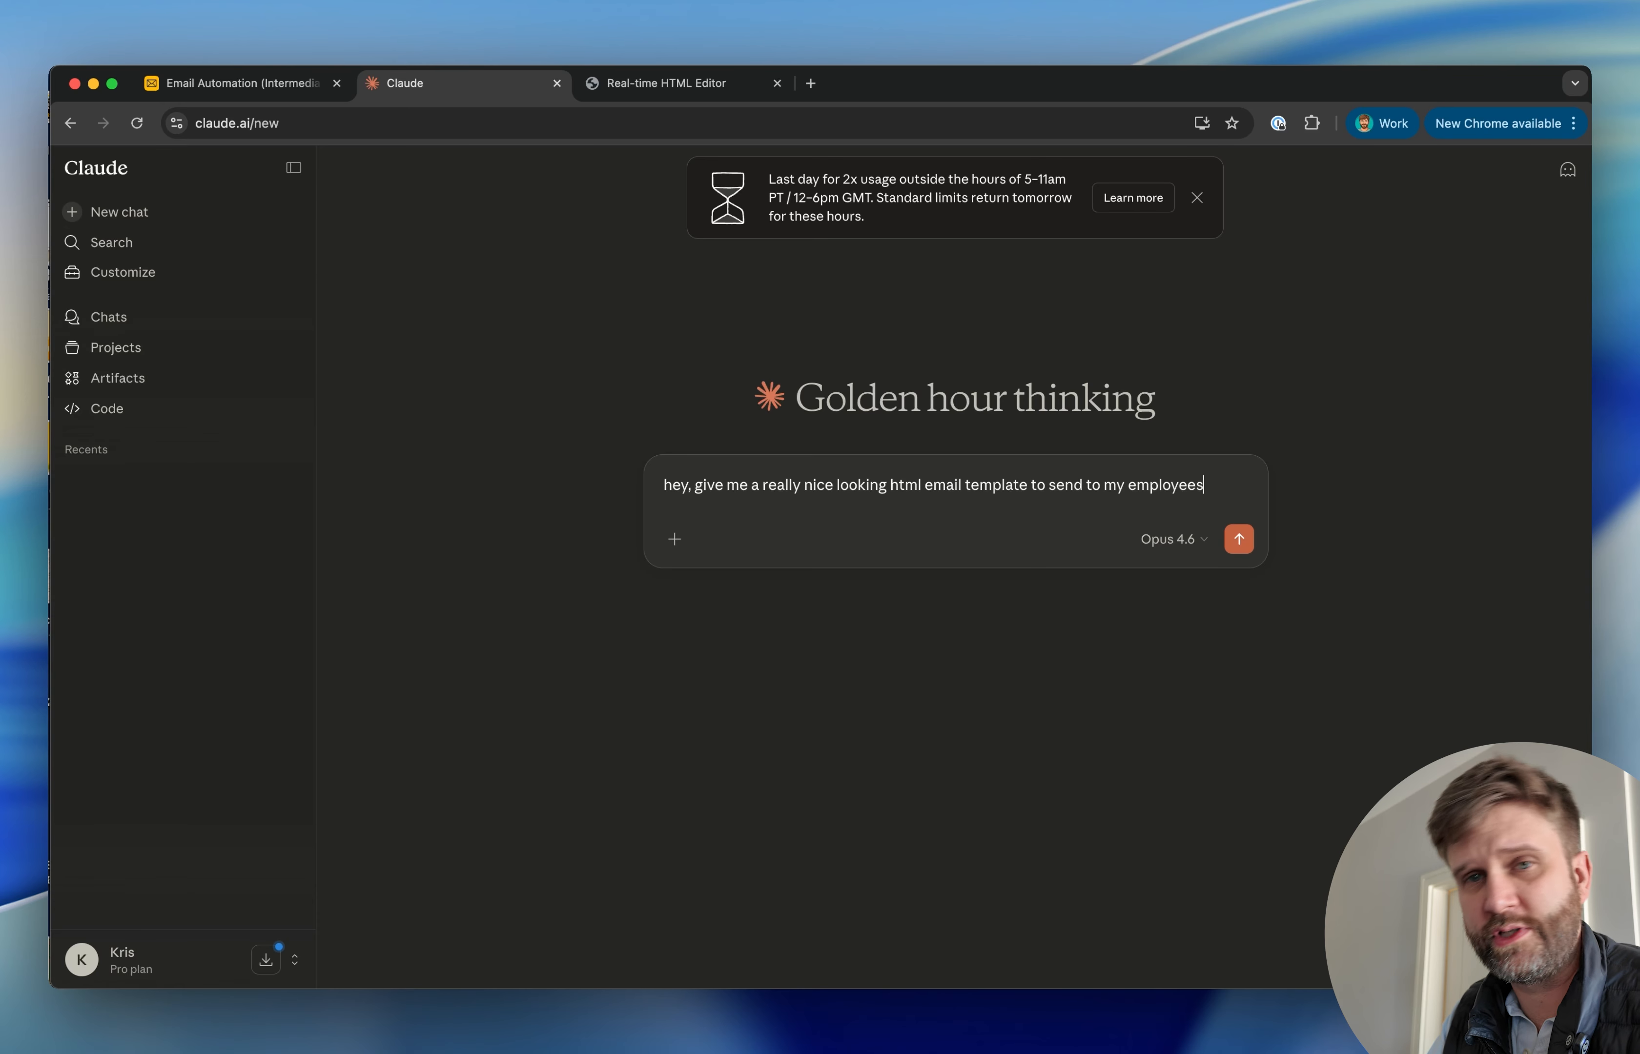
- Submit the request for a really nice looking HTML employee email template, preview the result and show its code
key("Return")
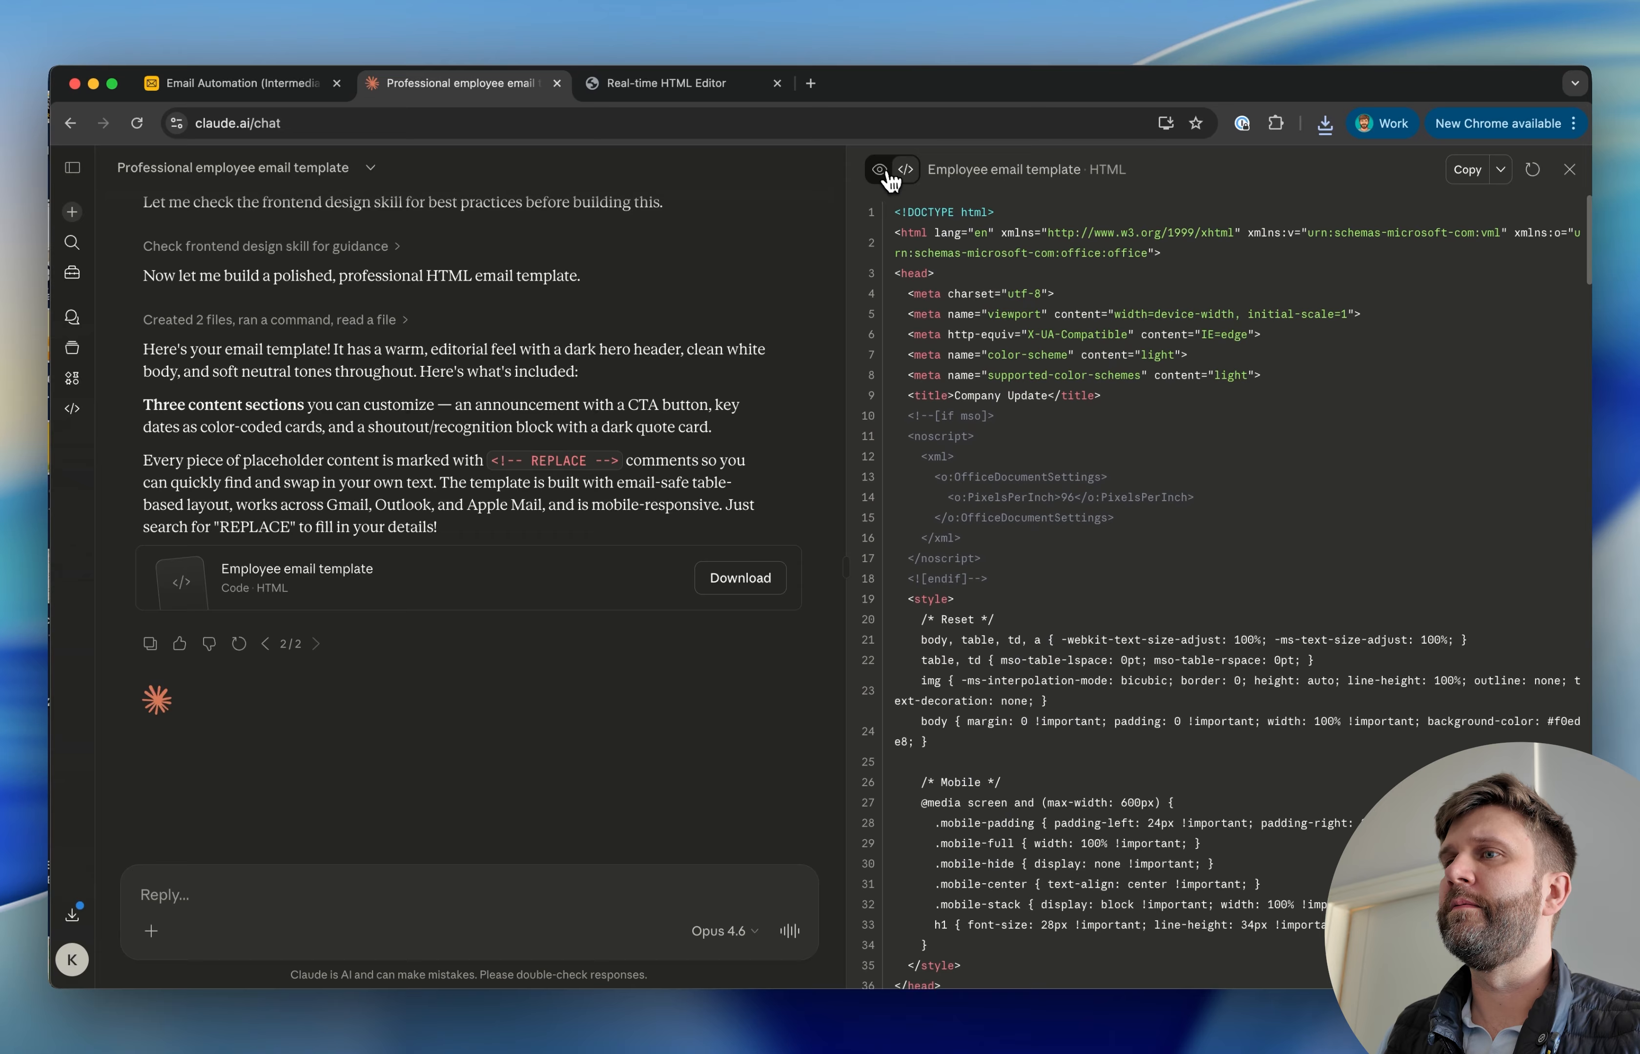
left_click(879, 169)
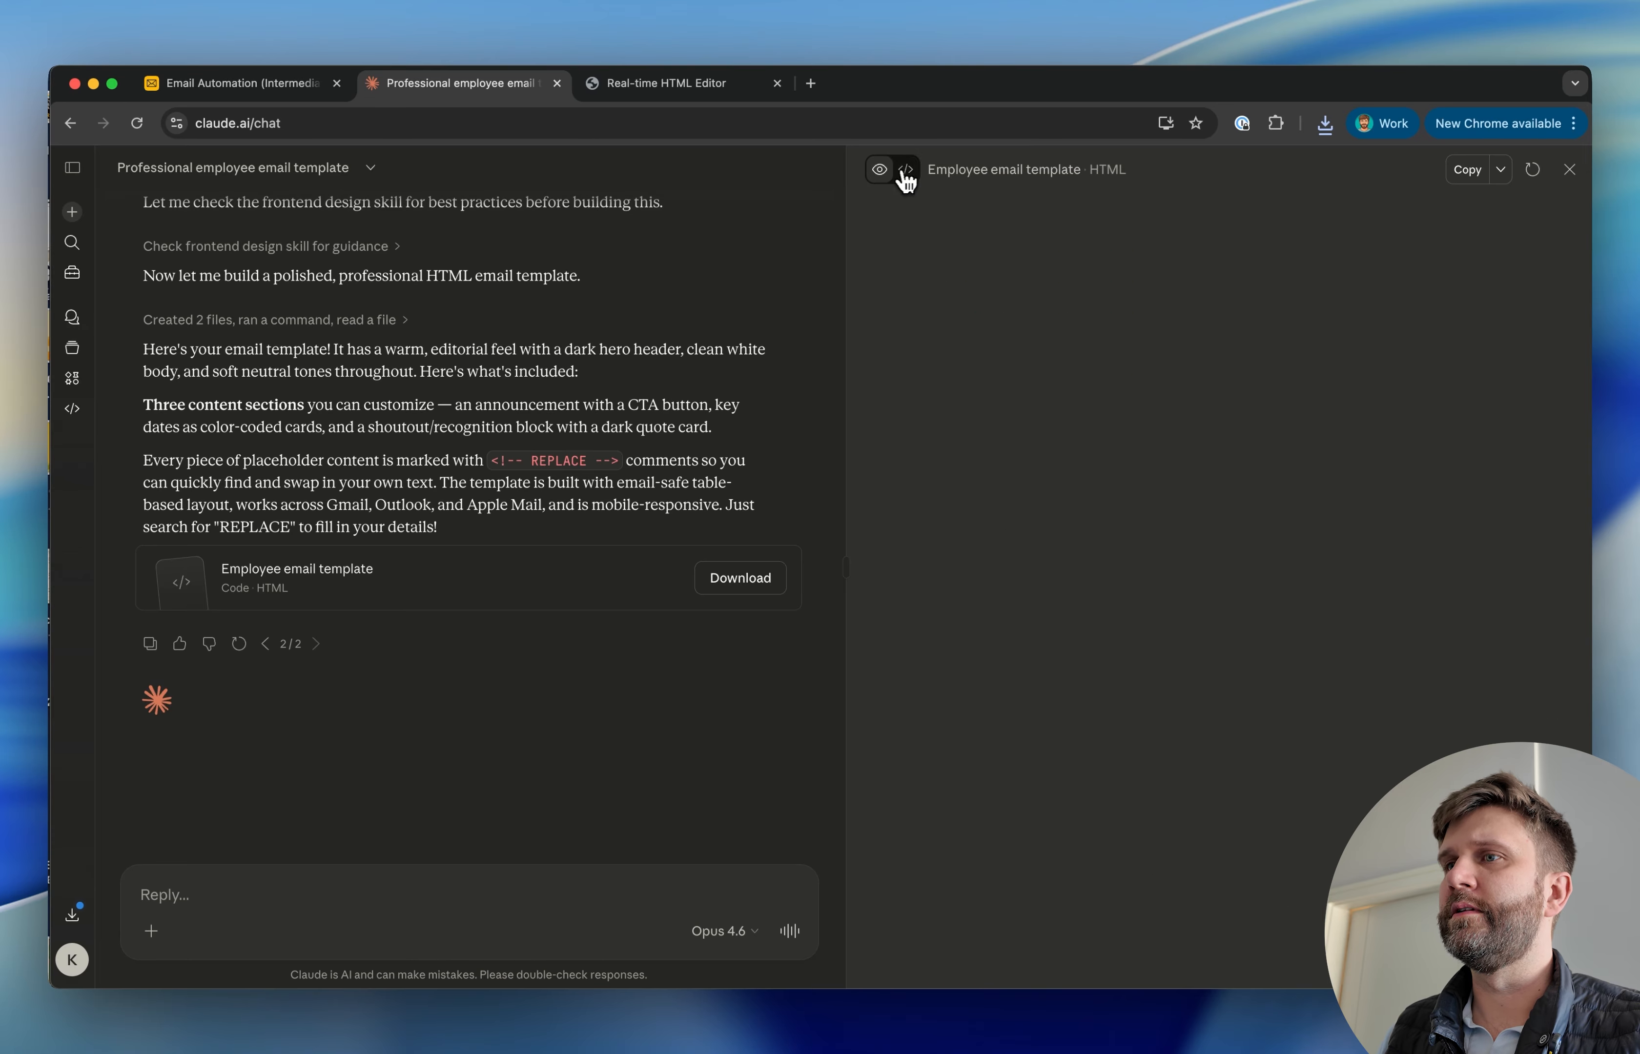
left_click(905, 173)
scroll(951, 269, "up", 20)
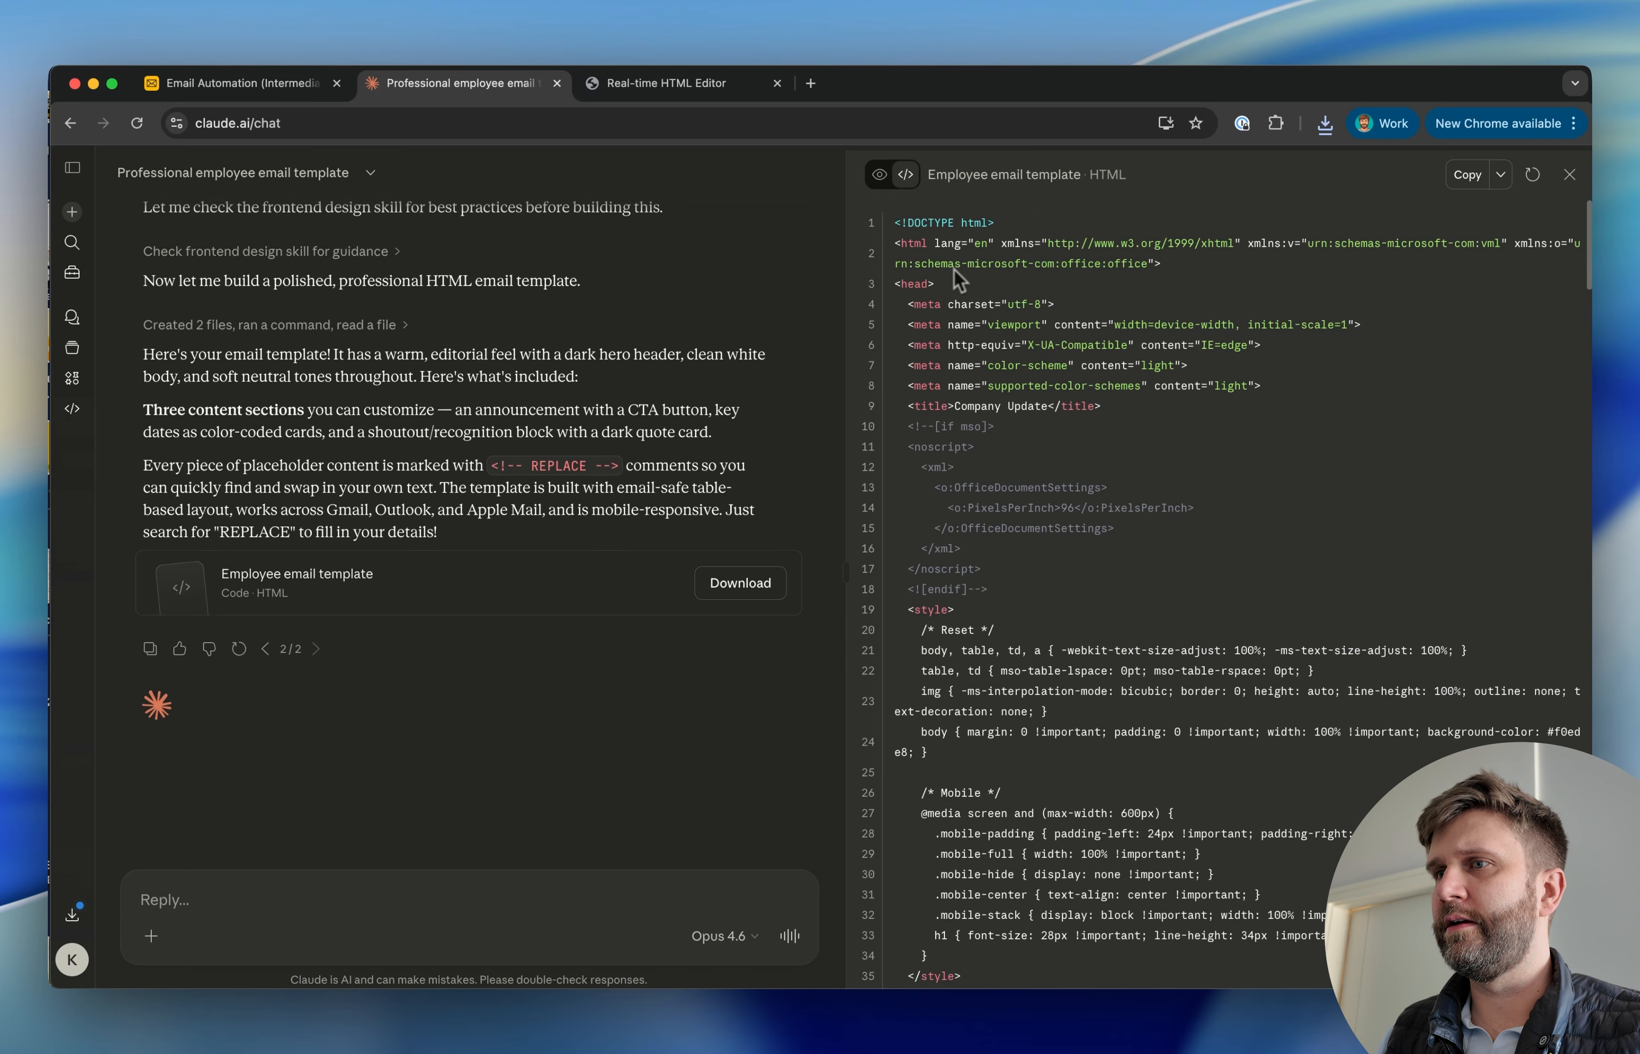
- Copy the complete HTML code of the generated employee email template
scroll(937, 254, "down", 1)
key("super+a")
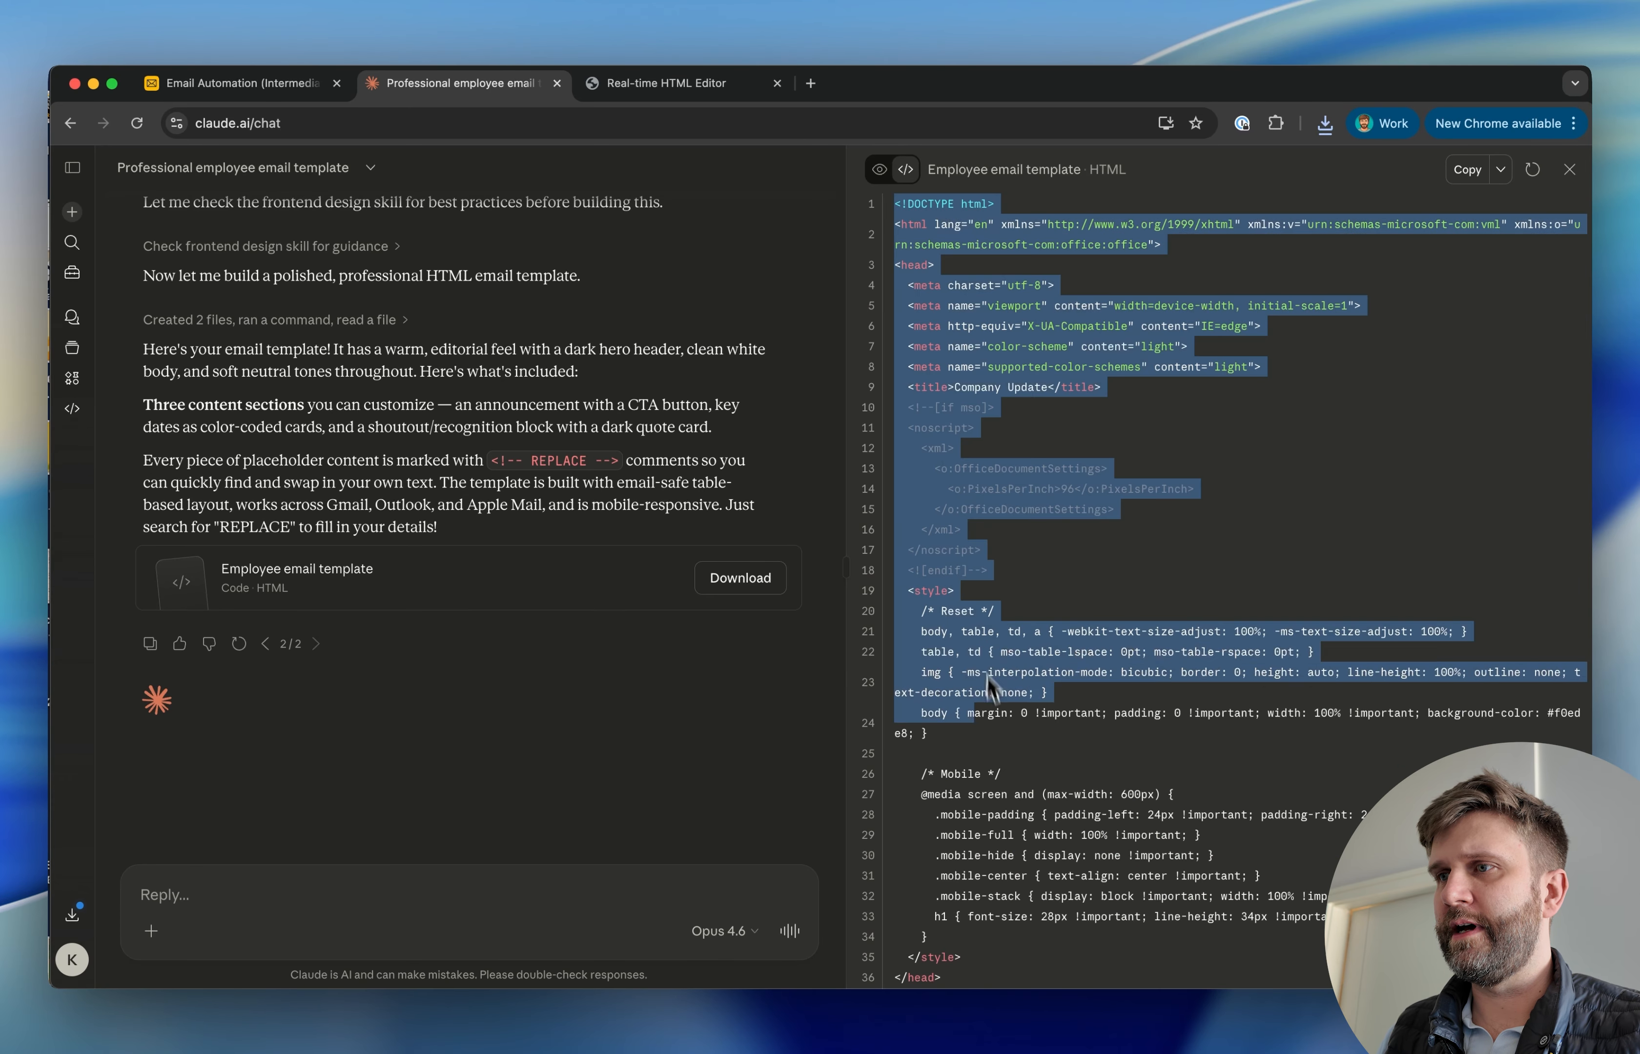
key("super+Down")
key("super+a")
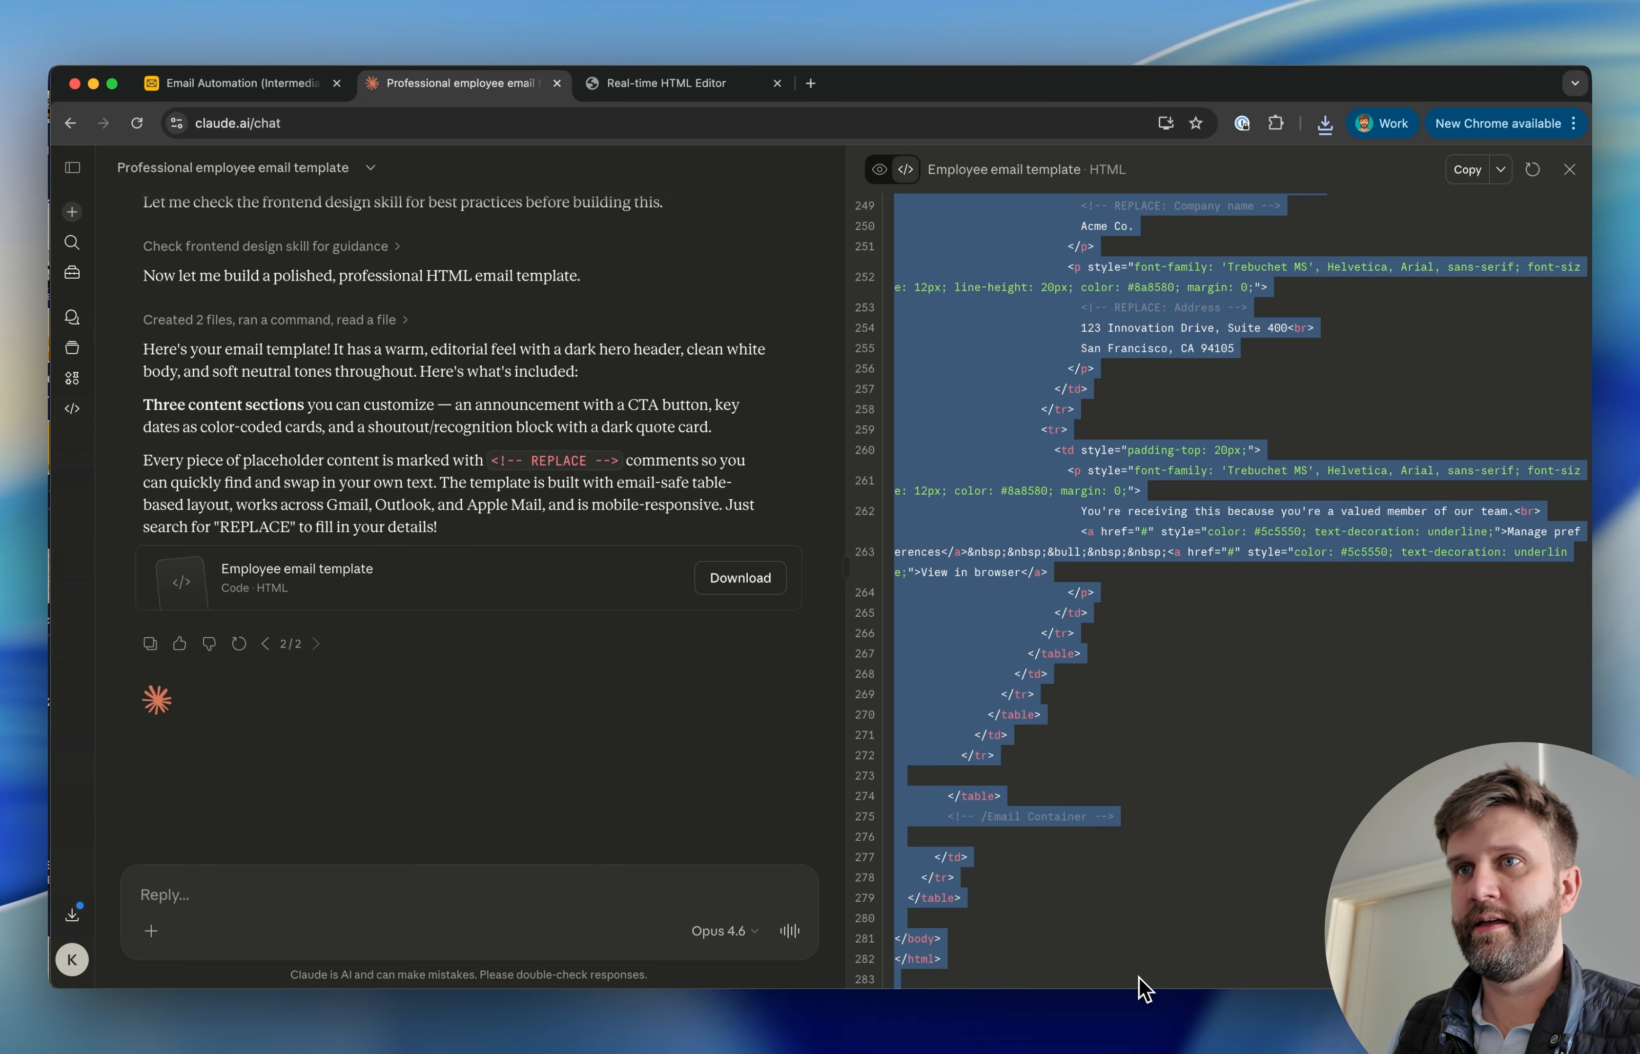
- Switch to Airtable and add a record named HTML Test to the Email Templates table
key("ctrl+shift+Tab")
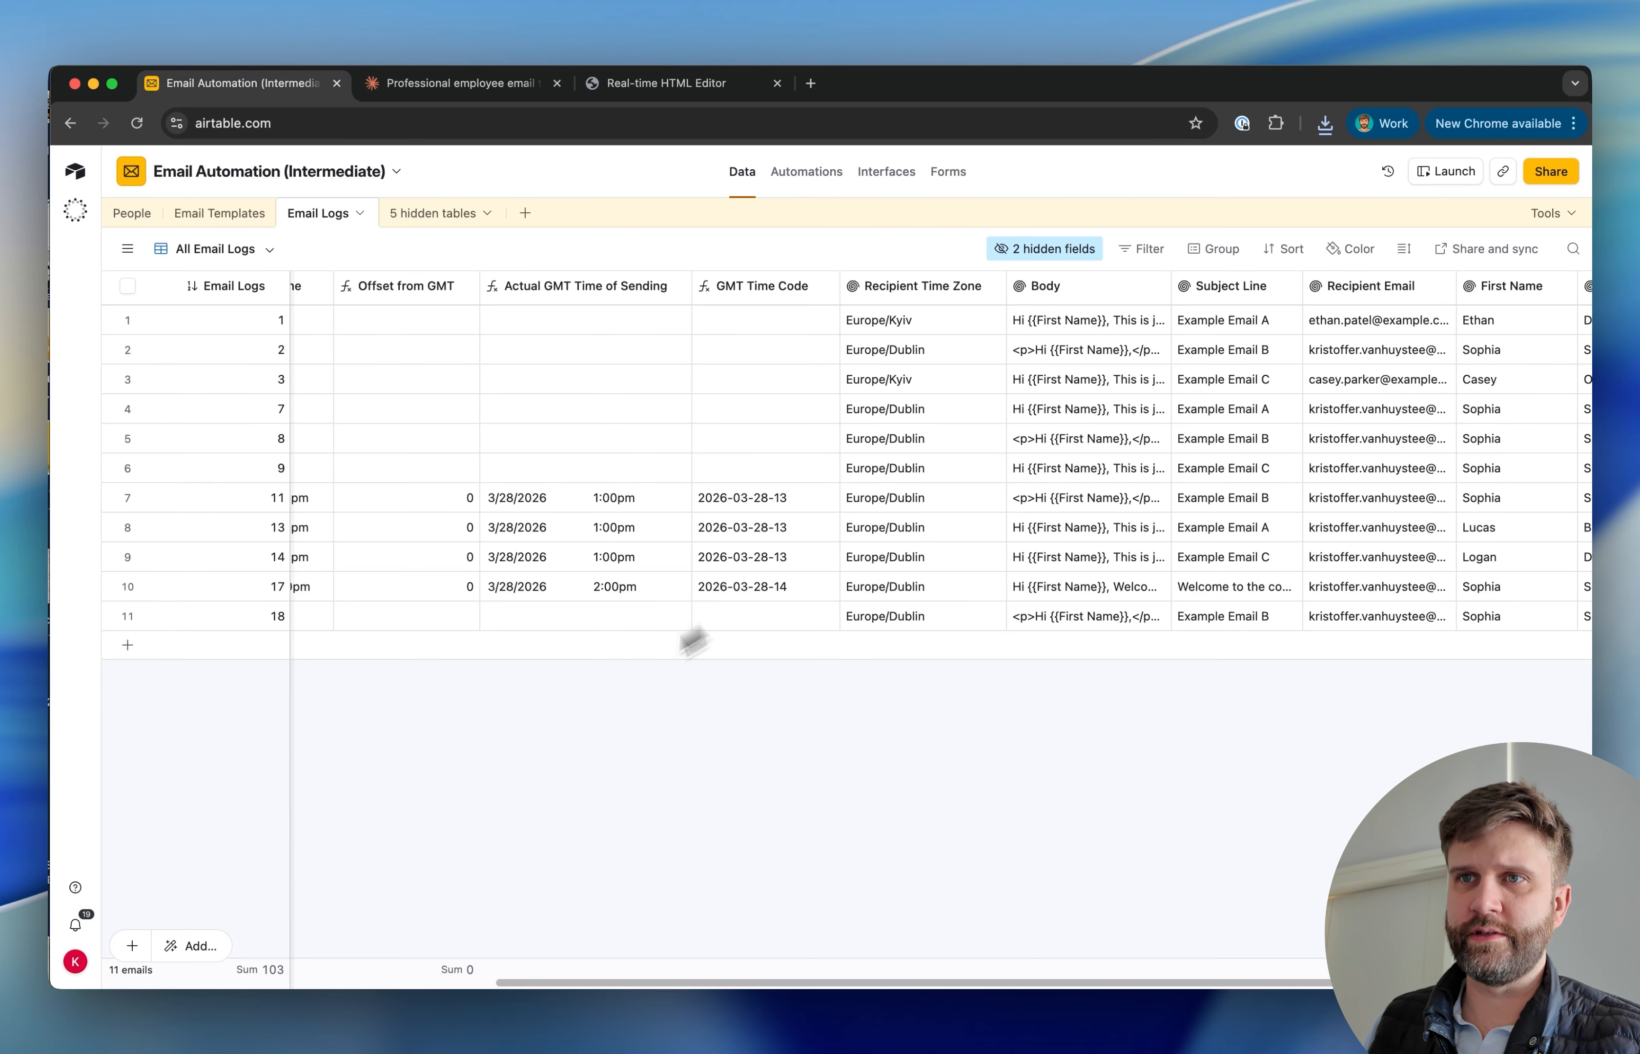
scroll(694, 641, "left", 10)
left_click(241, 214)
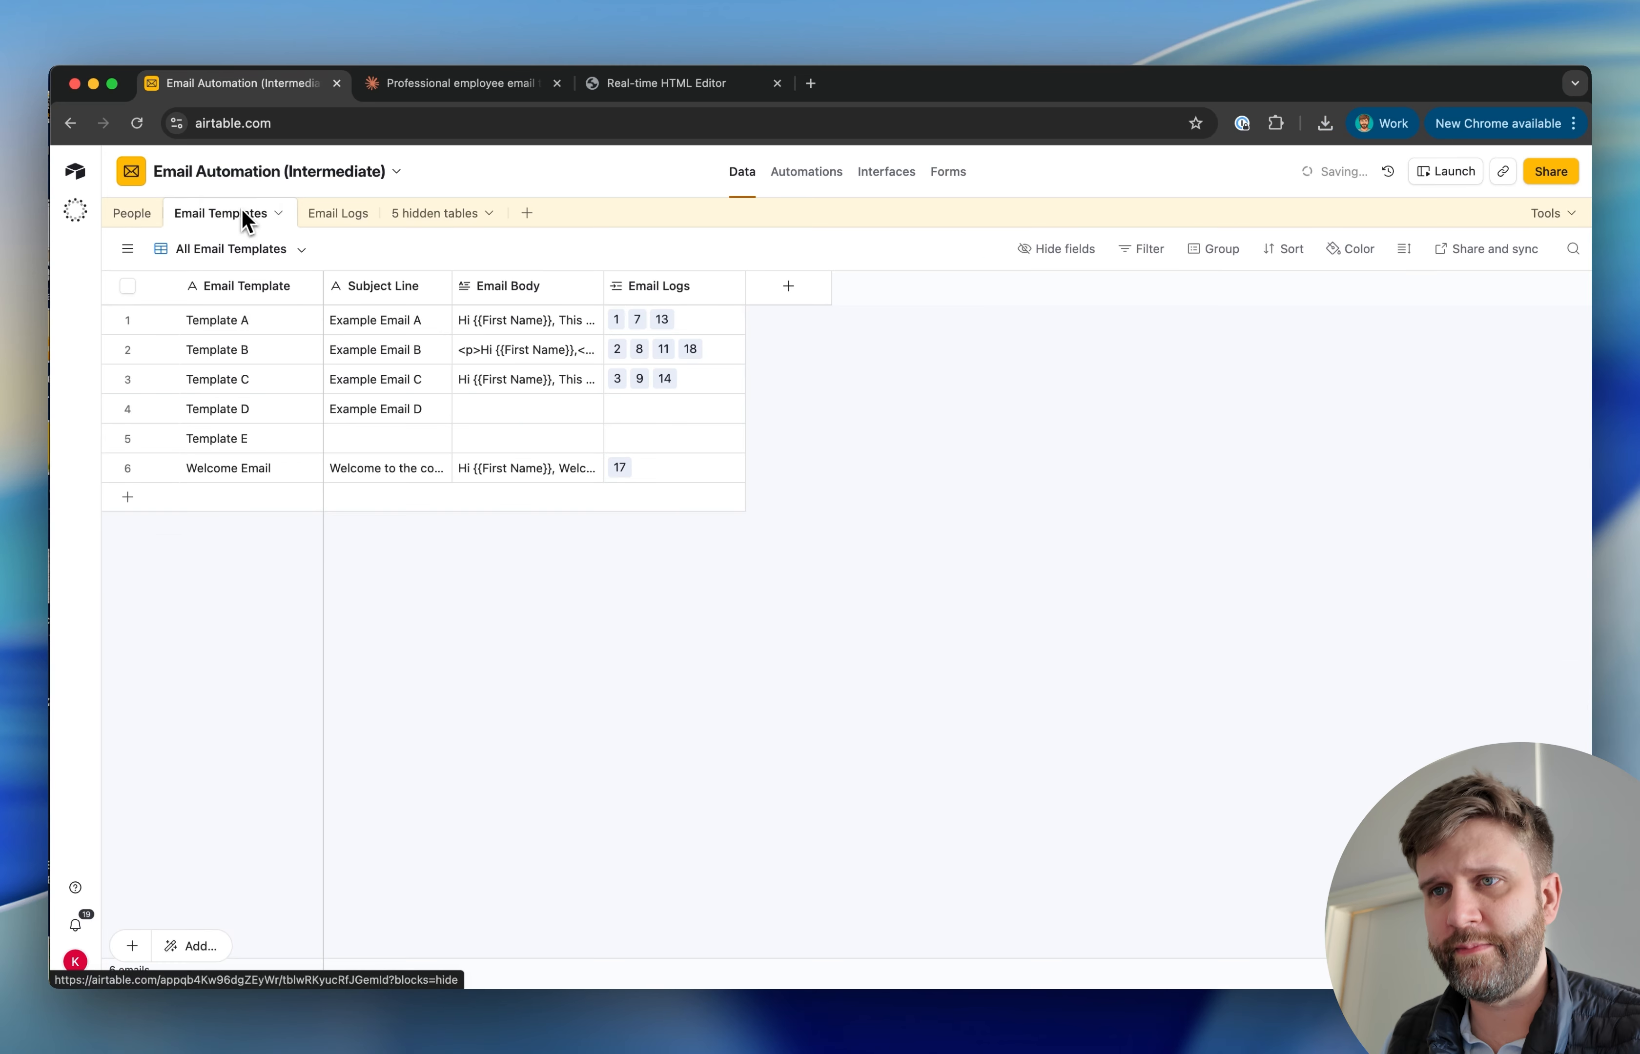
left_click(130, 497)
type("HT")
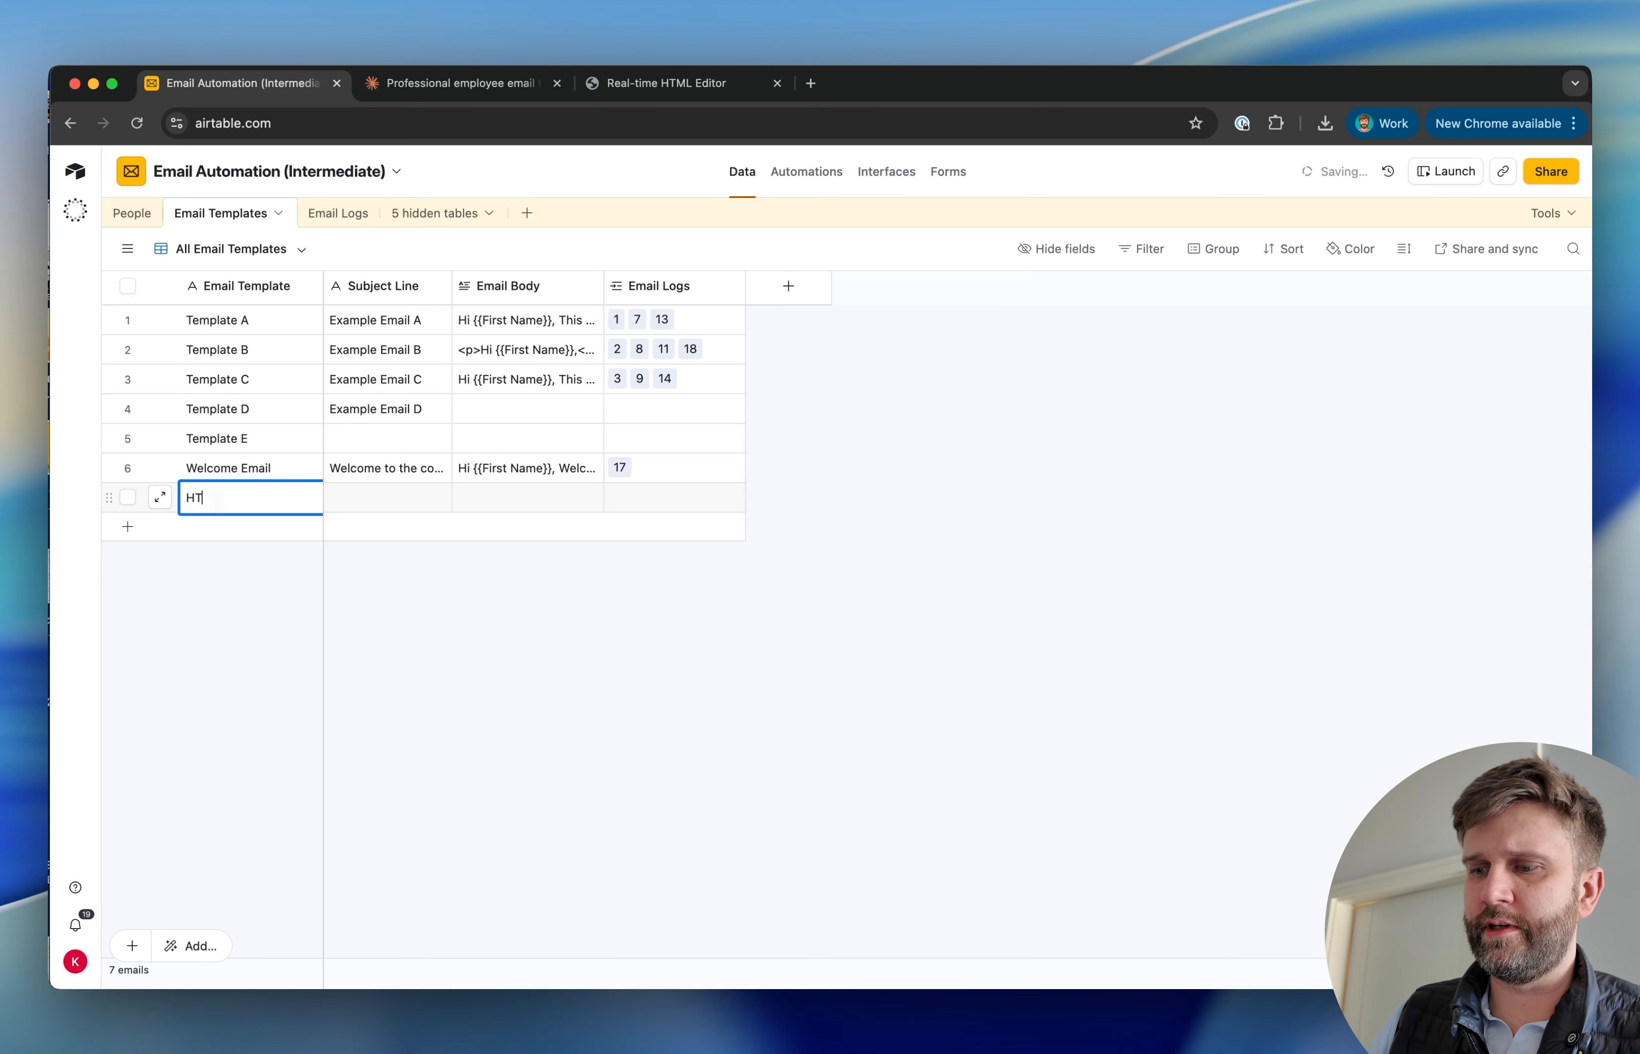
type("ML Test")
- Set the new template's subject line to HTML Test and paste the copied HTML code as its email body
left_click(393, 520)
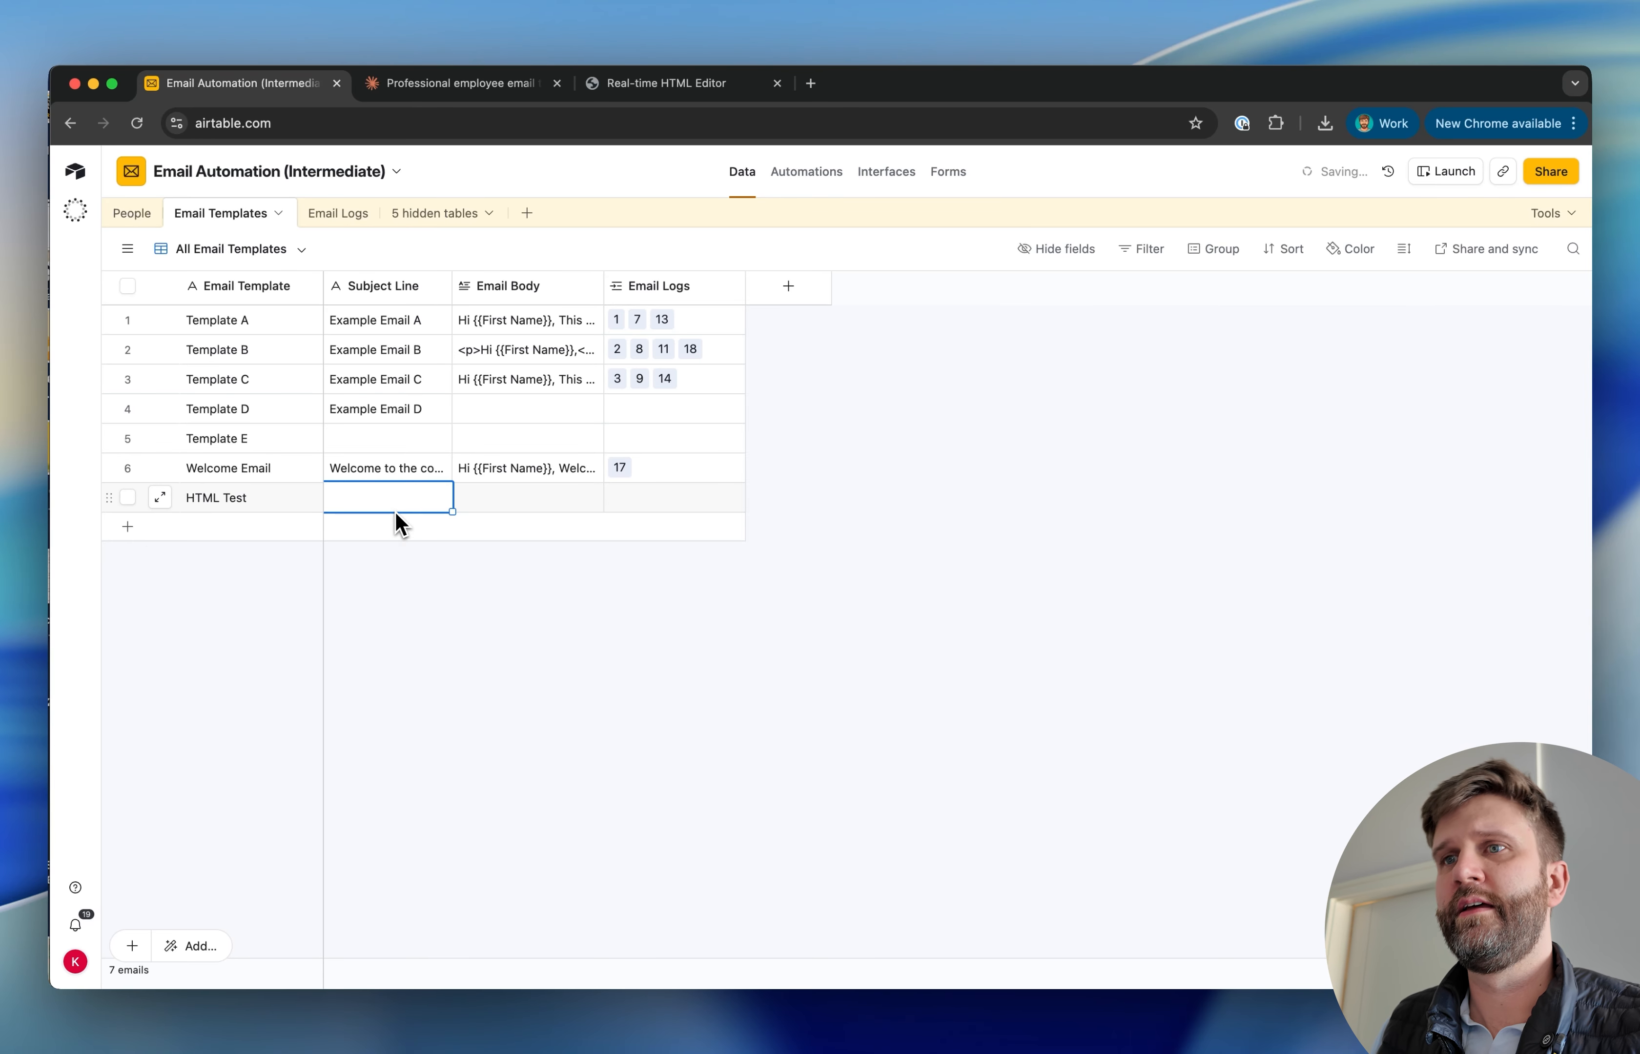
left_click(411, 508)
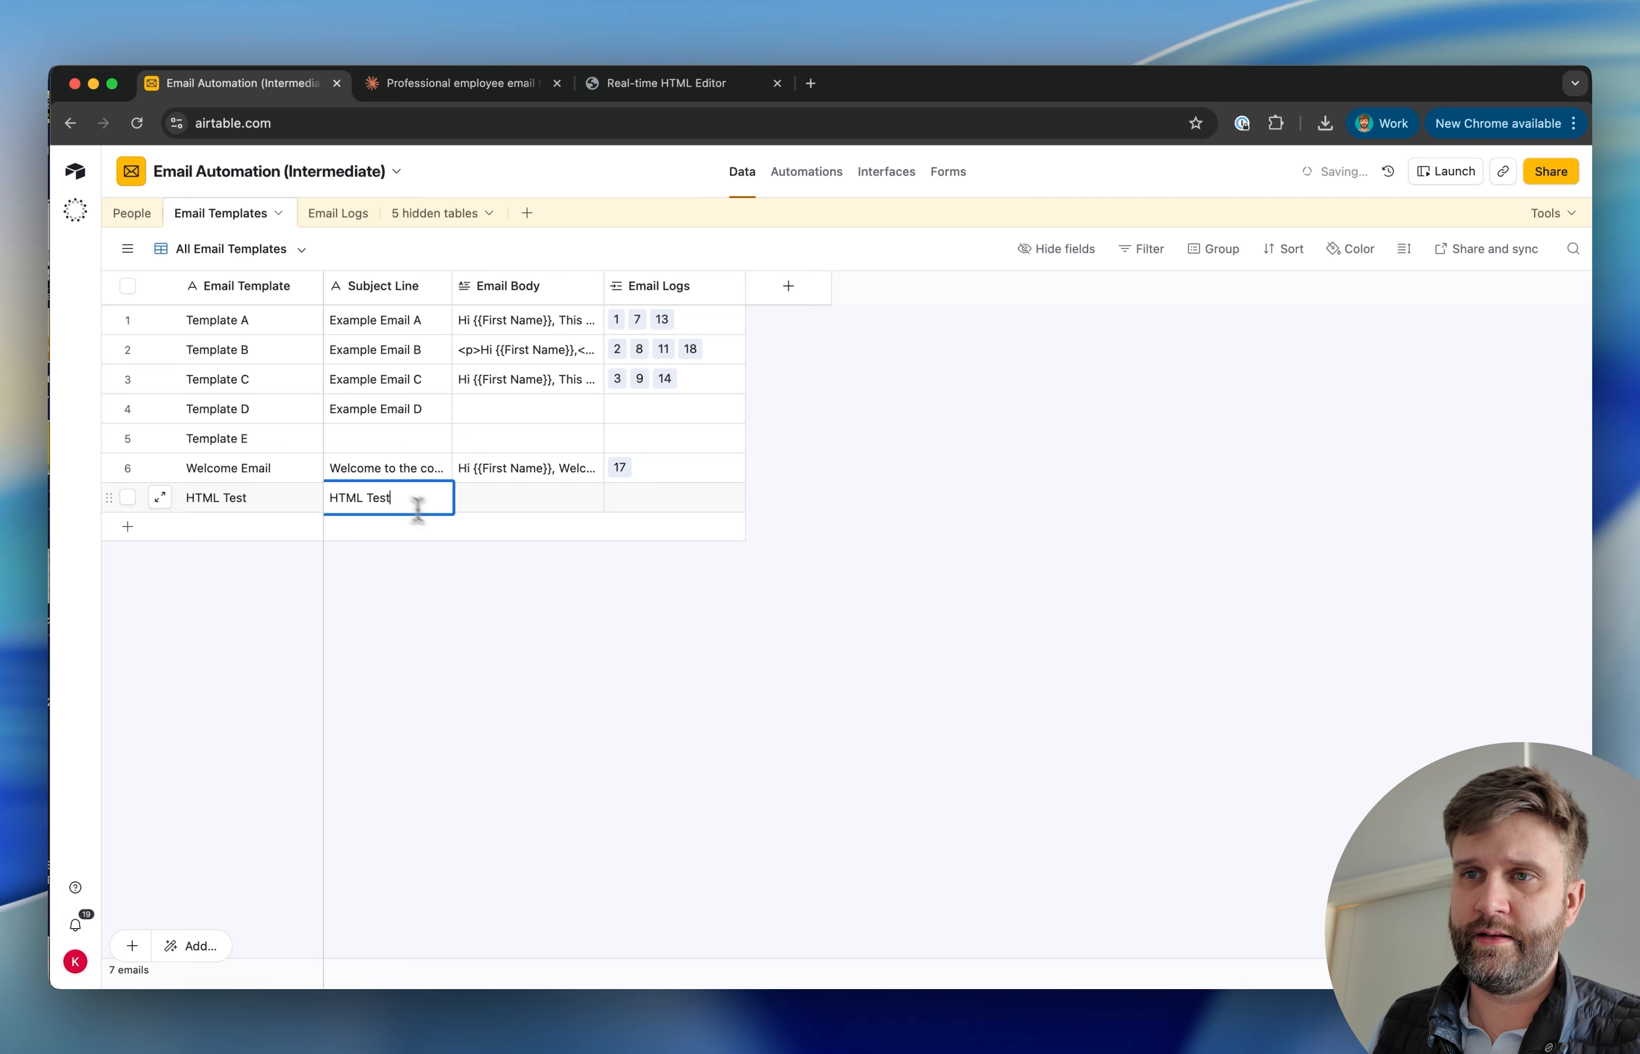
key("Tab")
key("Return")
key("super+v")
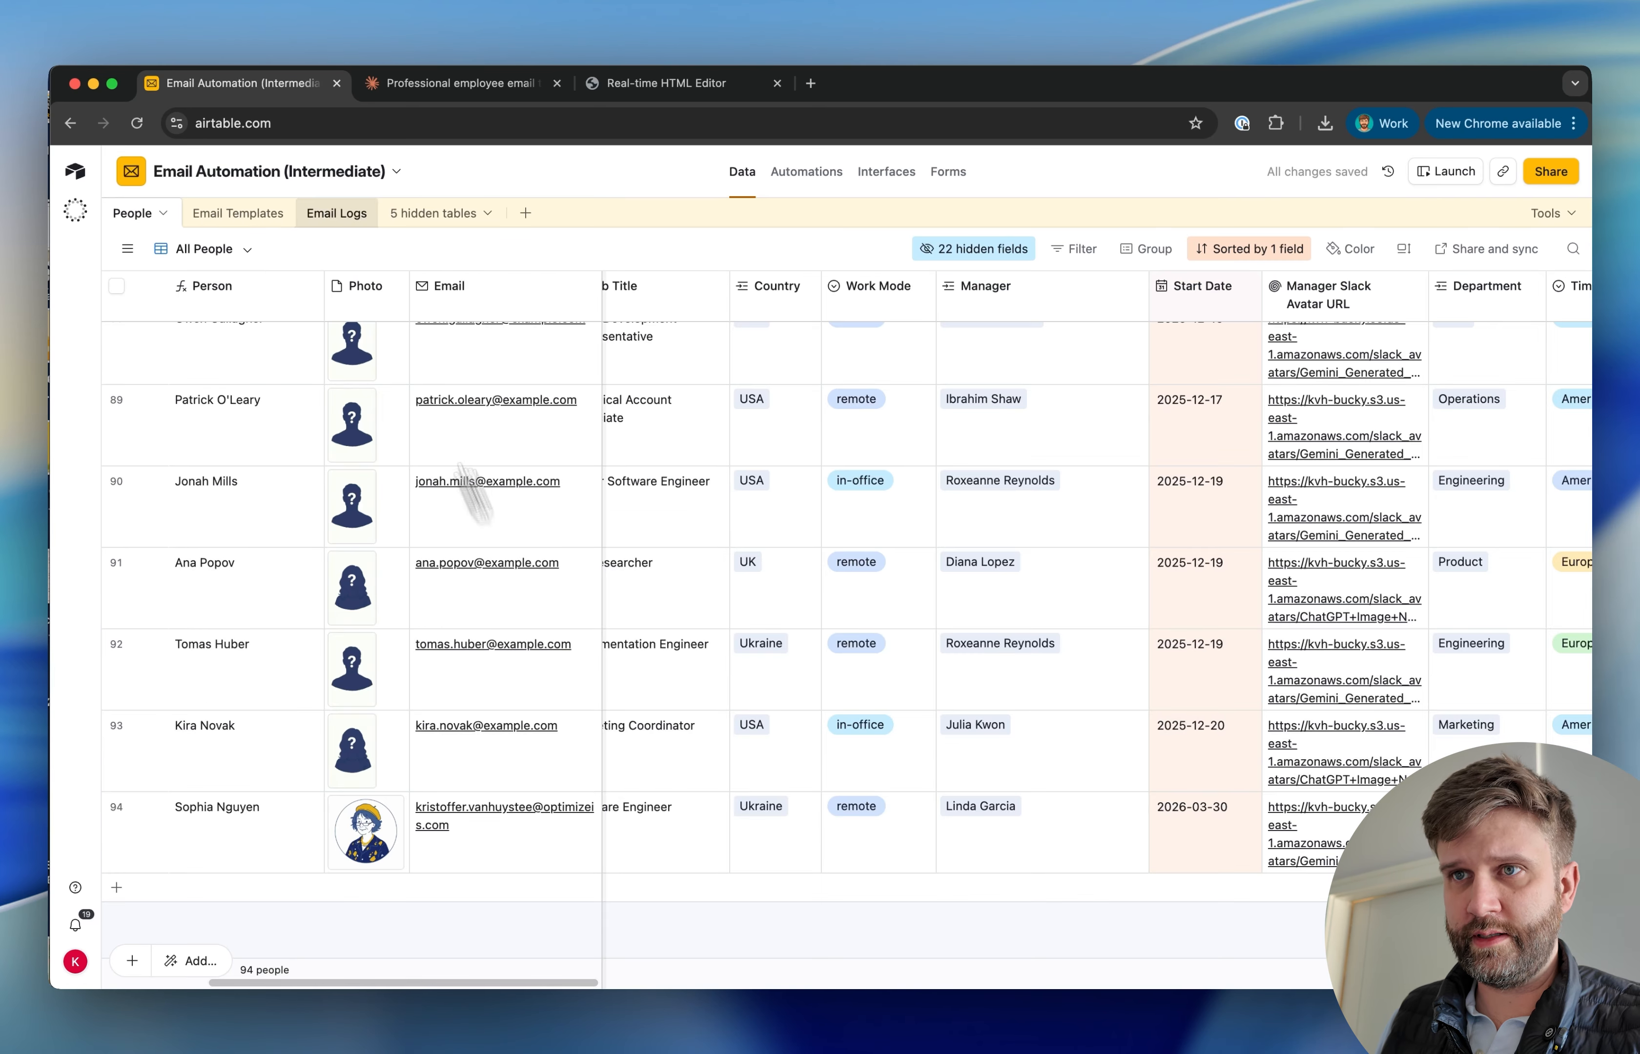
- Add a record to the Email Logs table and link it to the HTML Test email template
left_click(337, 213)
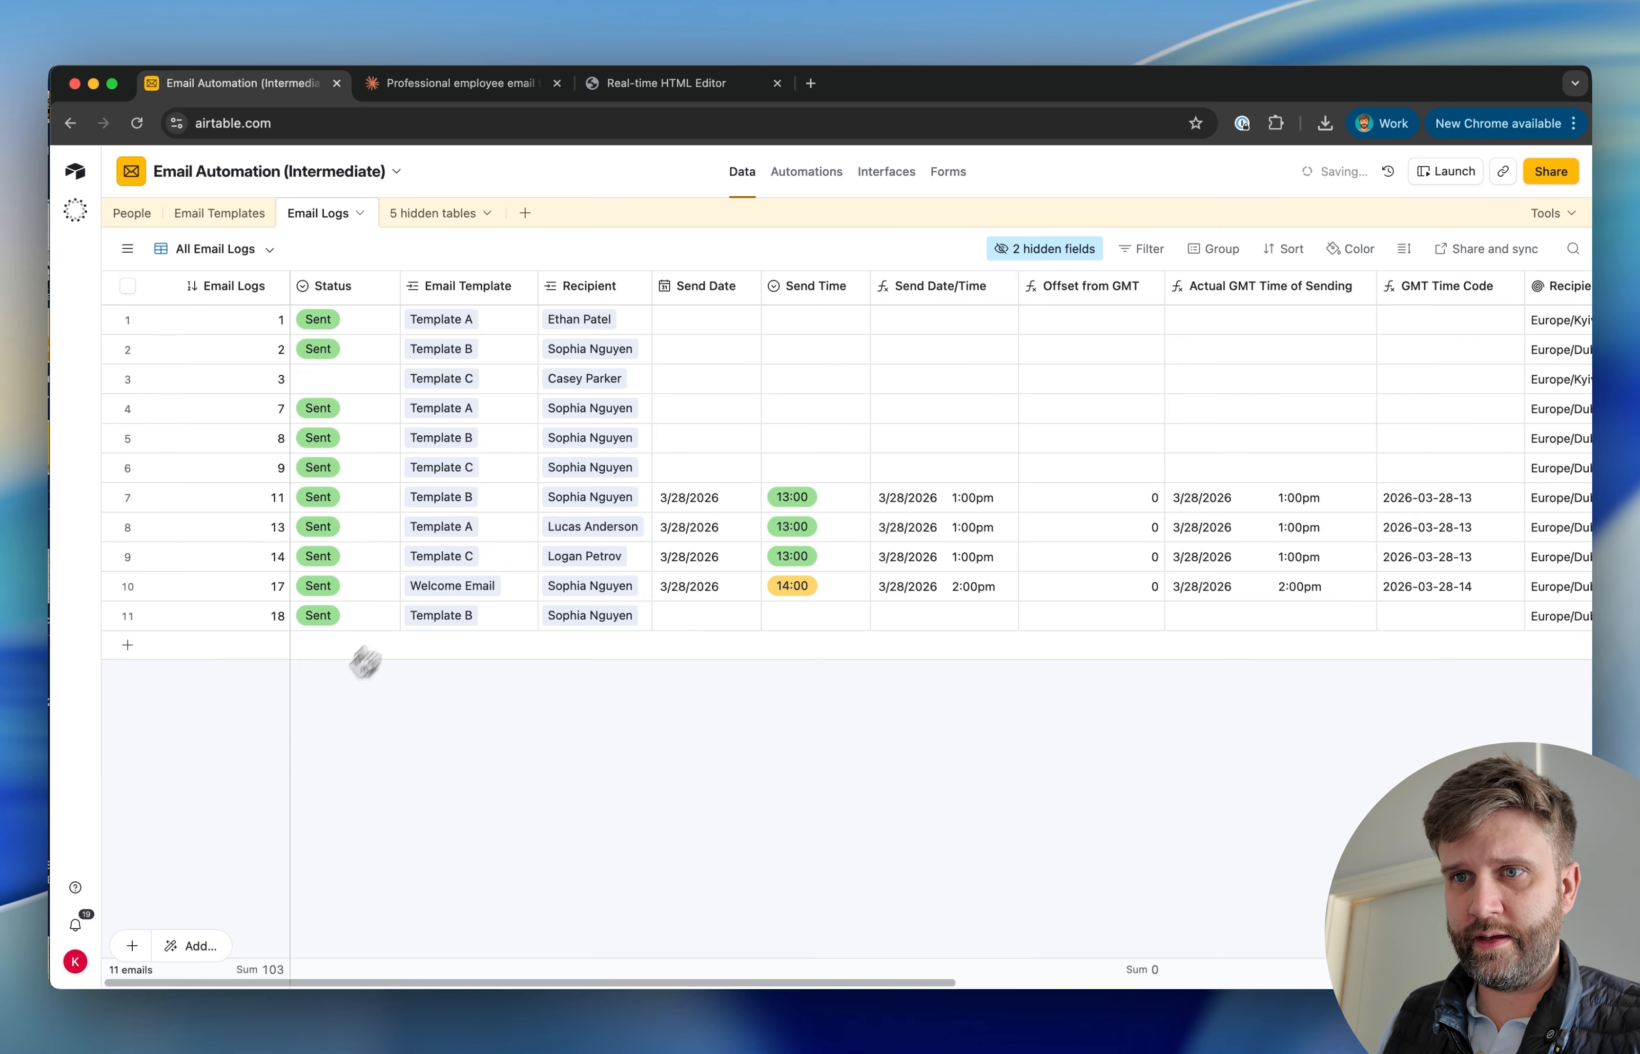
left_click(129, 648)
left_click(337, 651)
left_click(338, 651)
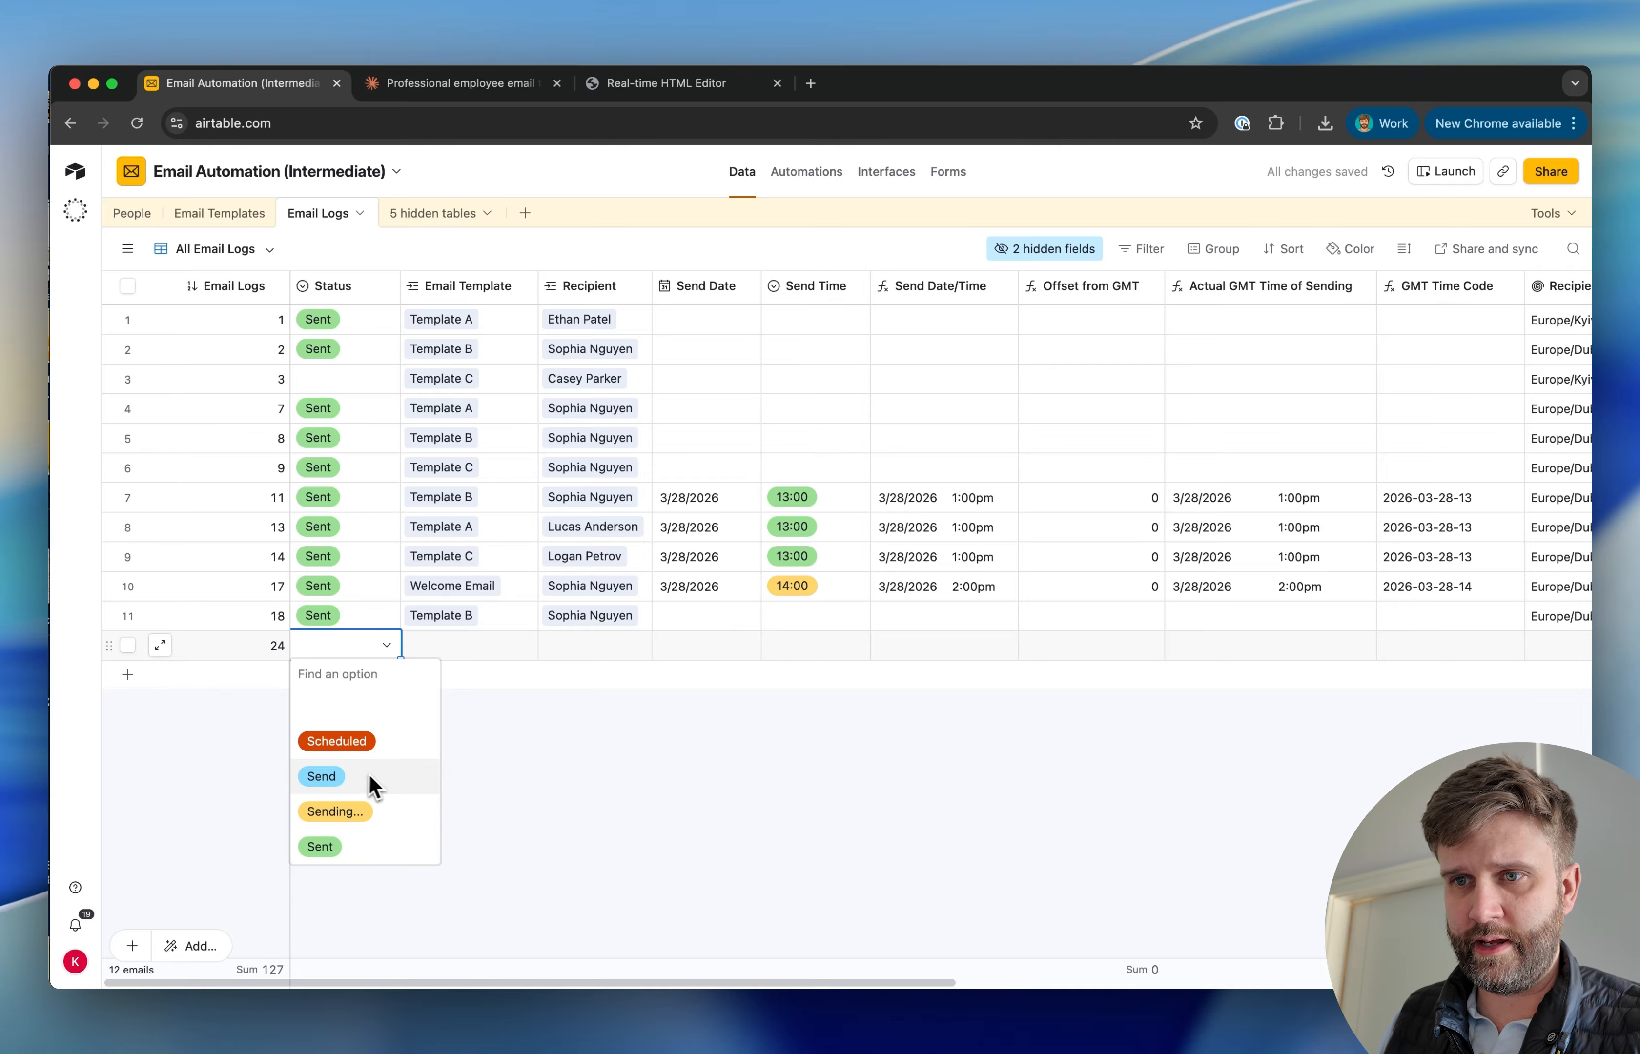
left_click(442, 647)
left_click(439, 648)
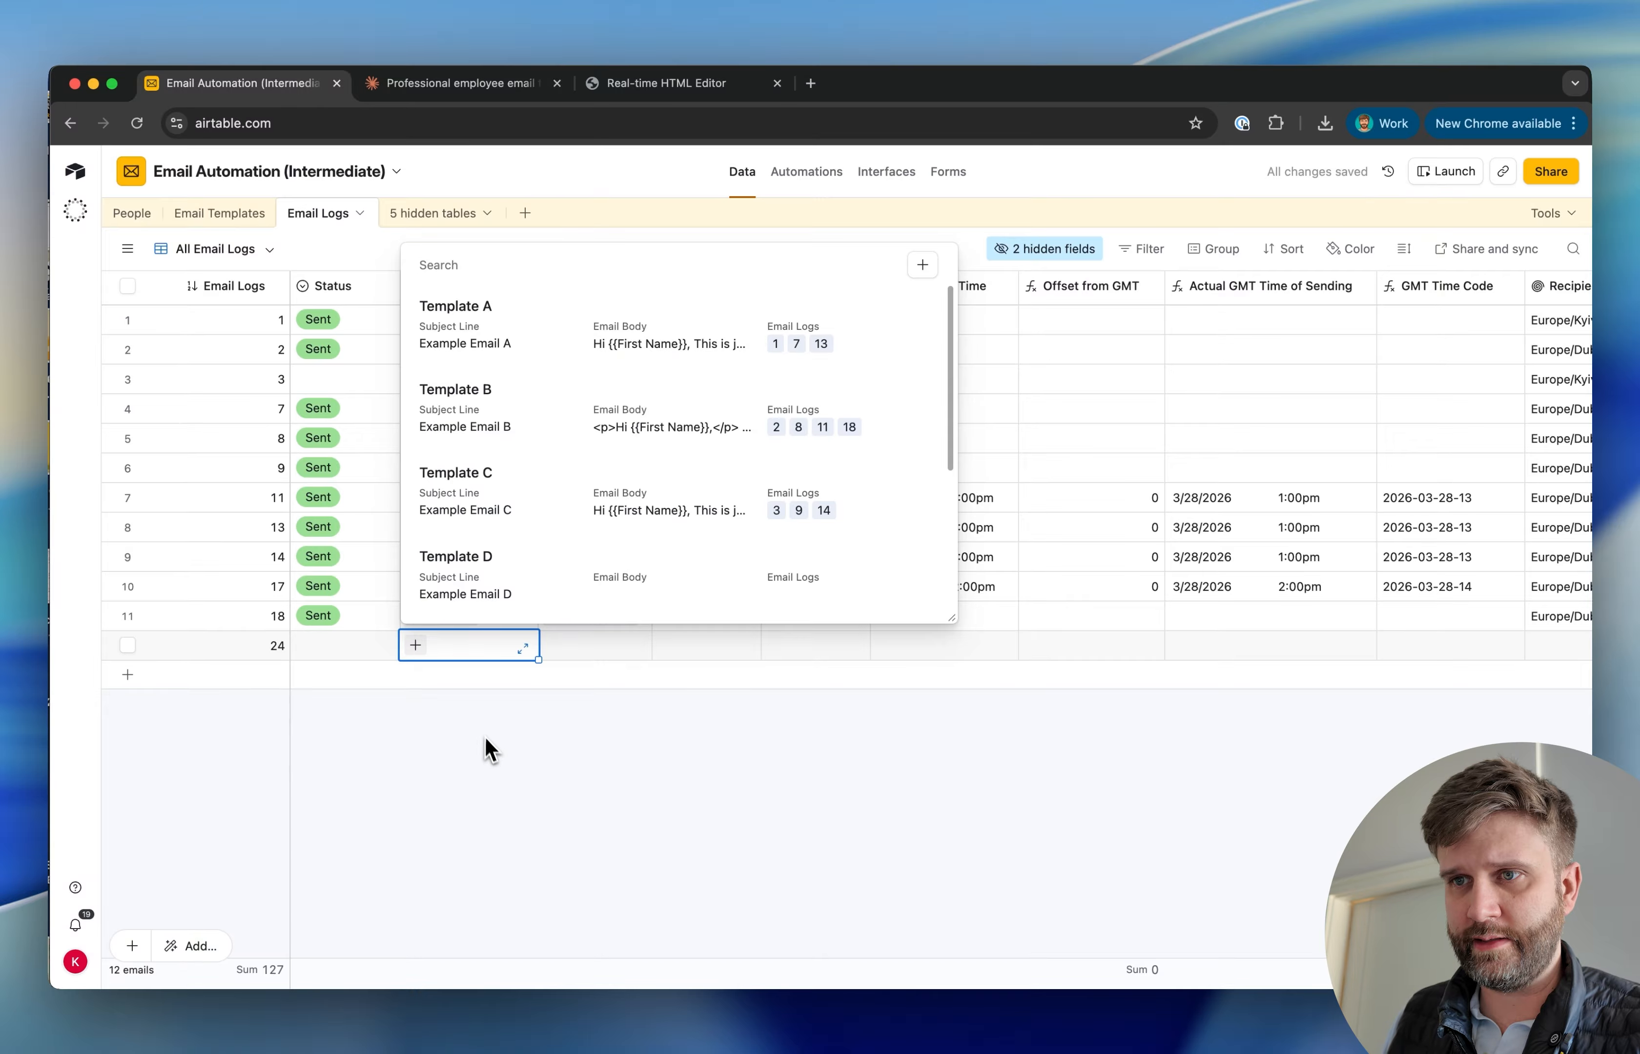
scroll(475, 542, "down", 5)
left_click(492, 587)
- Copy the recipient from the preceding email log into the new log record
left_click(586, 645)
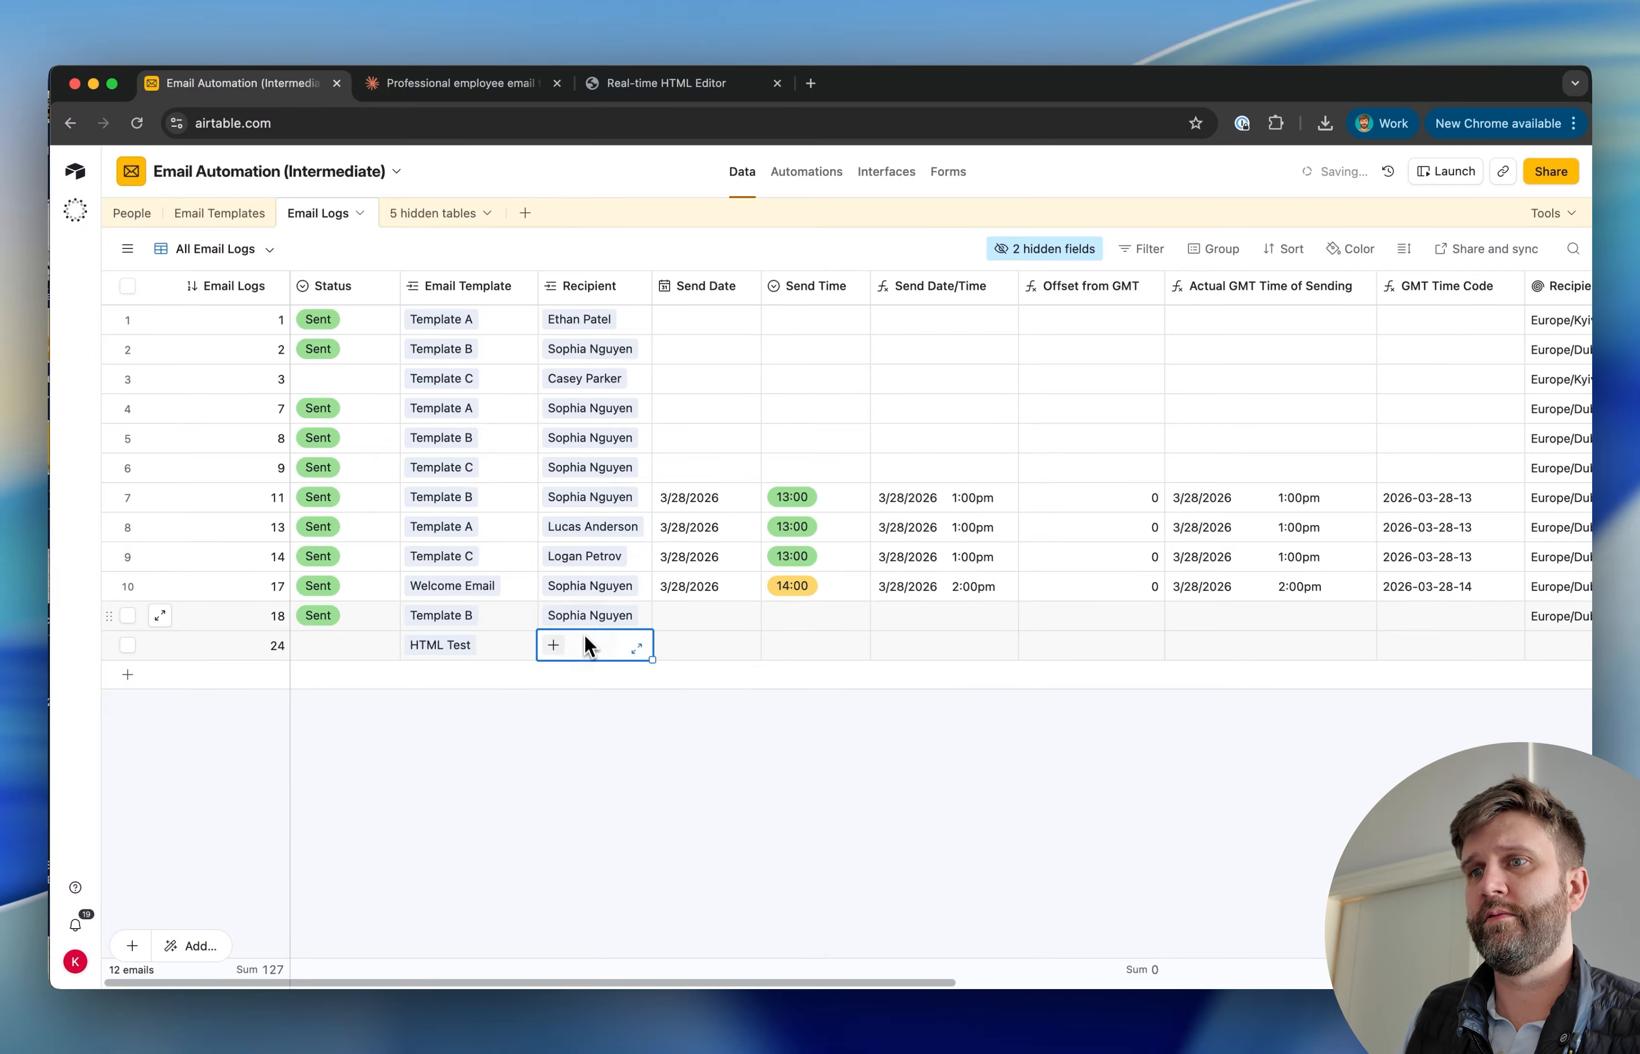
key("Up")
key("super+c")
left_click(583, 651)
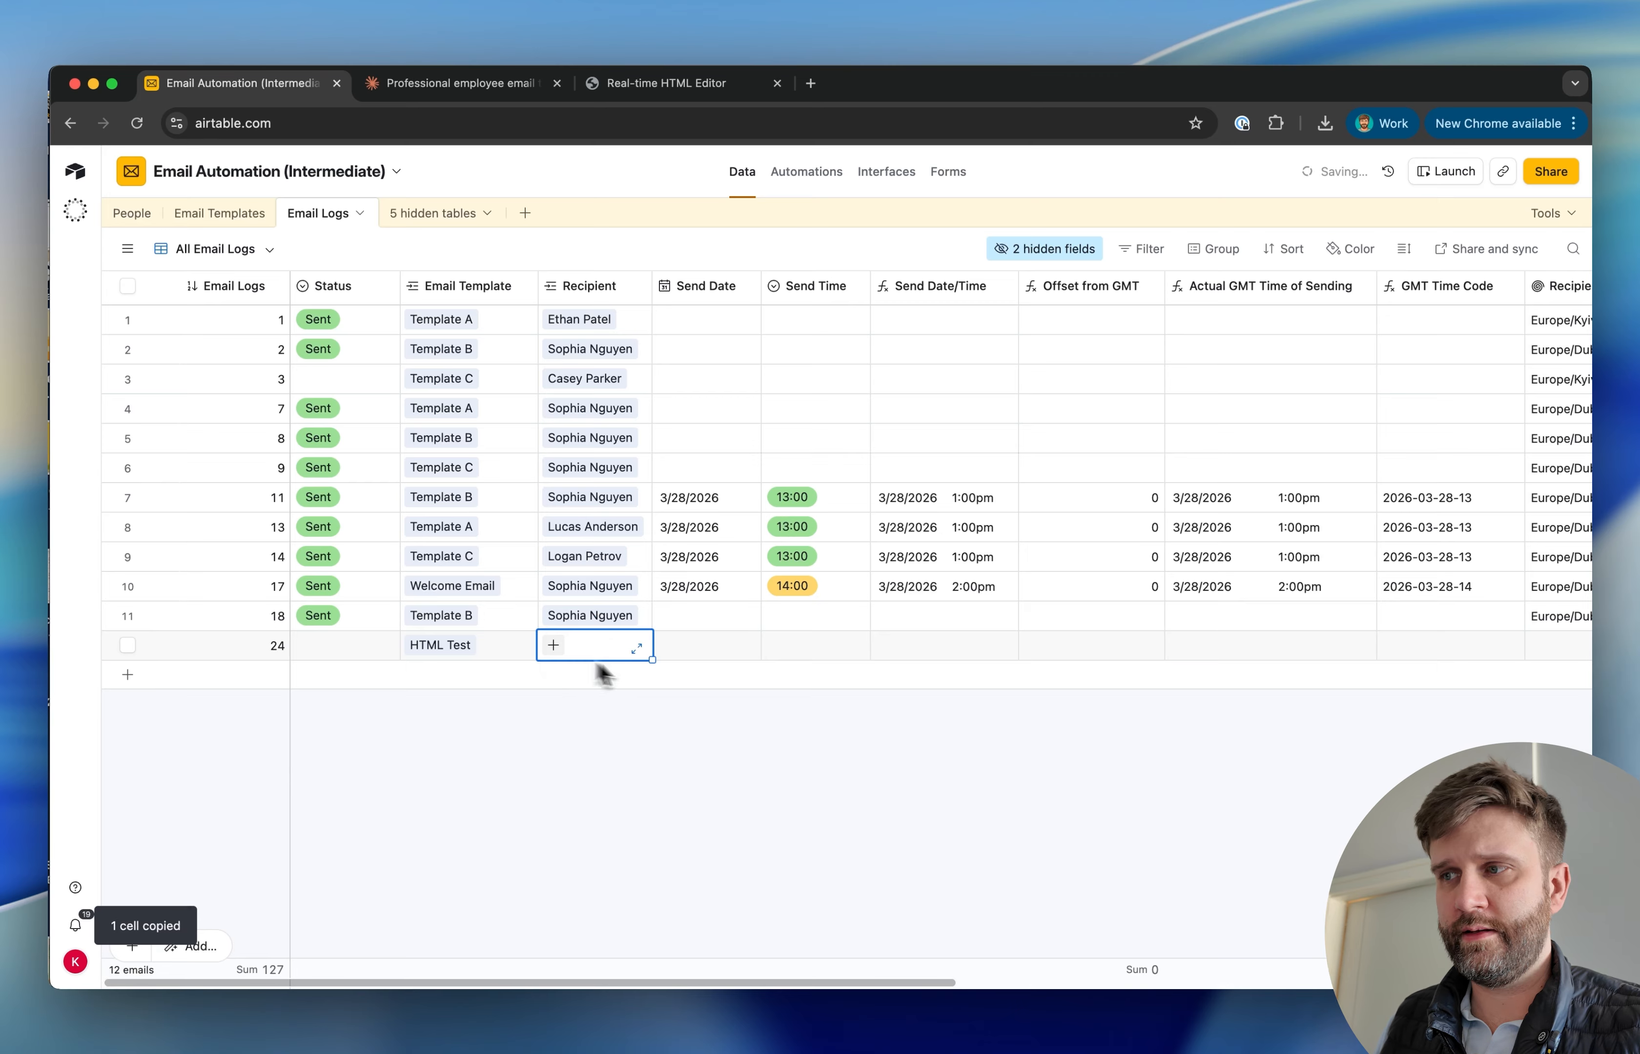
key("super+v")
- Check the new log's recipient email, and set its status to Send
scroll(878, 712, "right", 10)
scroll(1171, 689, "right", 5)
left_click(1120, 648)
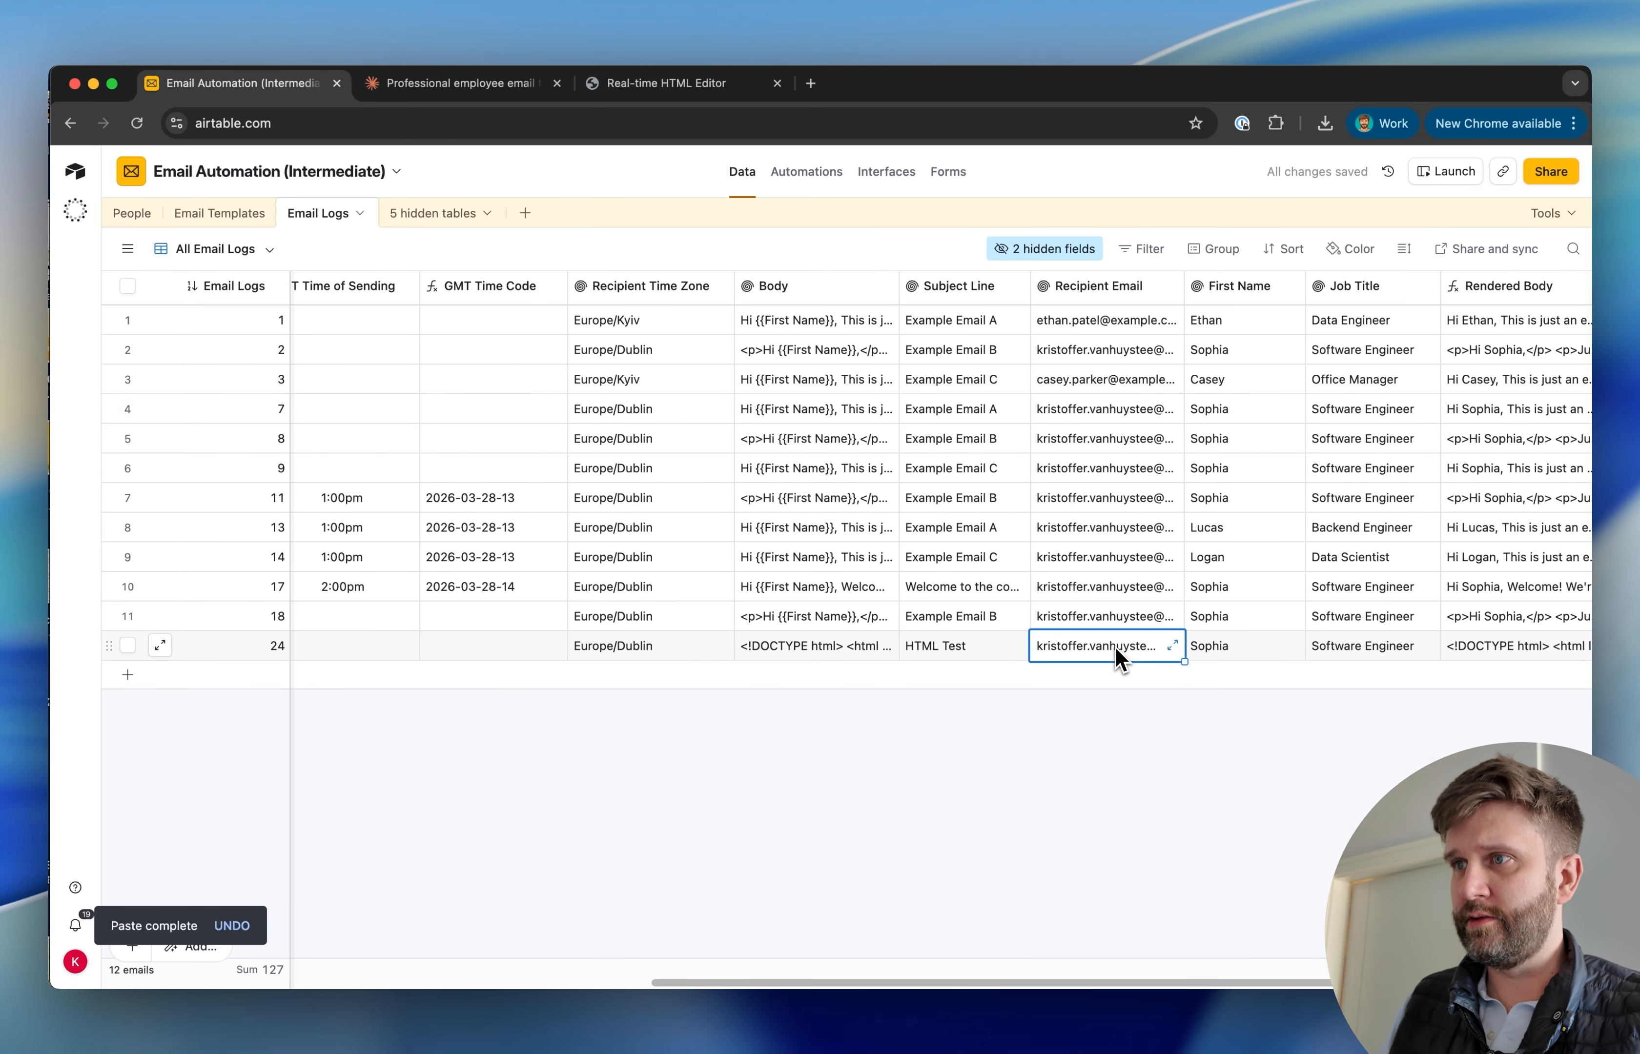
scroll(1116, 658, "left", 15)
double_click(348, 647)
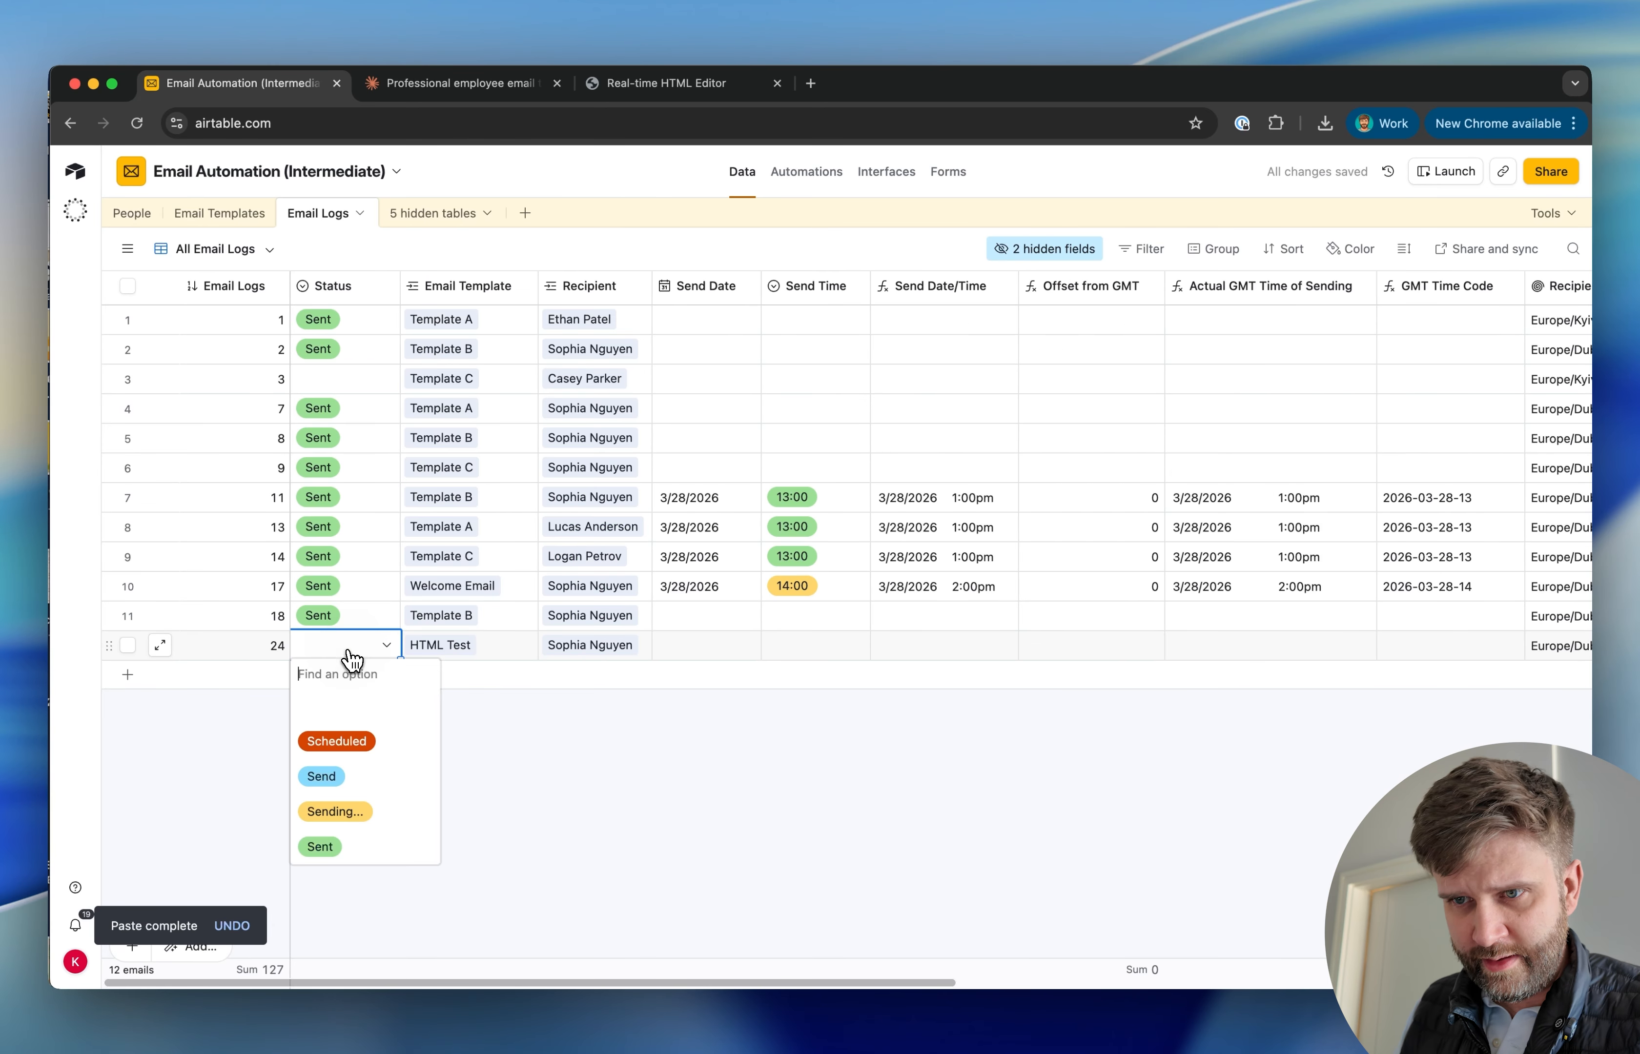
left_click(348, 775)
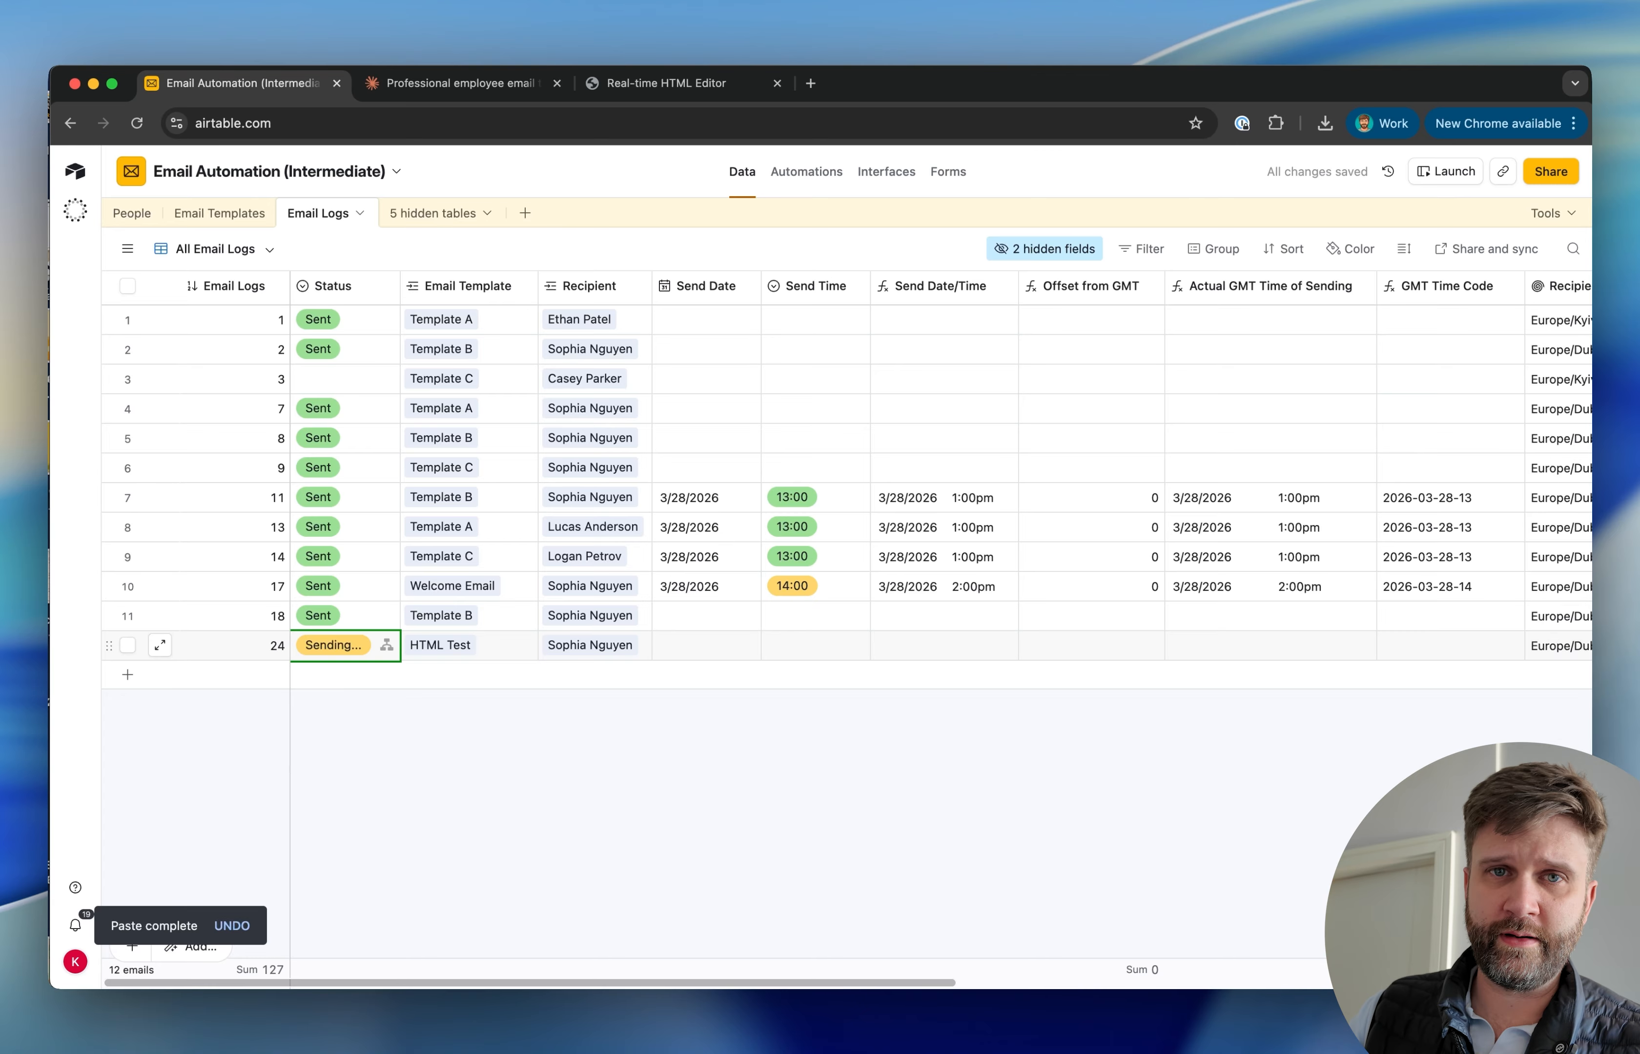
left_click(449, 790)
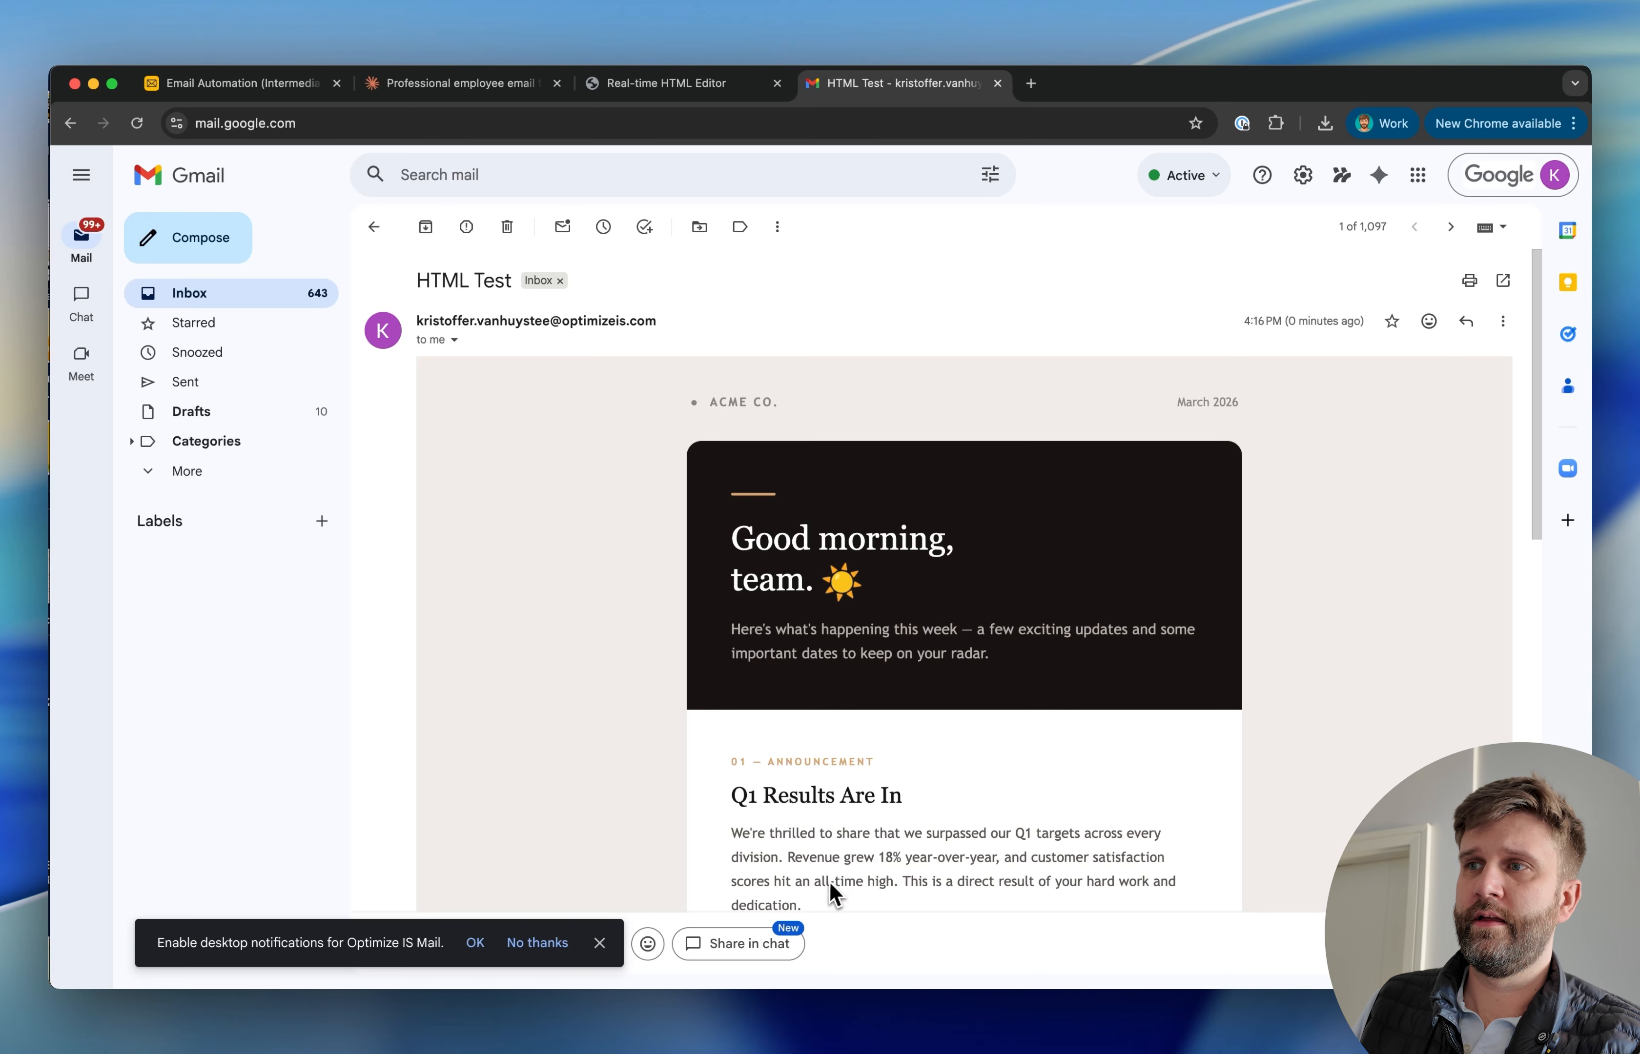
- Review the received HTML Test email in Gmail from its header to its footer
scroll(955, 691, "down", 2)
scroll(959, 688, "up", 2)
scroll(959, 689, "down", 10)
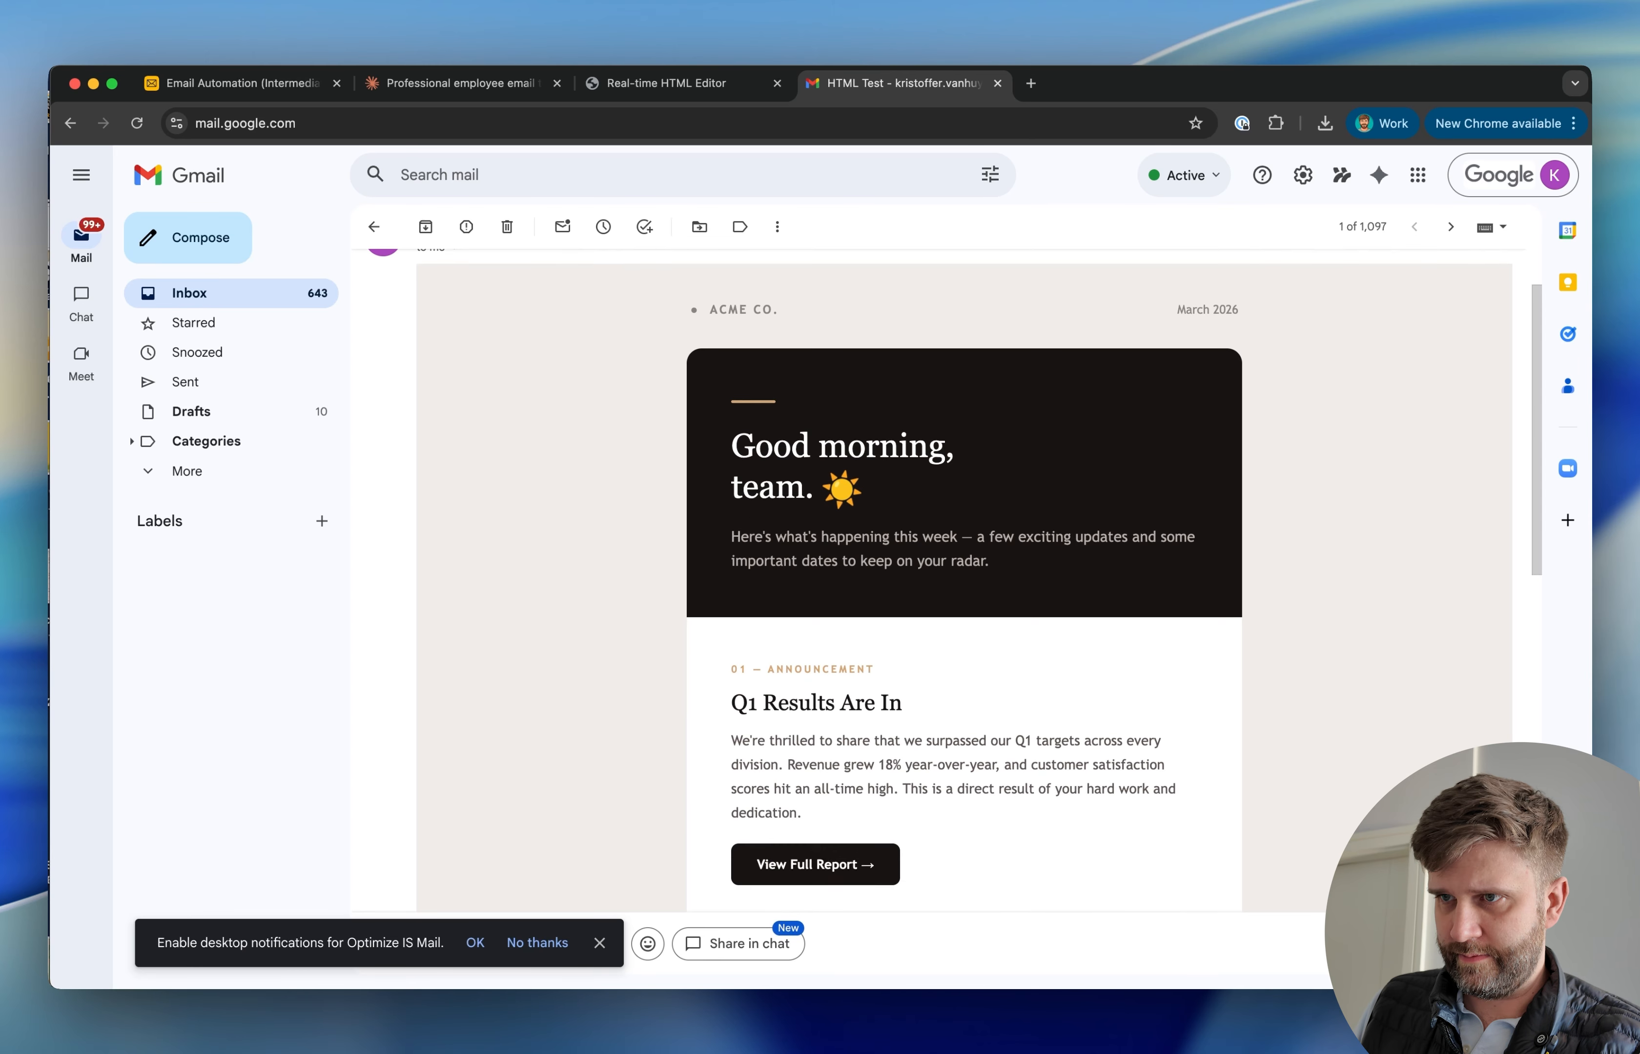
scroll(959, 692, "down", 3)
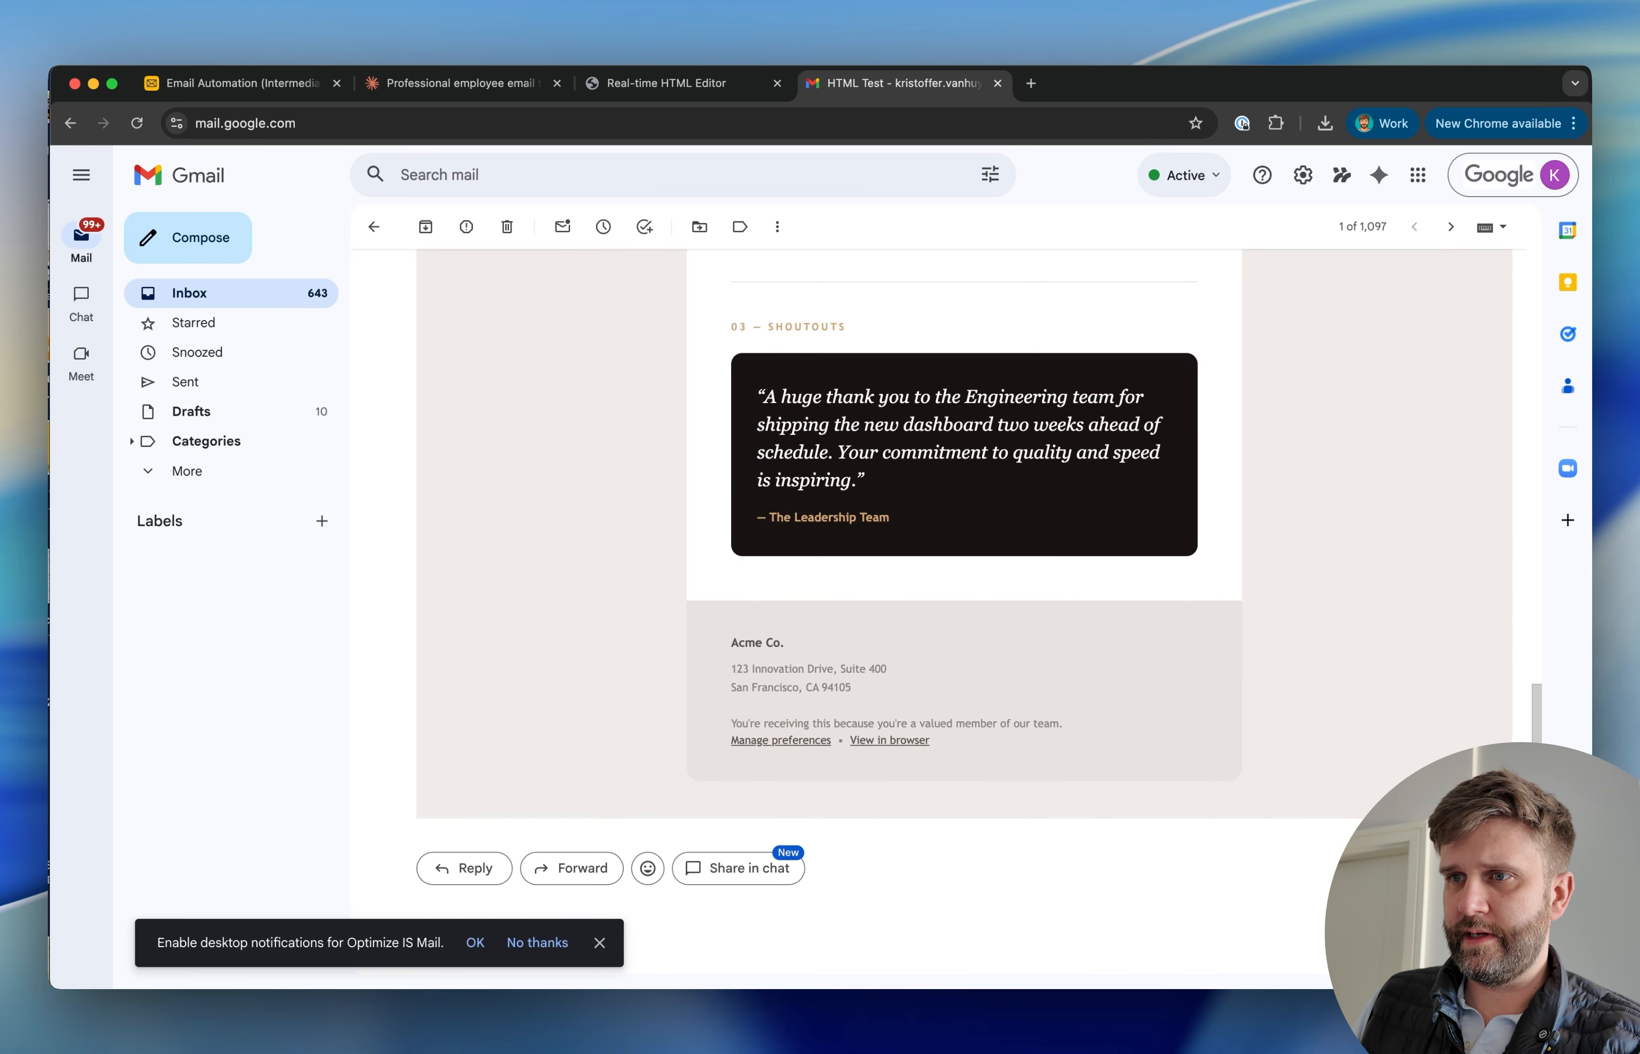
scroll(959, 691, "up", 15)
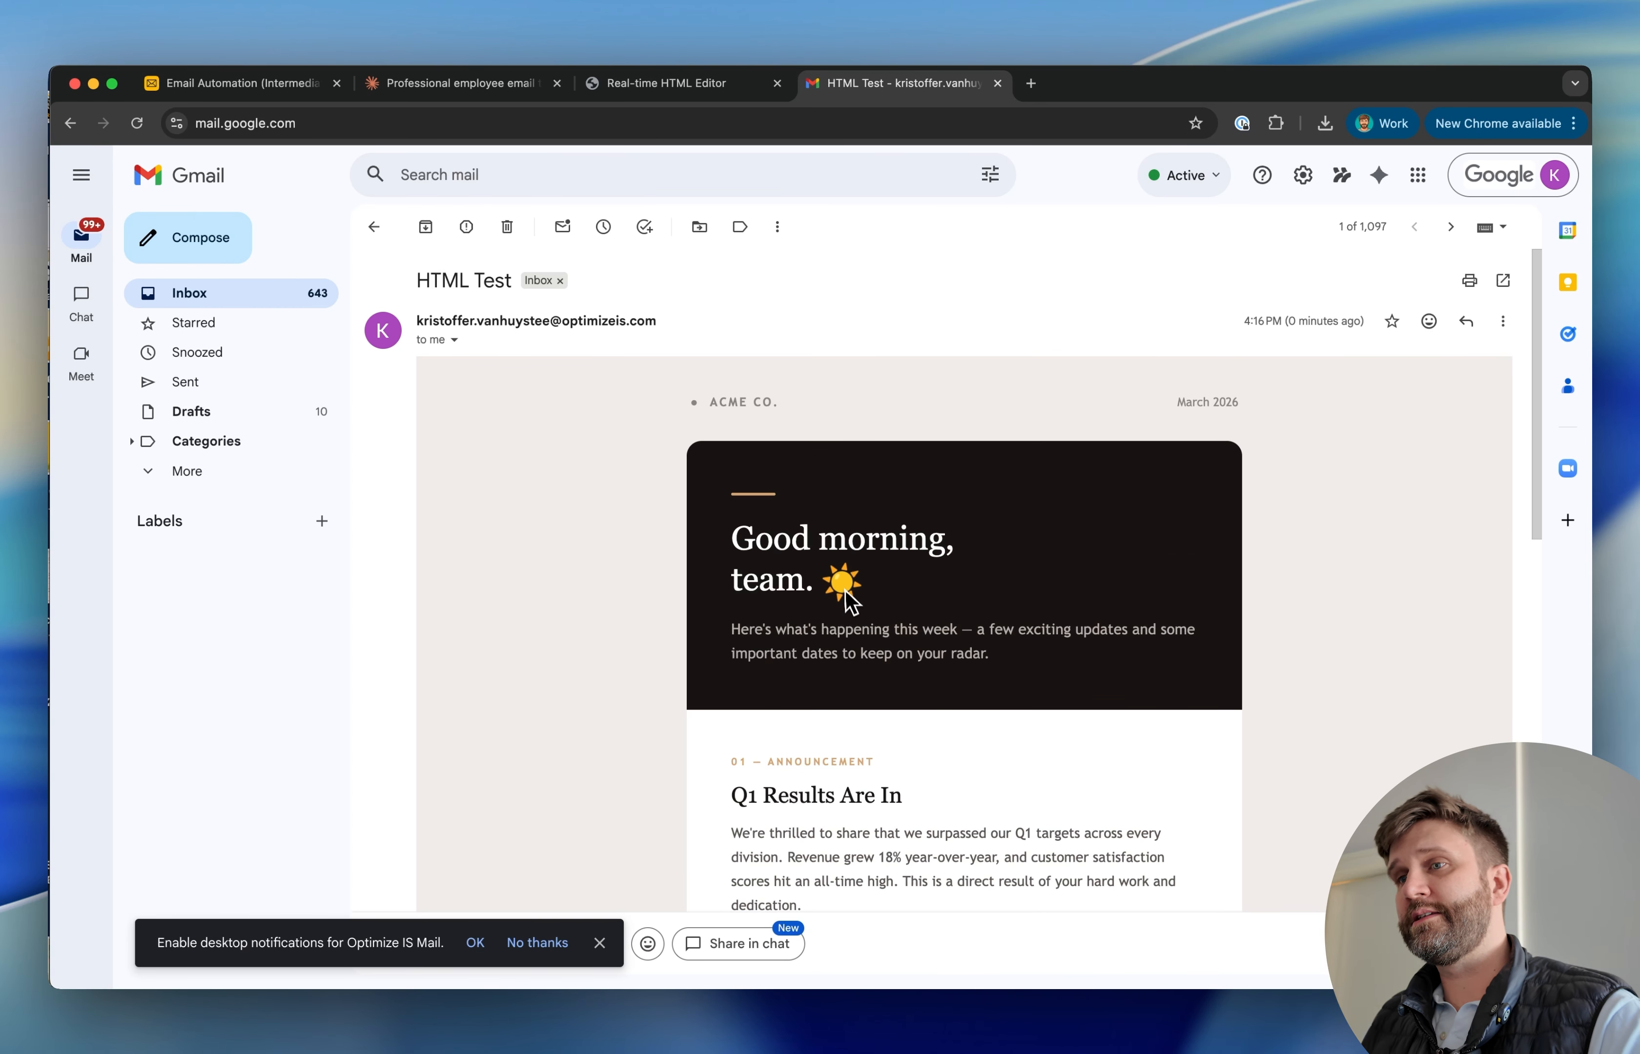
- Copy the greeting "Good morning, team." from the received email
left_click_drag(815, 584, 705, 549)
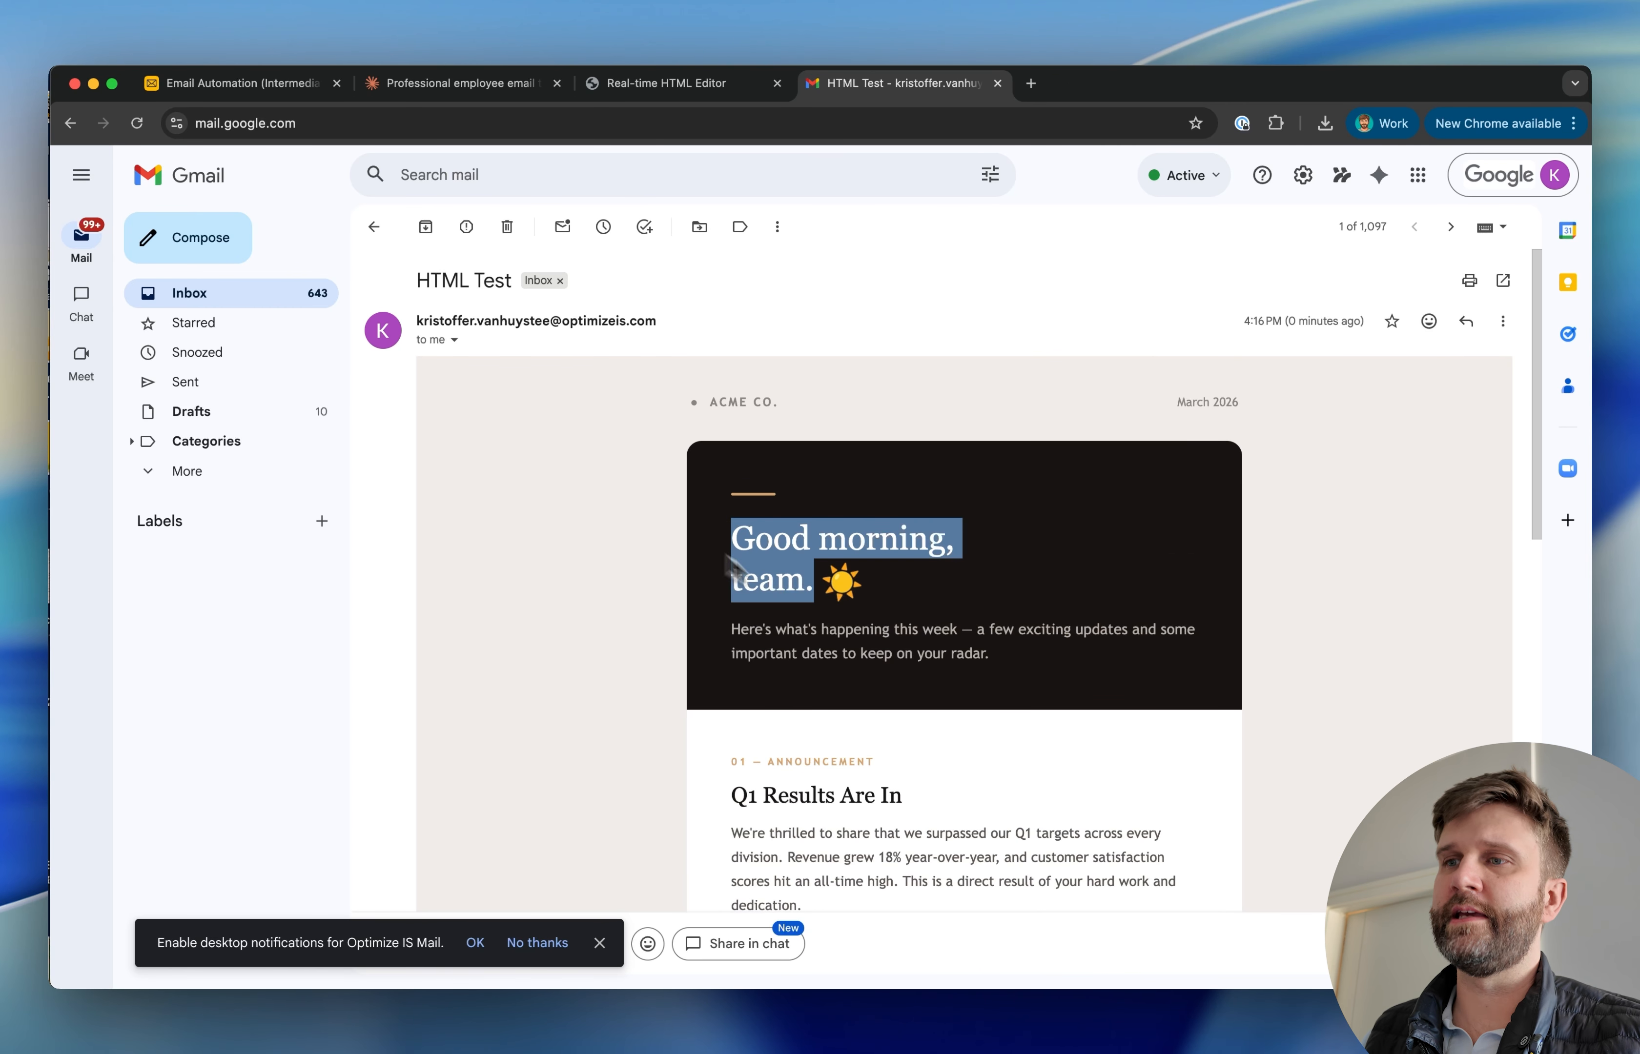
double_click(768, 579)
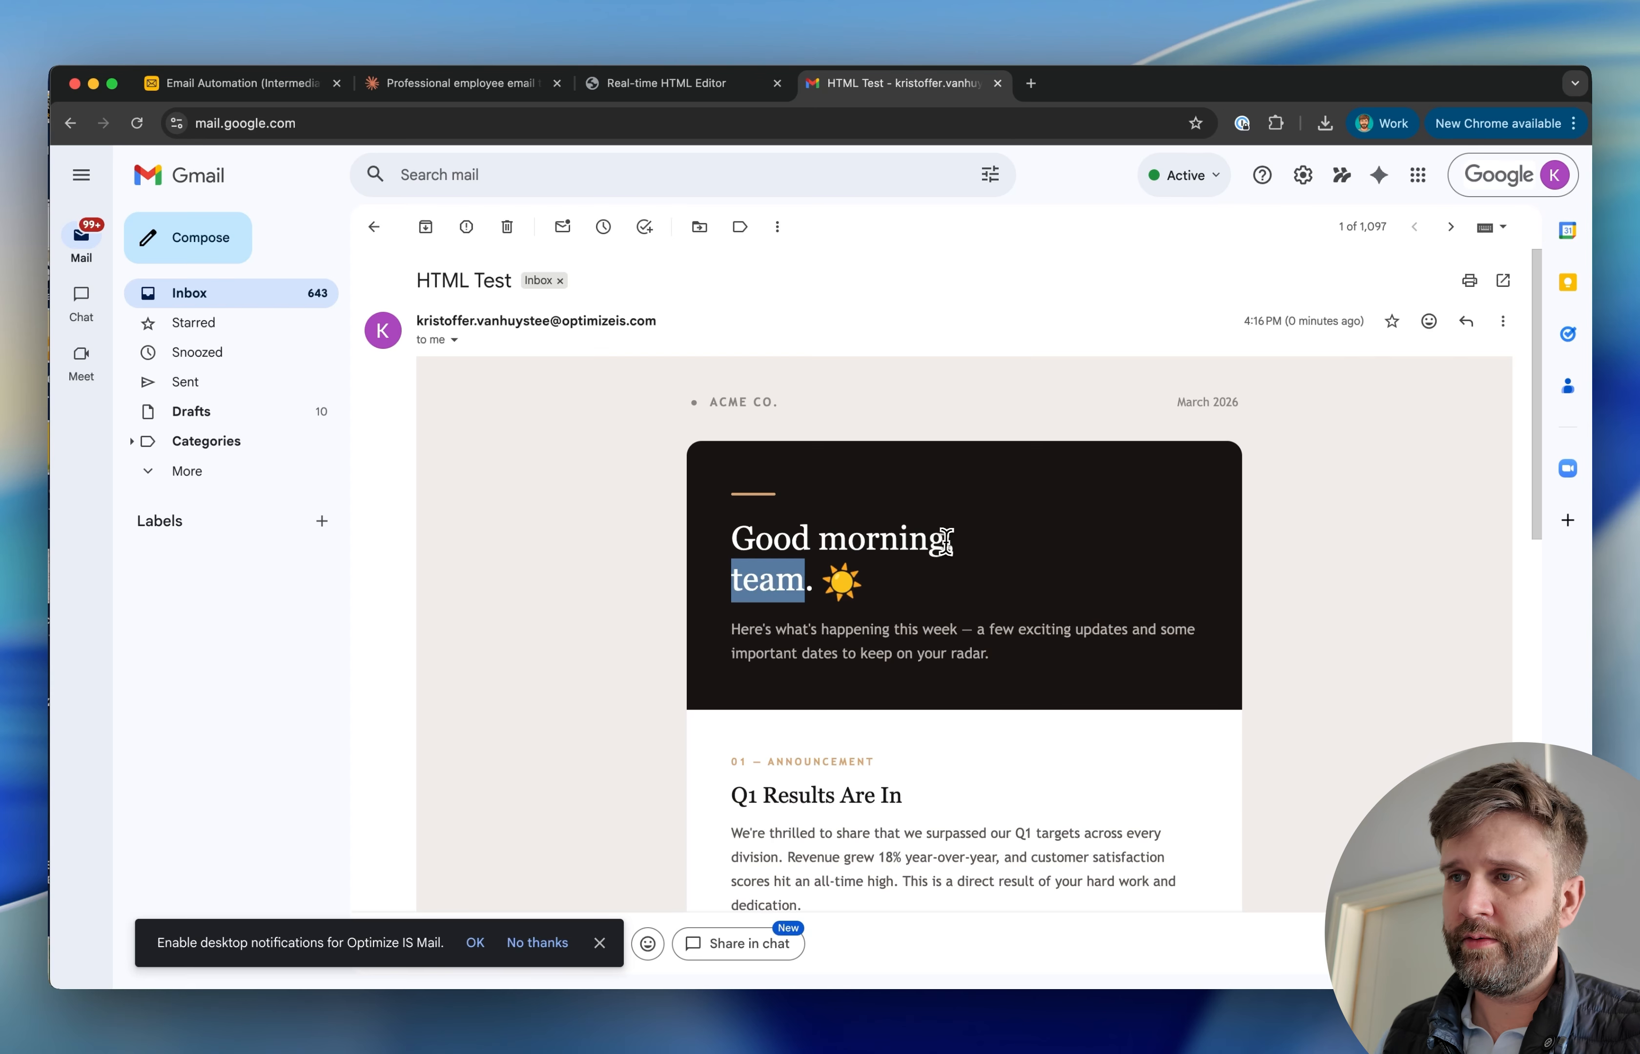
left_click_drag(946, 541, 808, 577)
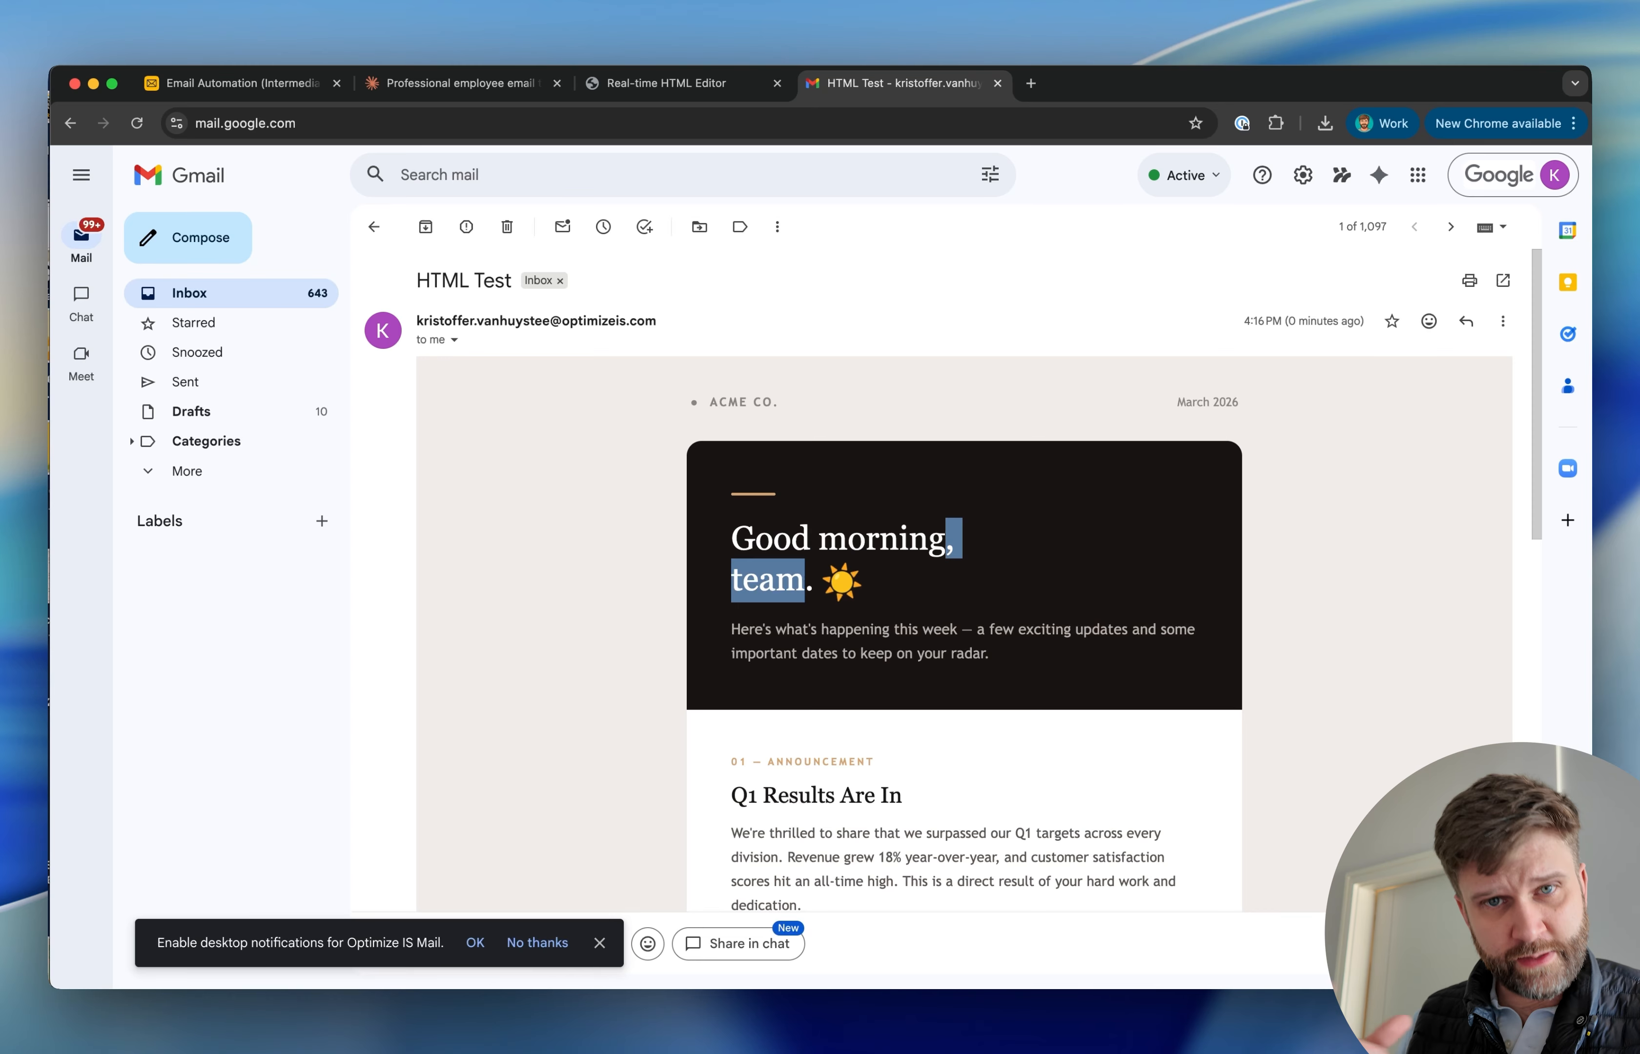
left_click_drag(823, 579, 713, 551)
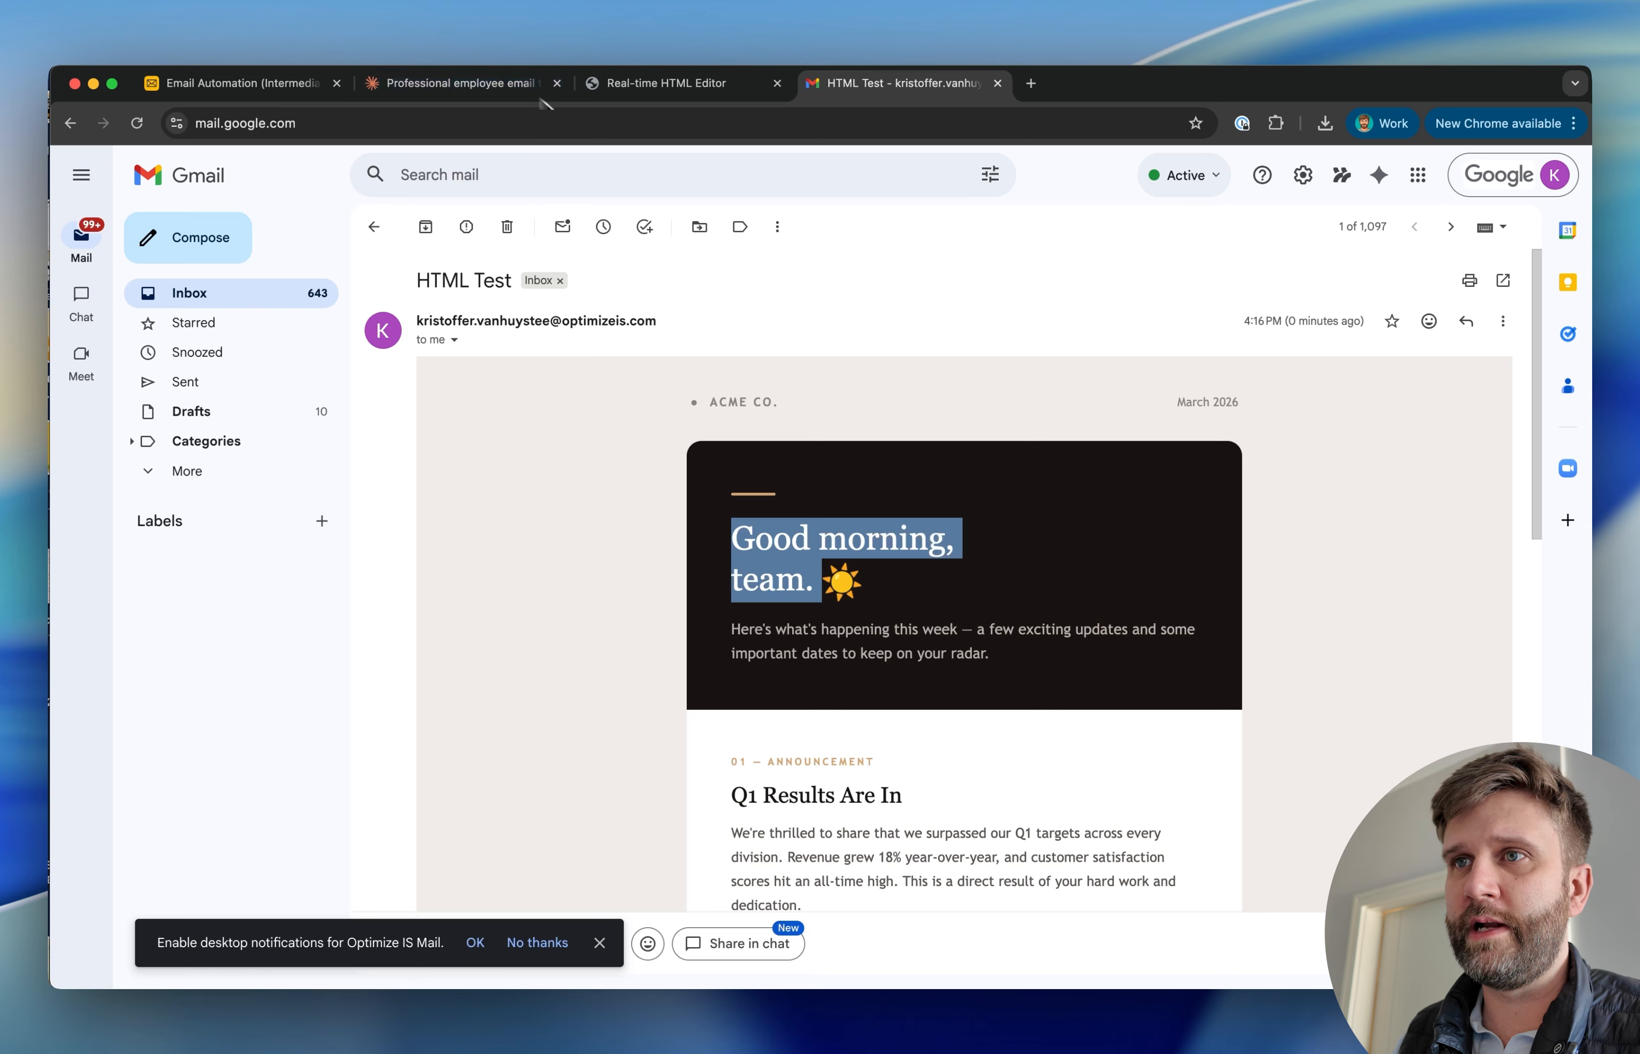
- Switch to Airtable and open the HTML Test template's email body for editing
left_click(266, 83)
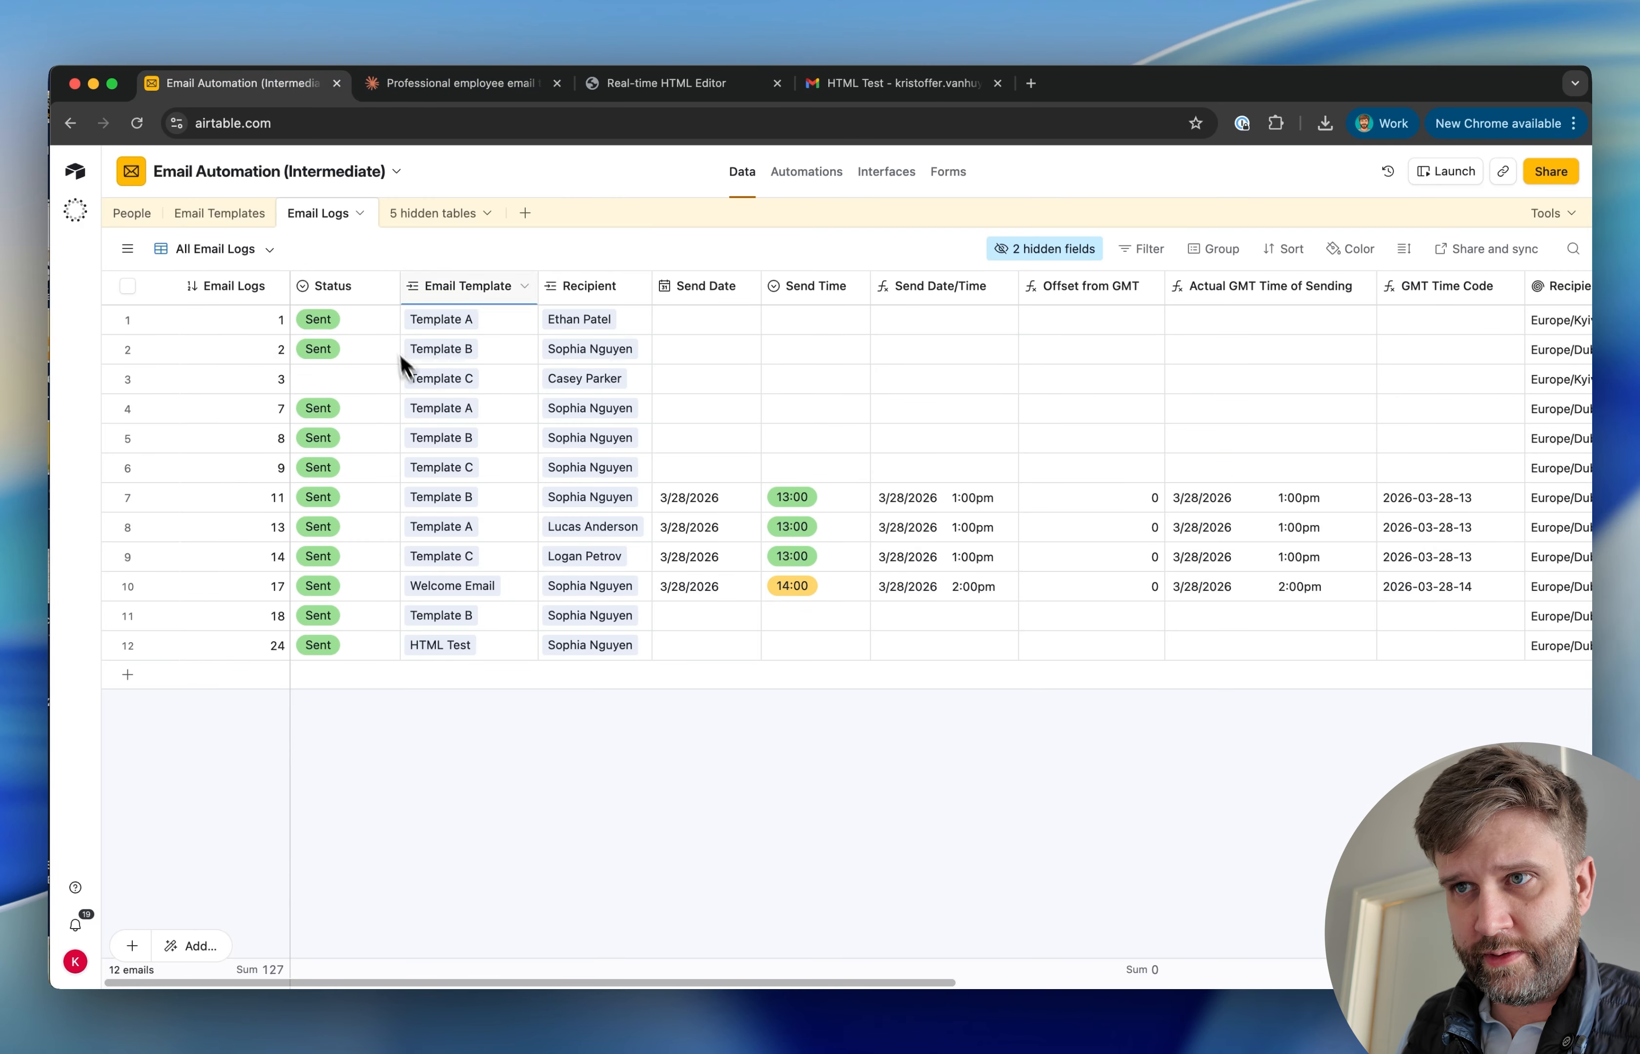
left_click(233, 219)
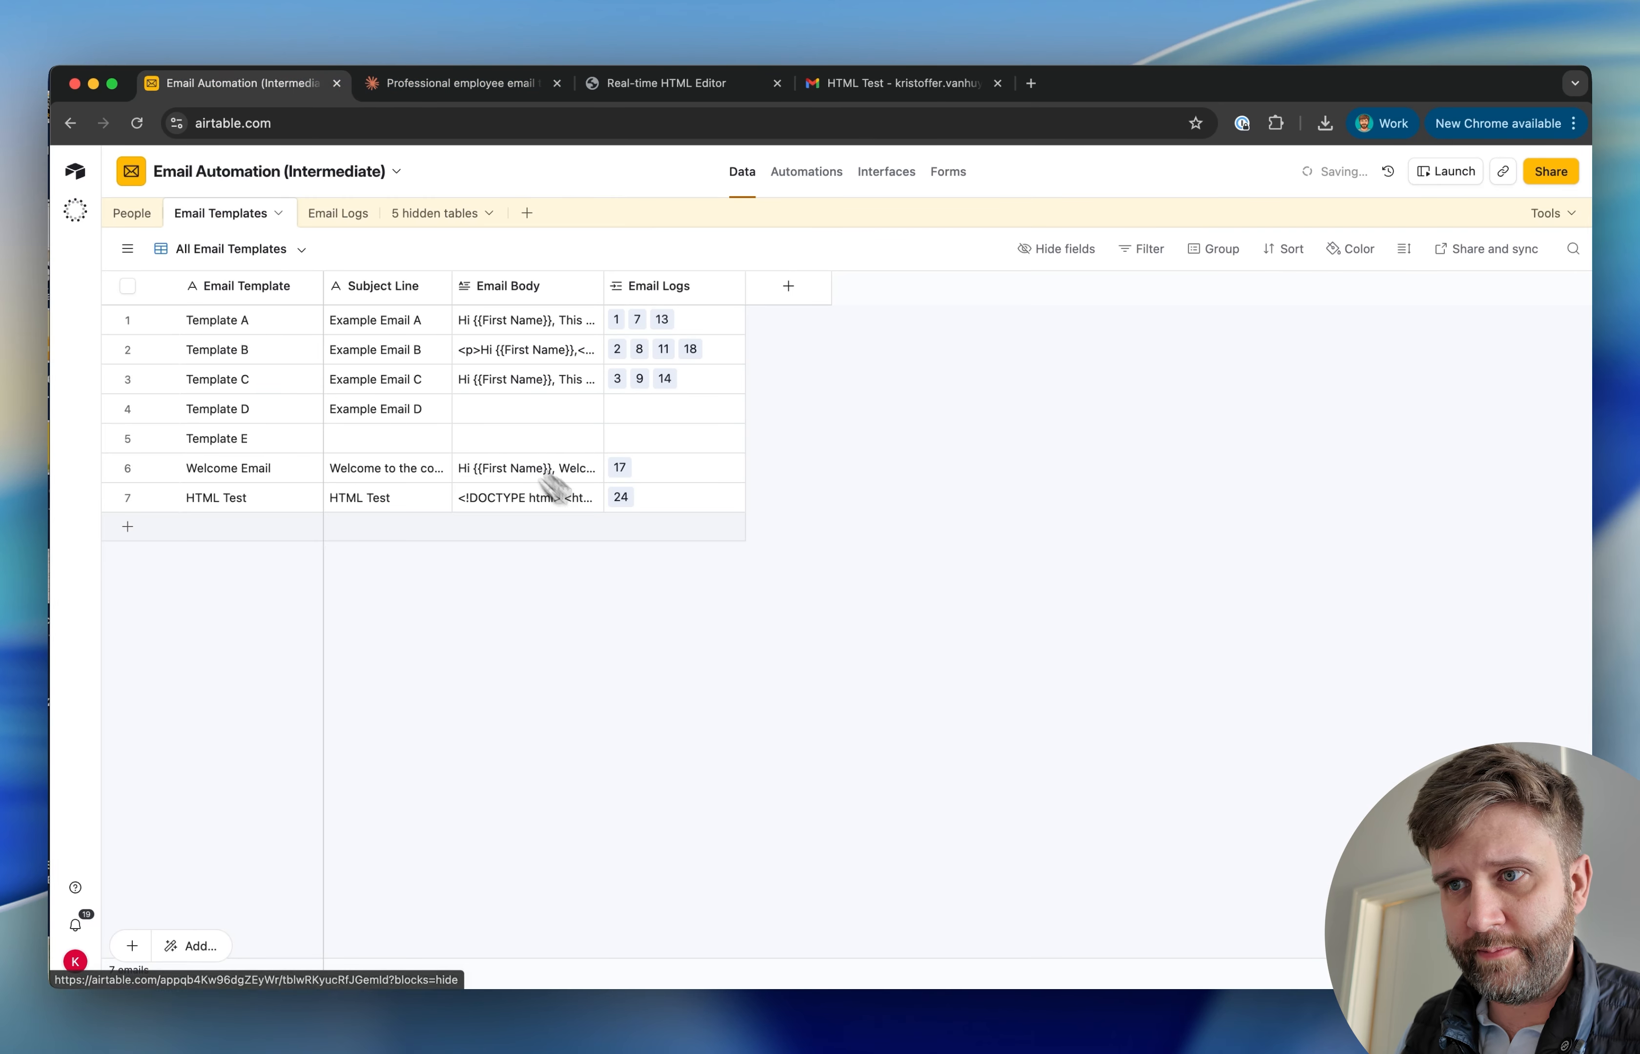
left_click(494, 509)
left_click(567, 507)
key("super+a")
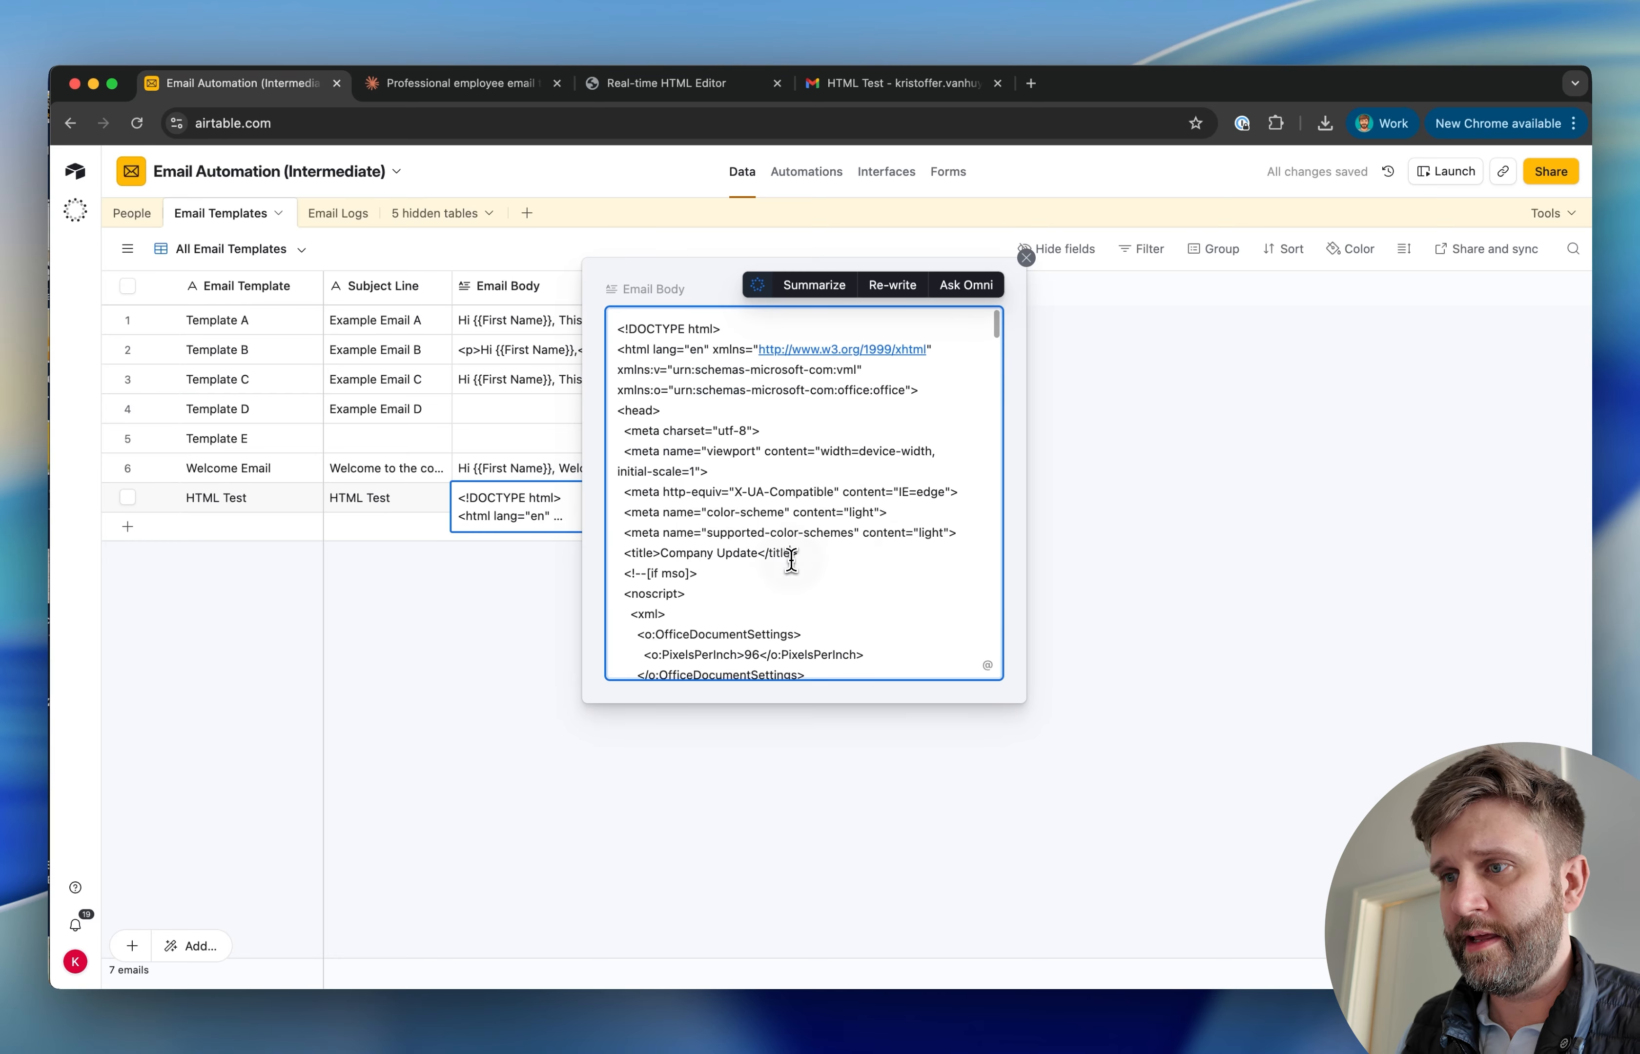
- Search the email body for the greeting text "Good mornin"
key("super+f")
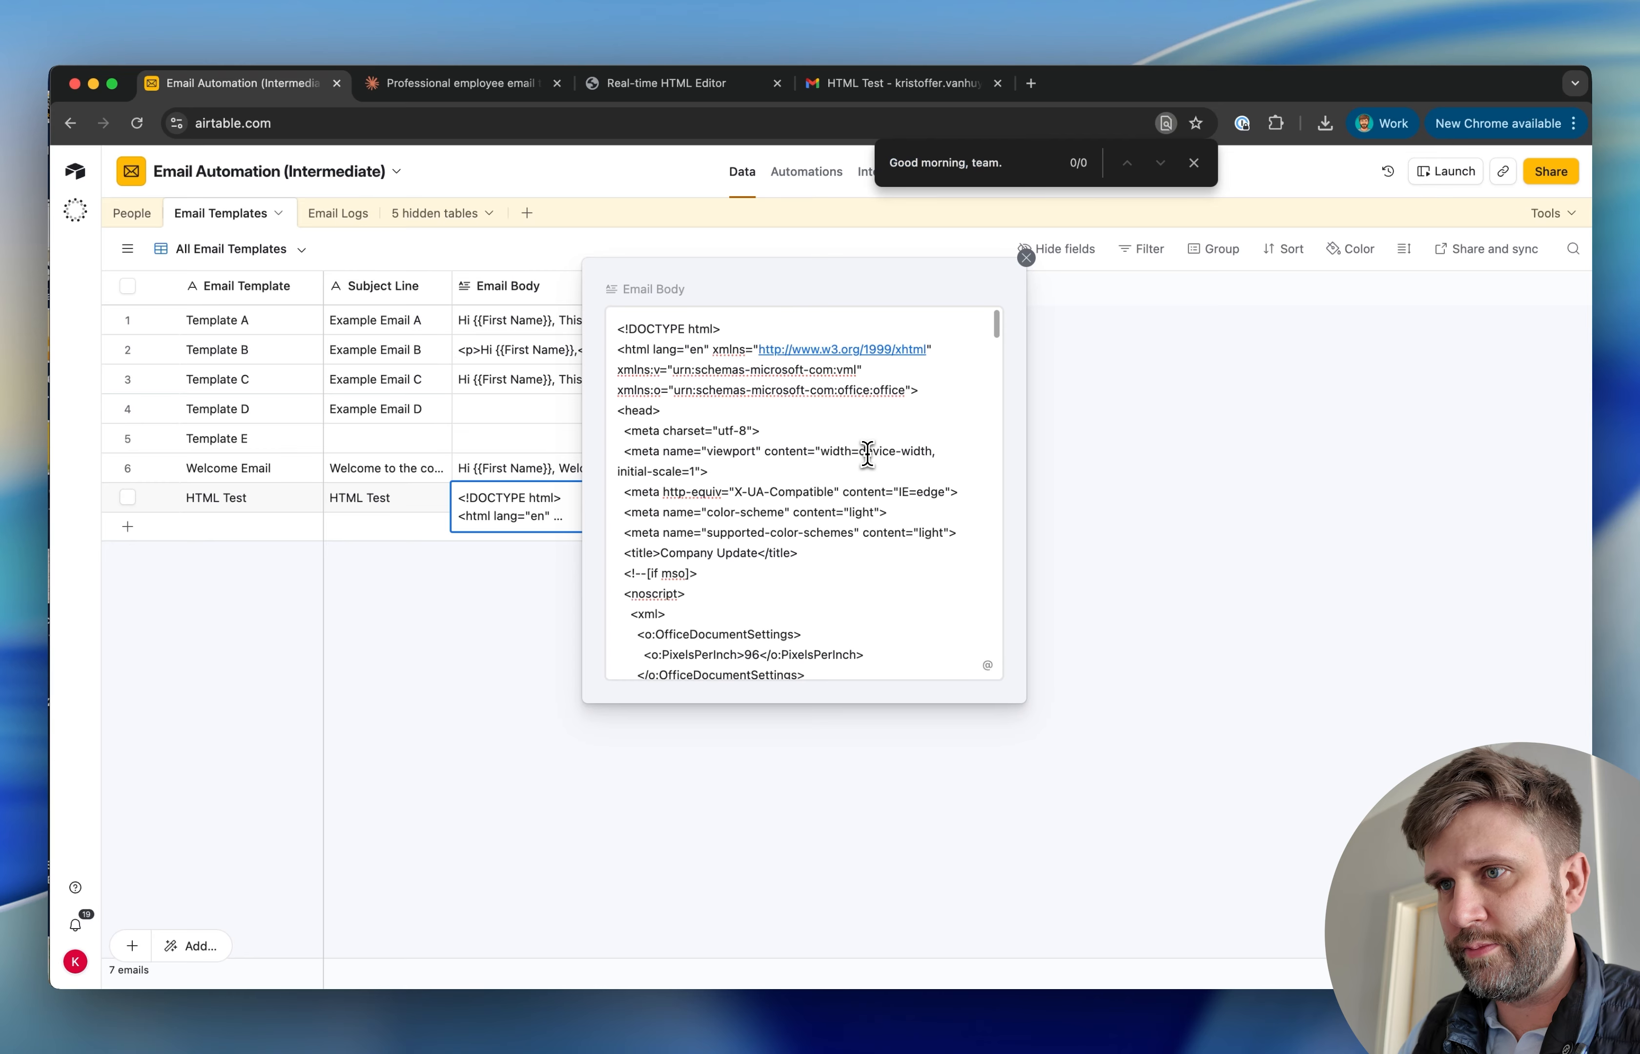
key("BackSpace")
key("BackSpace")
key("BackSpace")
key("BackSpace")
key("BackSpace")
key("BackSpace")
key("BackSpace")
key("BackSpace")
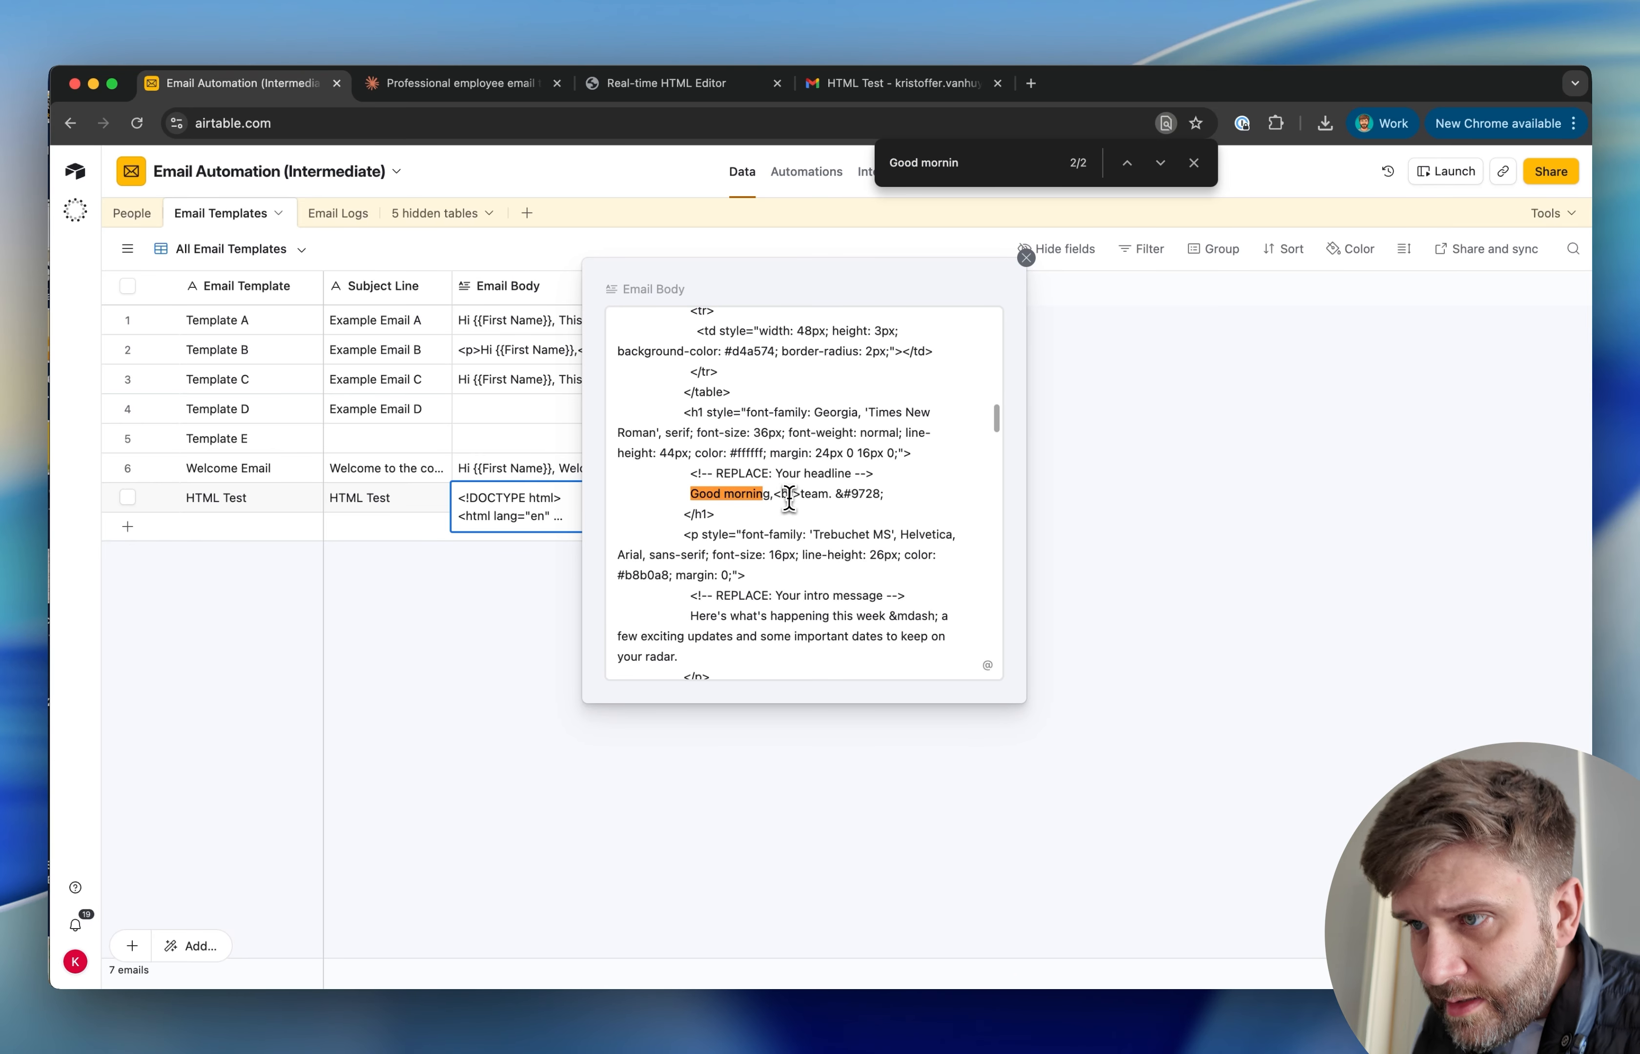
- Replace "team" in the email body's greeting with the placeholder {{First Name}} and close the expanded text editor
left_click(771, 494)
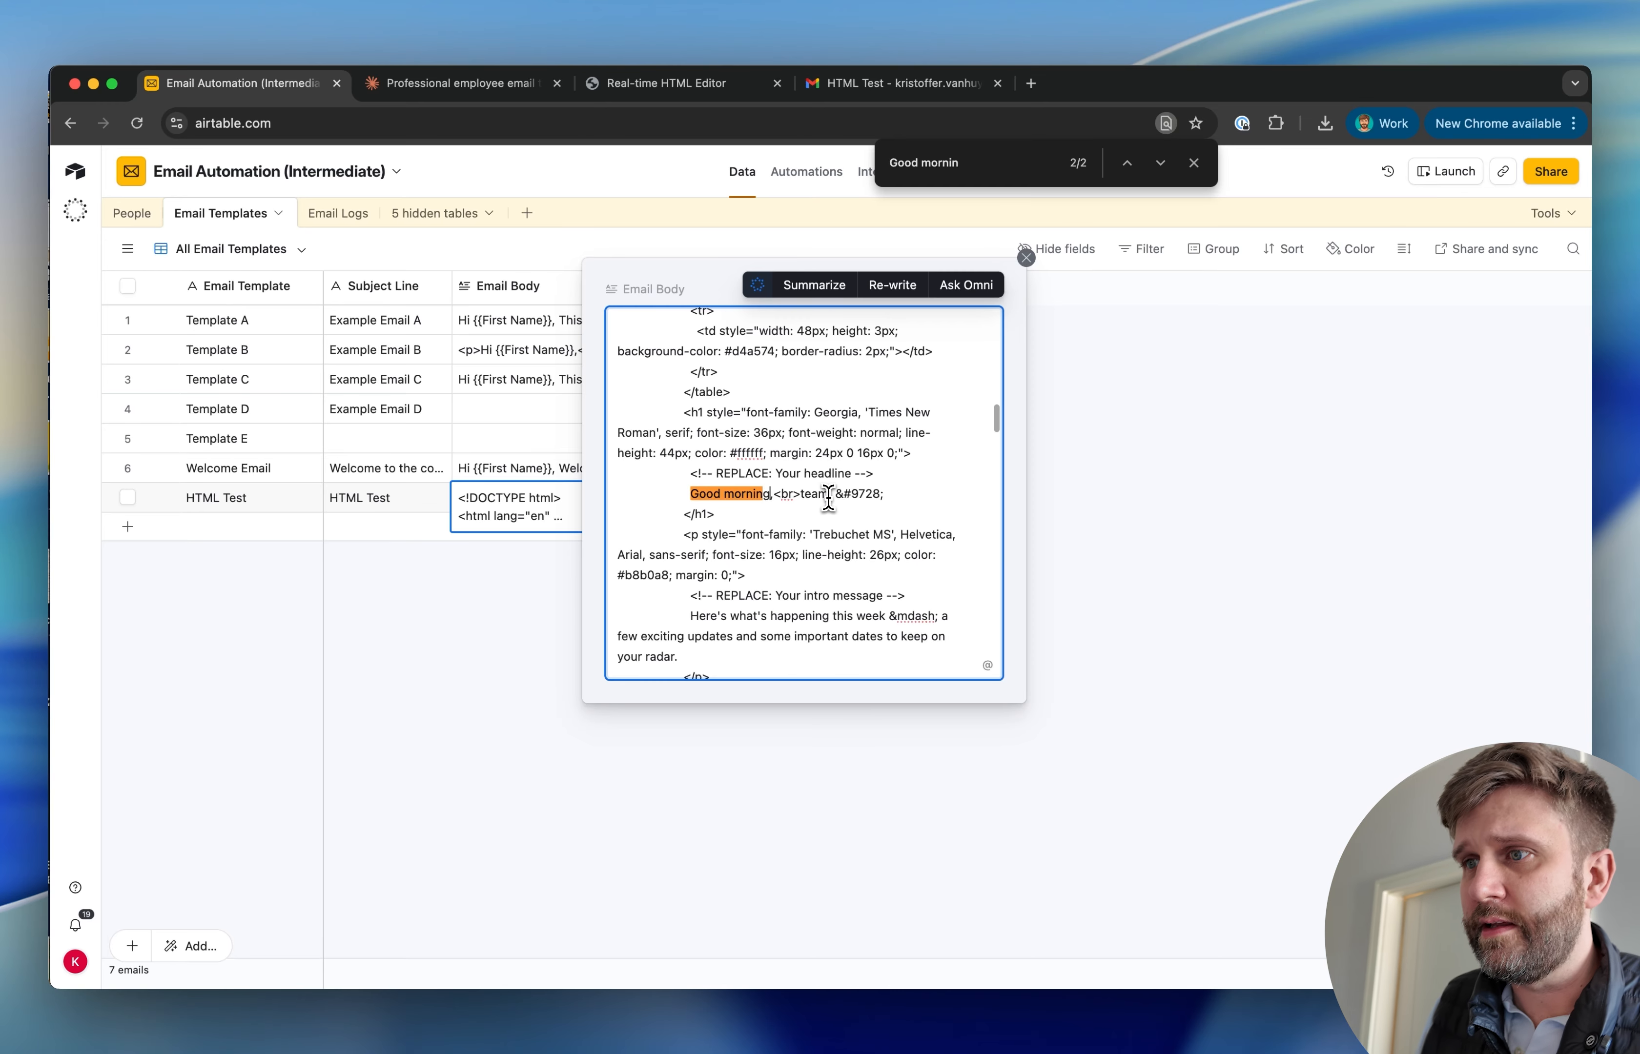
key("BackSpace")
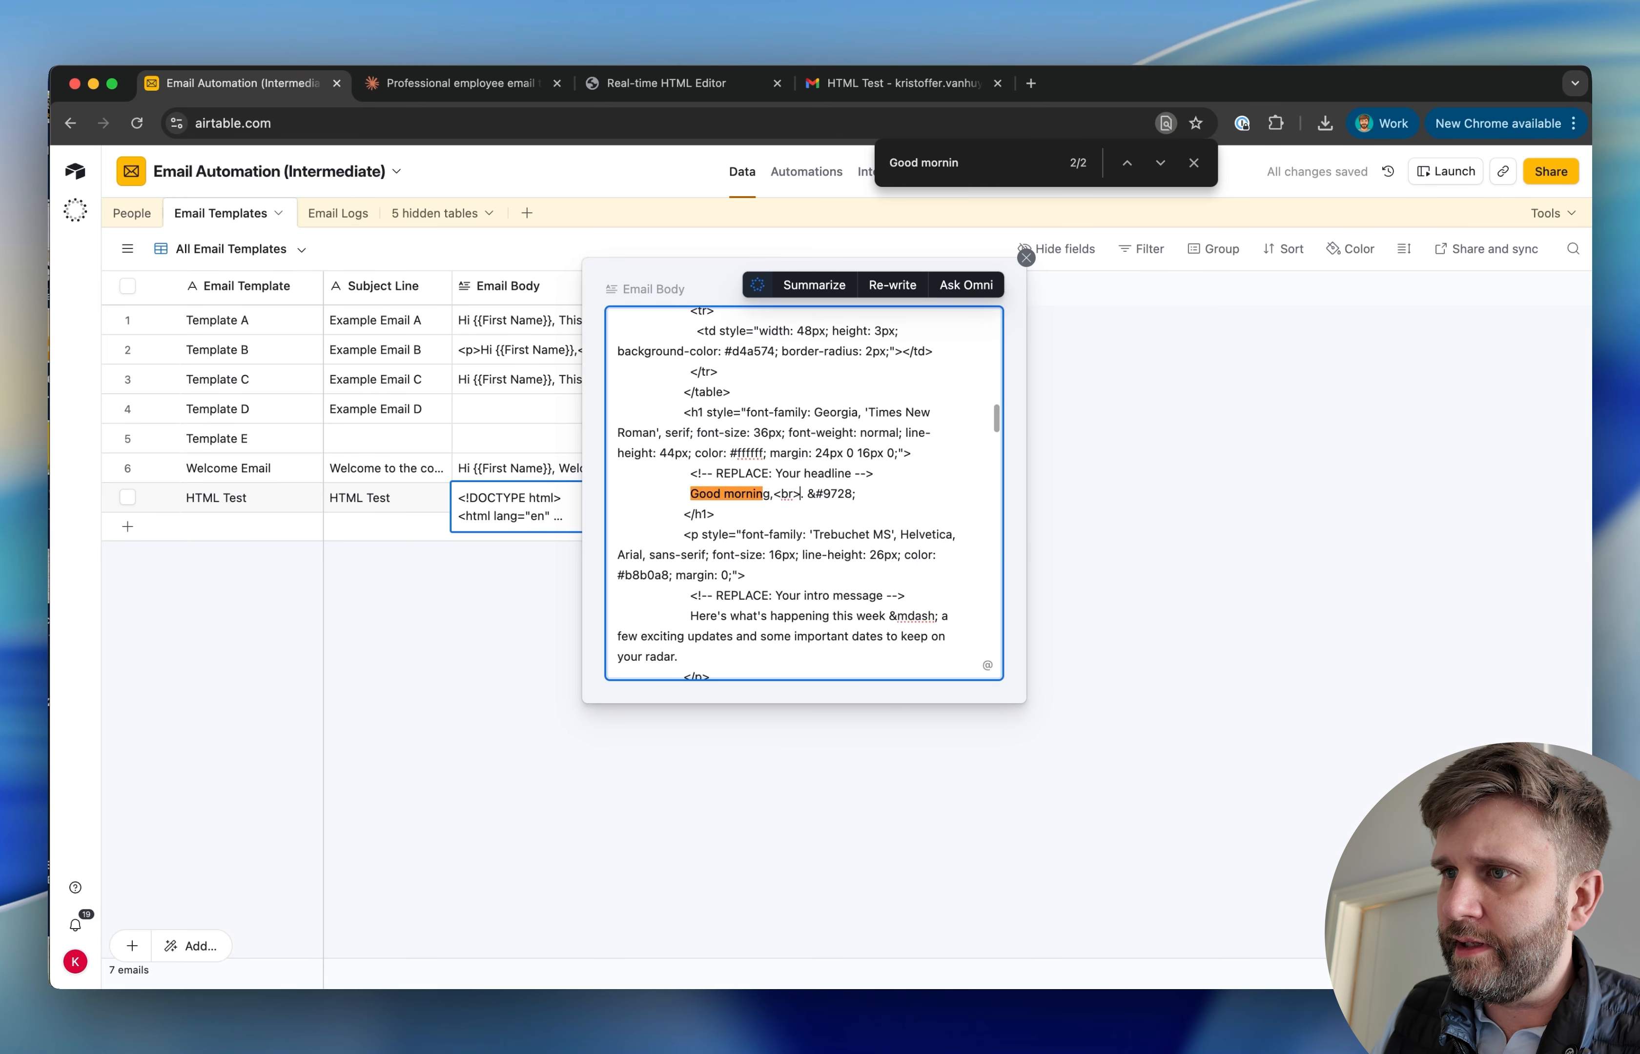
type("{{First")
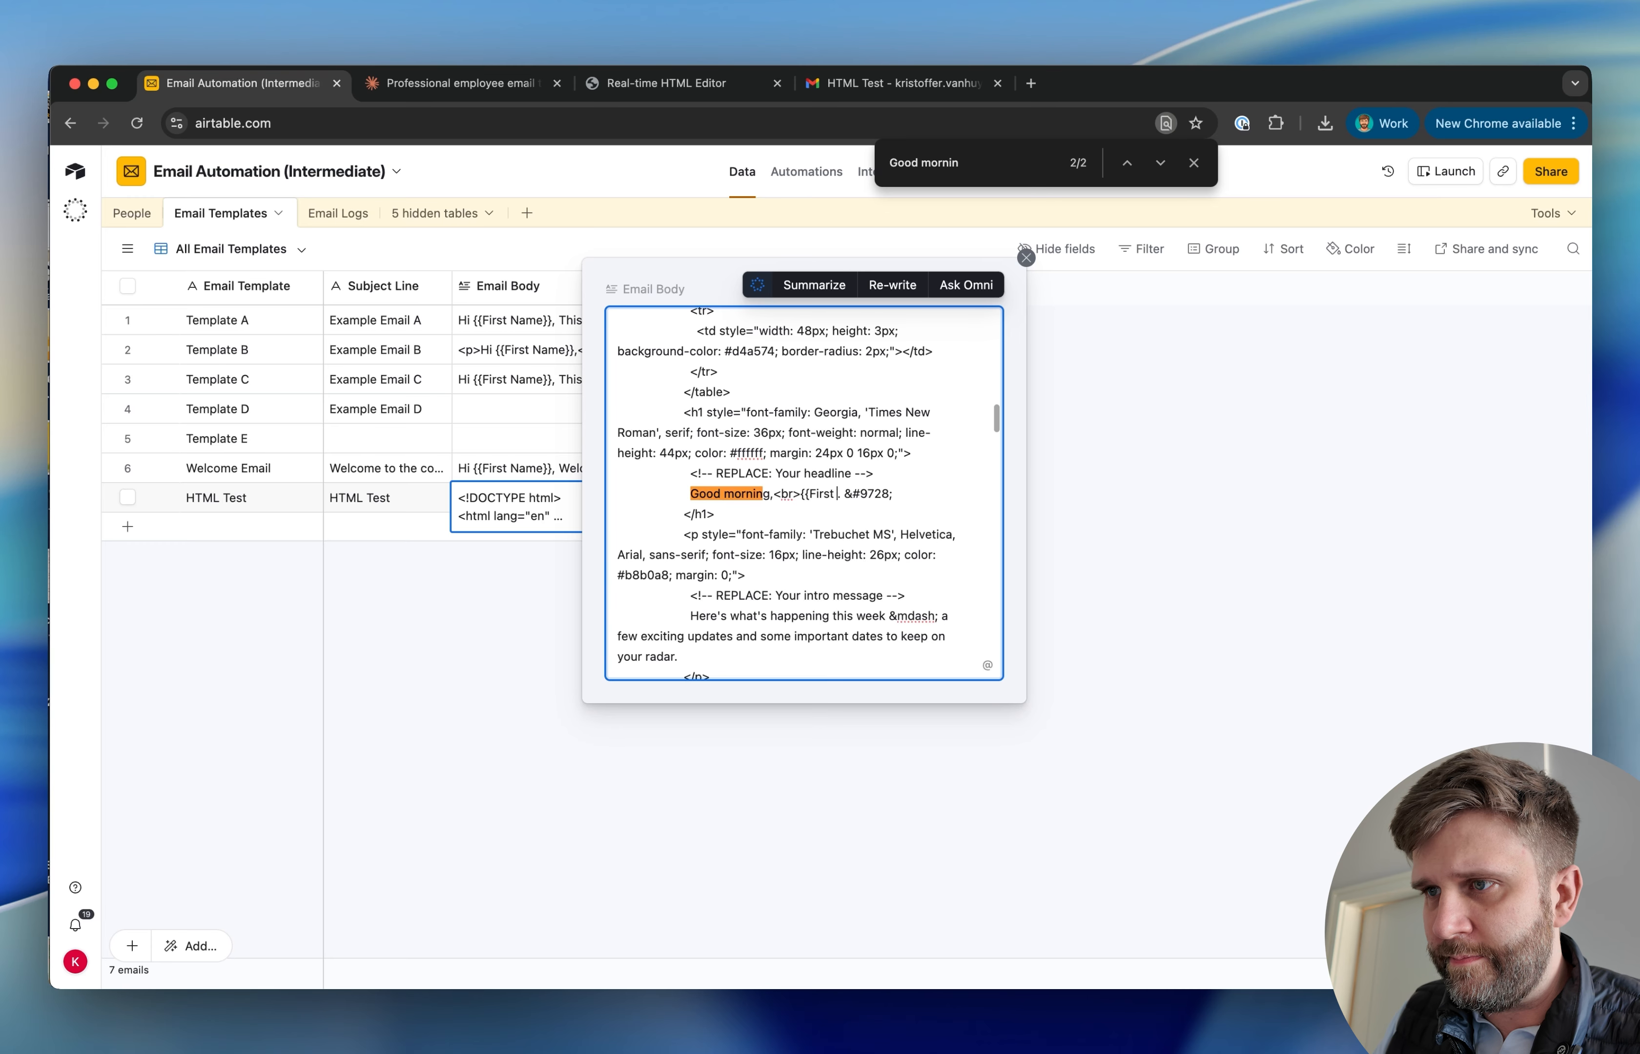
type(" Name")
left_click(1164, 560)
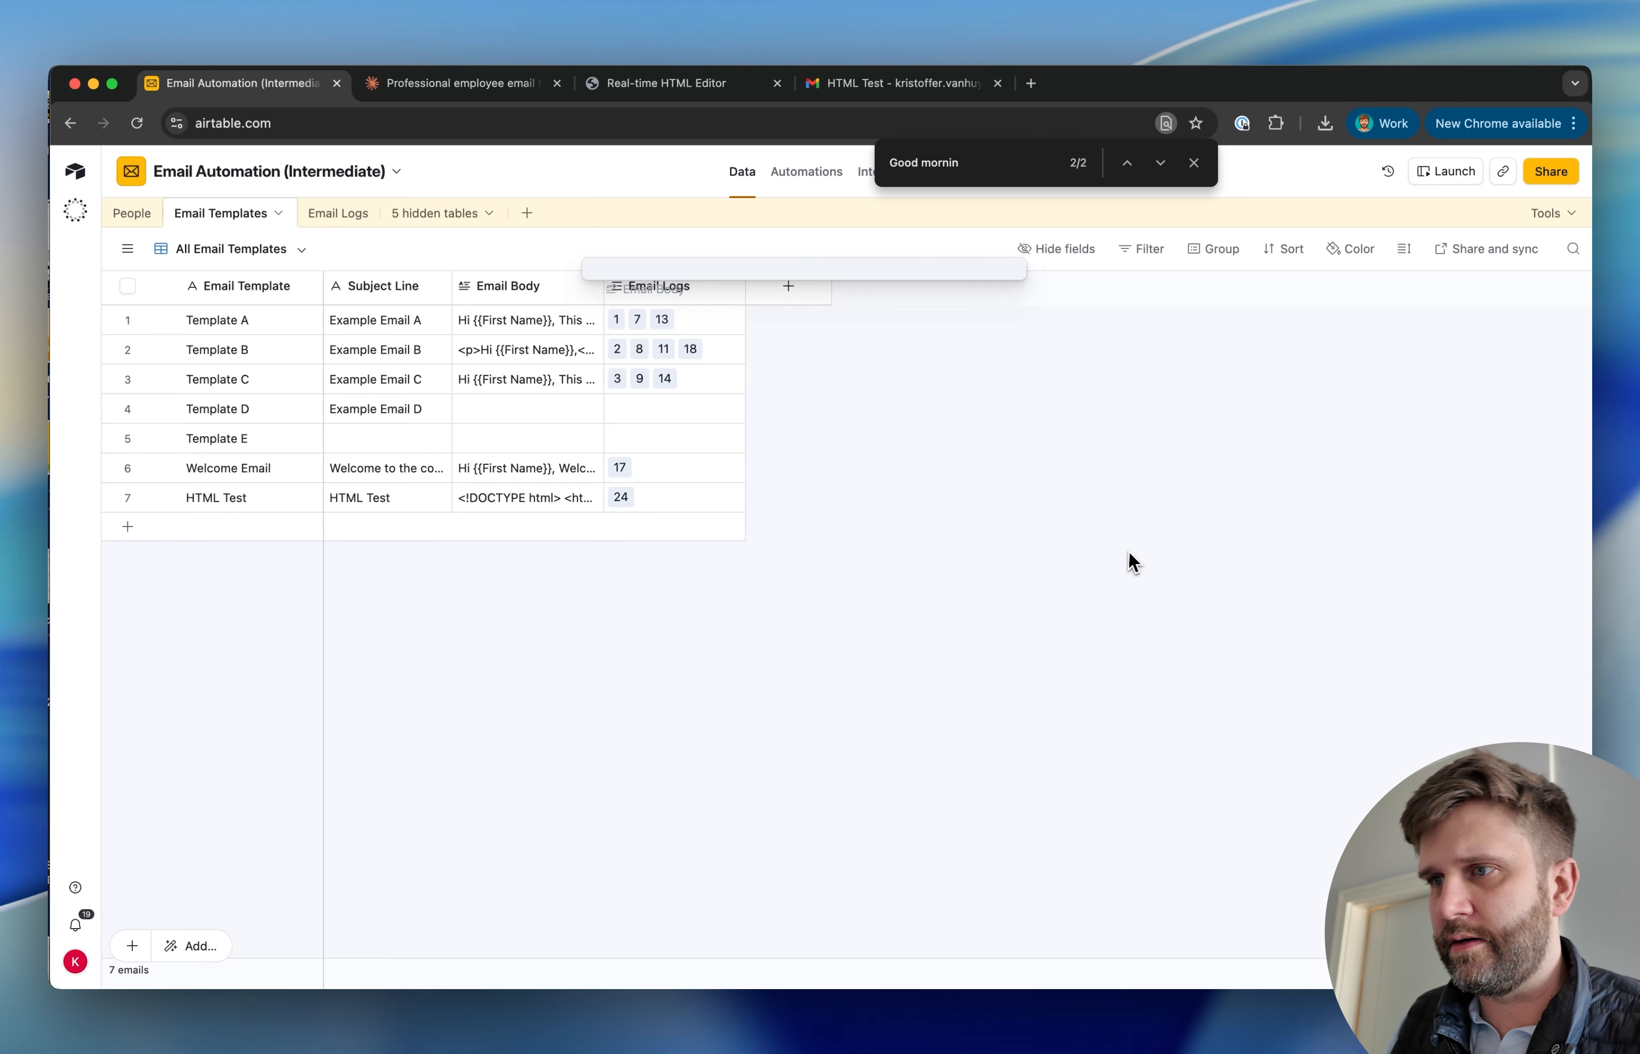
- Set the status of the HTML Test record in the Email Logs table to Send
left_click(338, 213)
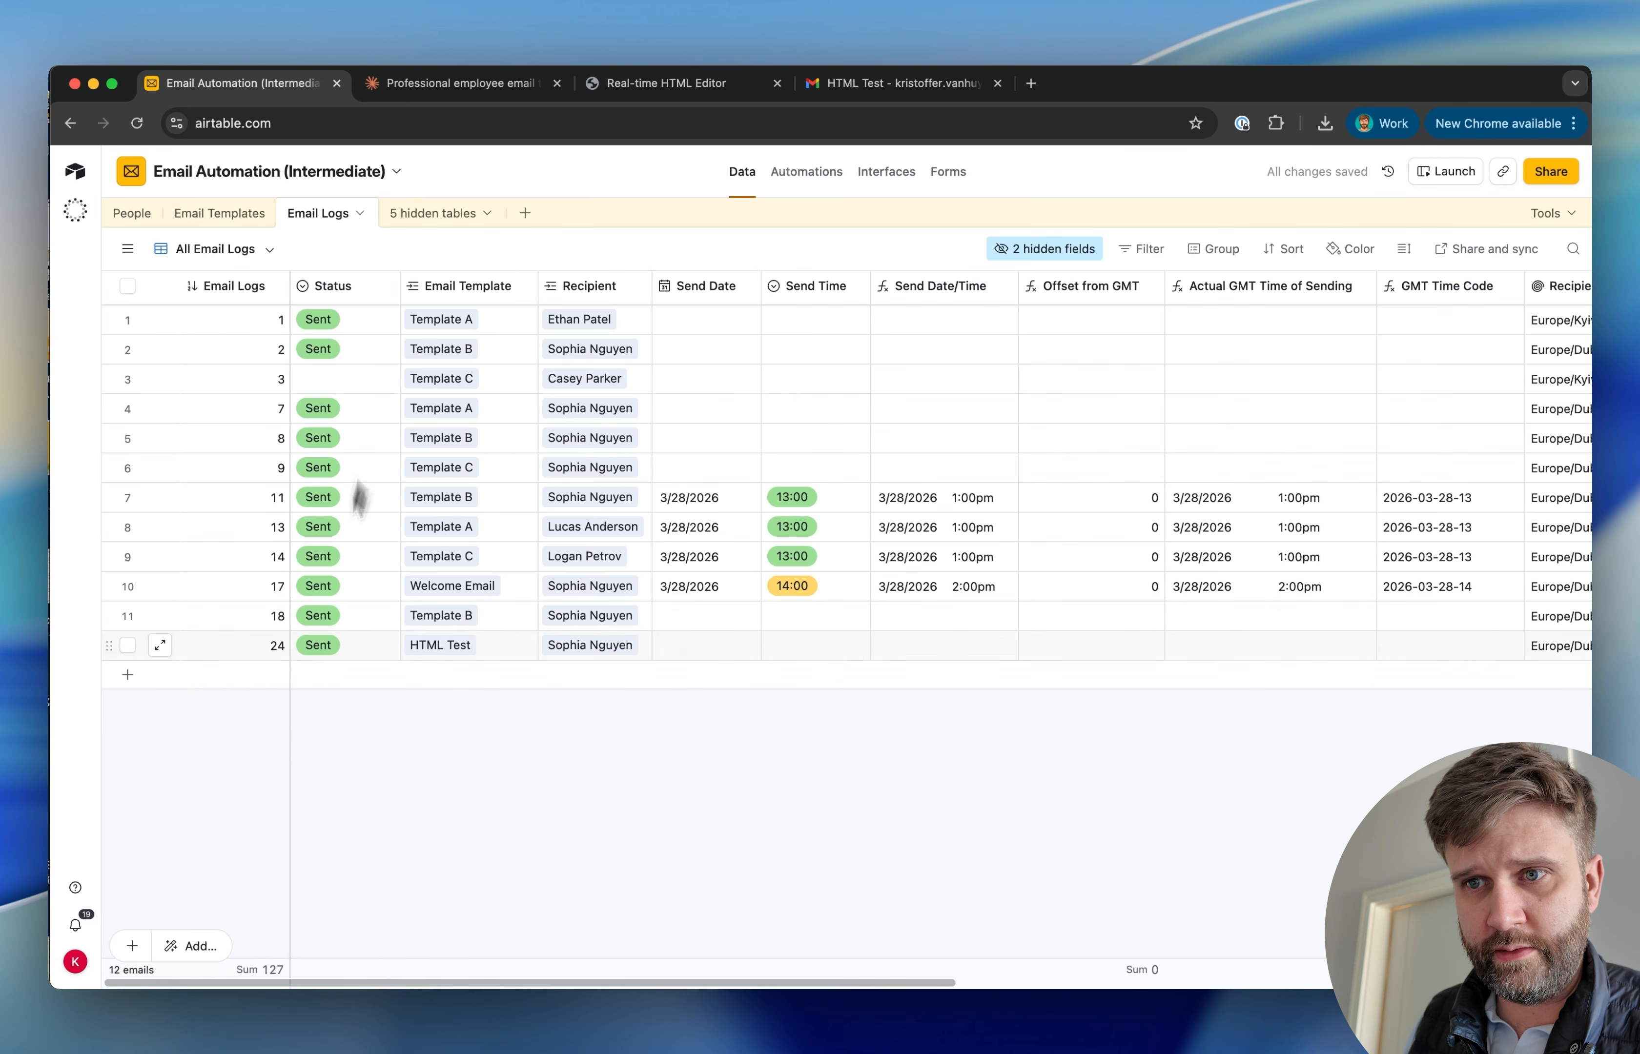
left_click(348, 649)
left_click(348, 649)
left_click(322, 776)
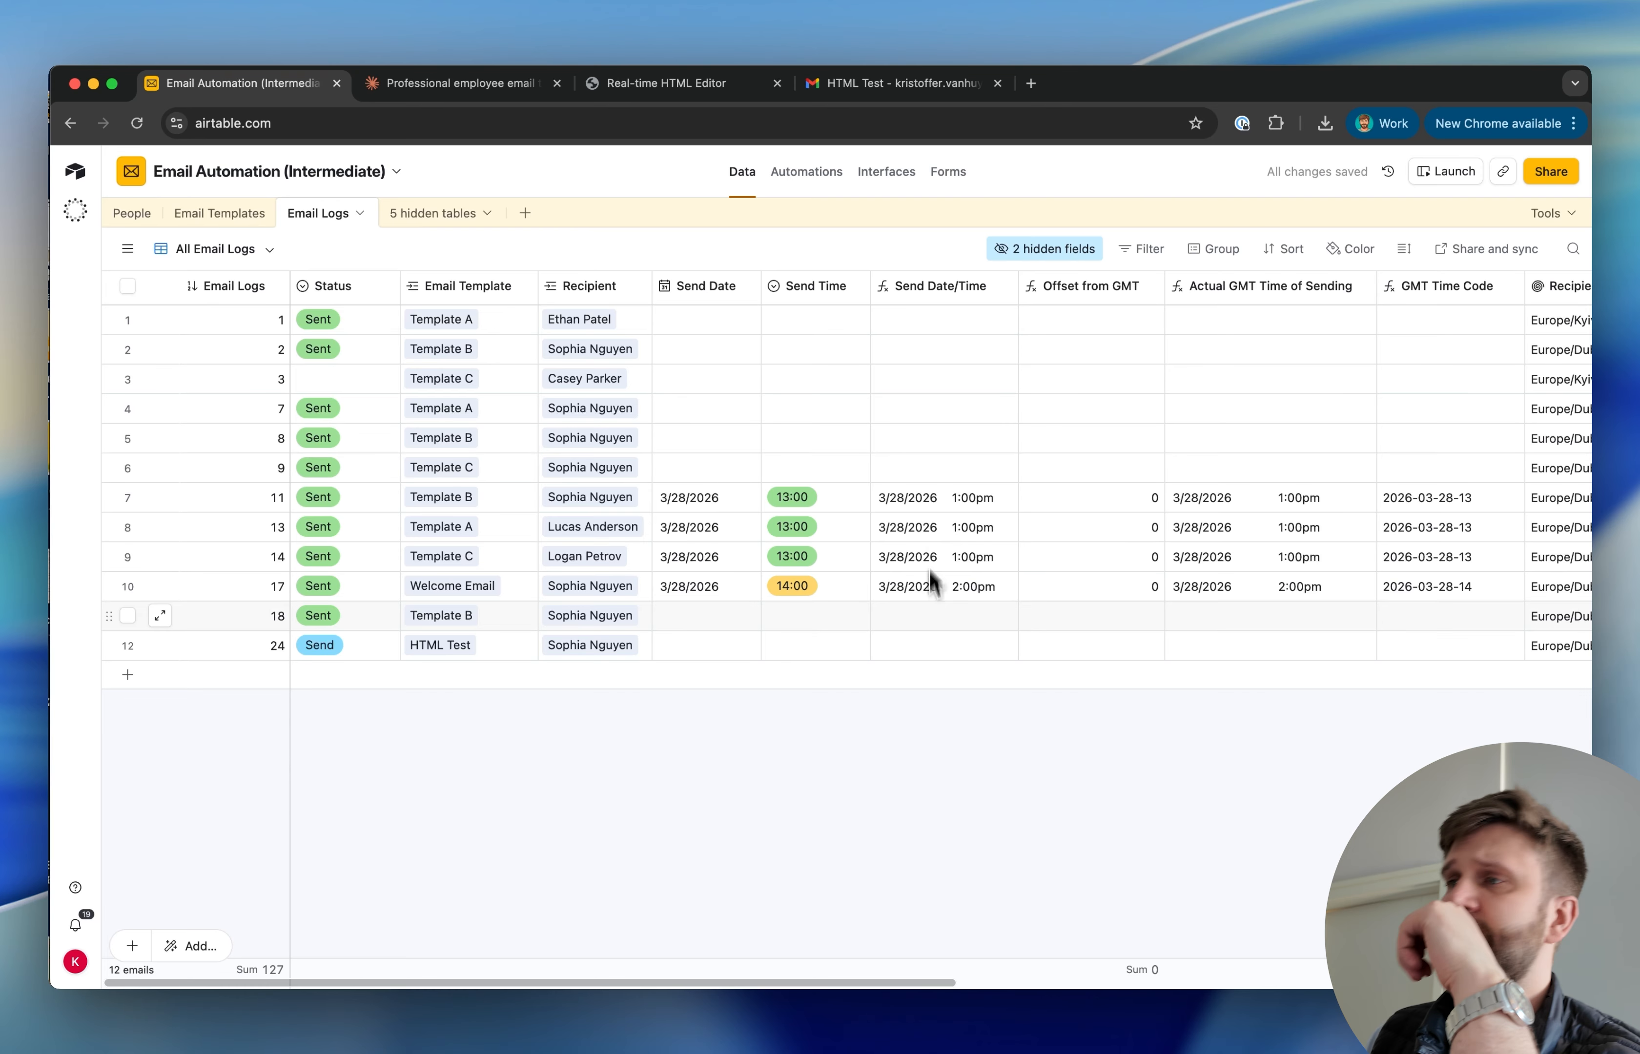
- Switch to Gmail and review the newly received HTML Test email's greeting and its "Q1 Results Are In" section heading
left_click(895, 85)
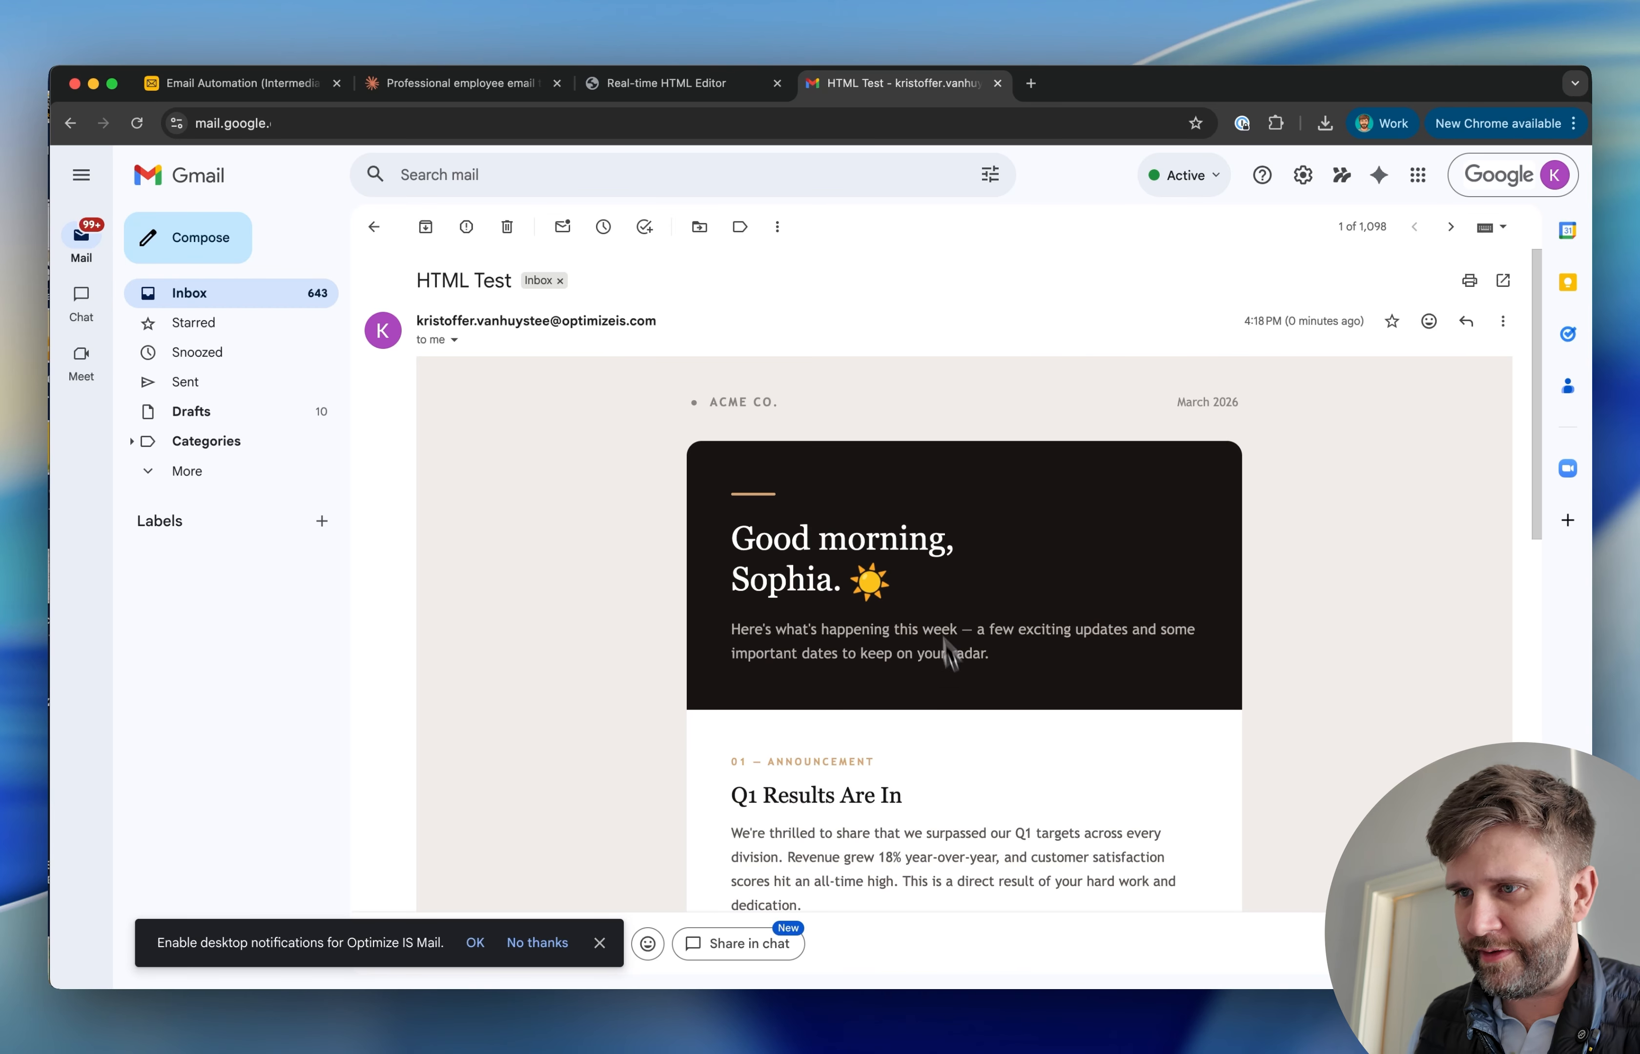
scroll(909, 658, "down", 3)
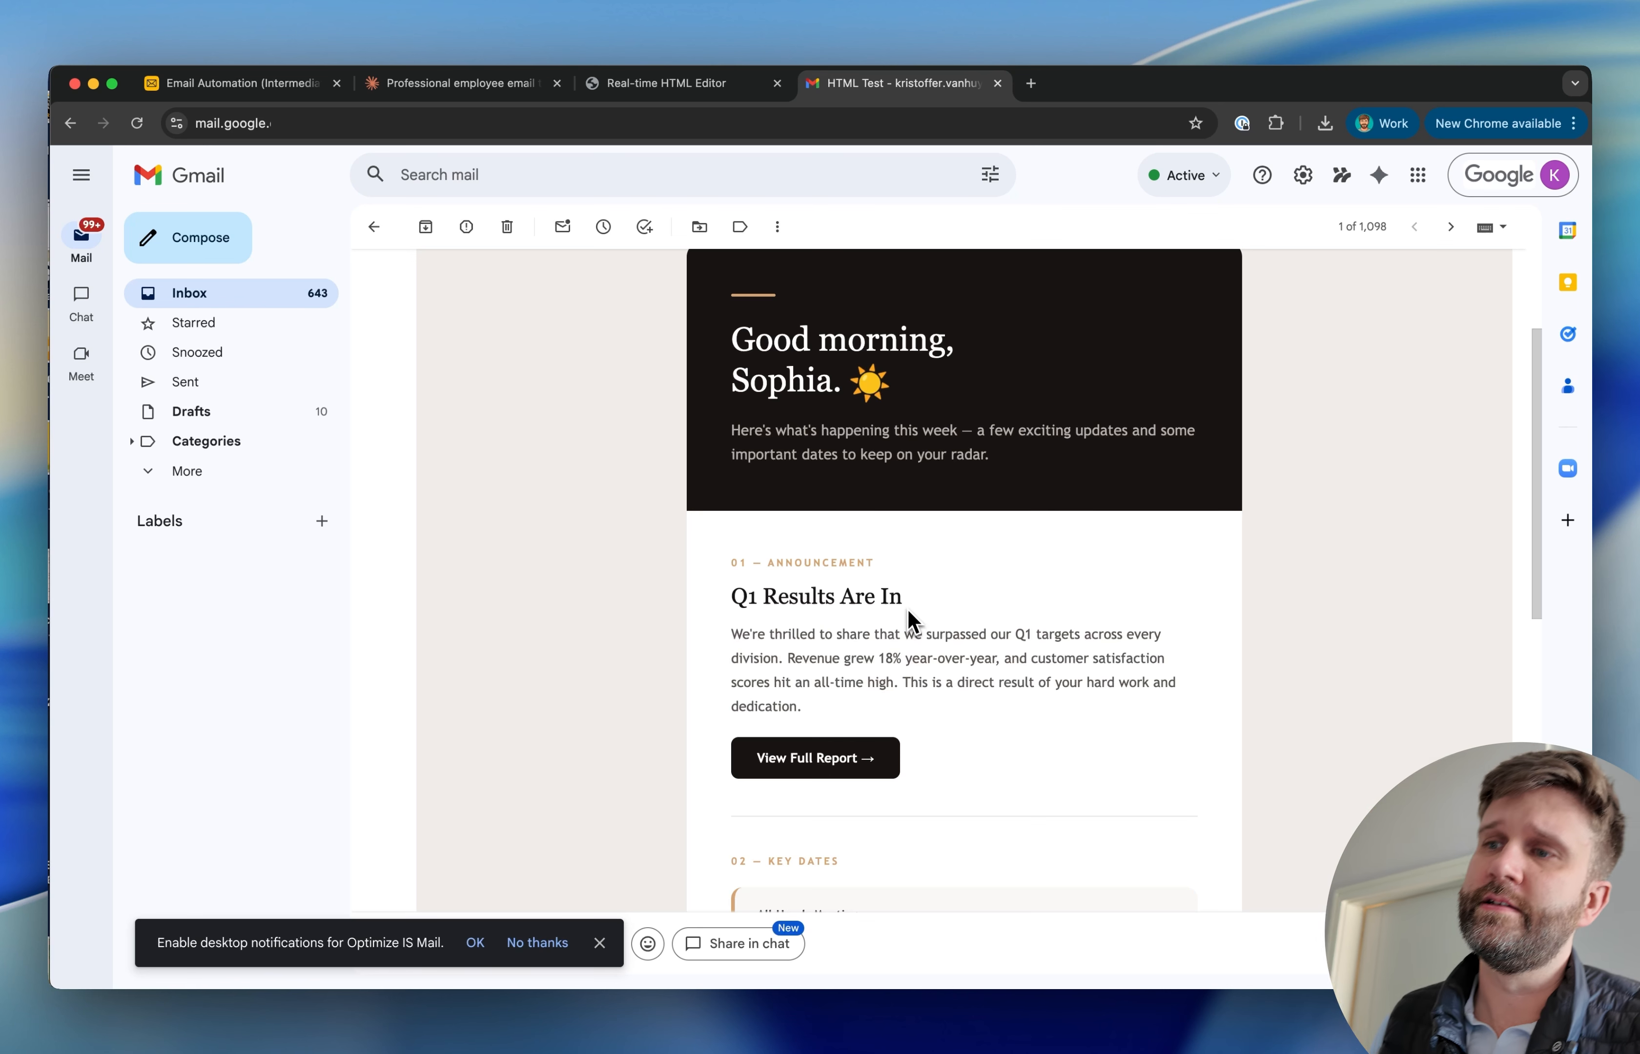
left_click_drag(898, 601, 725, 606)
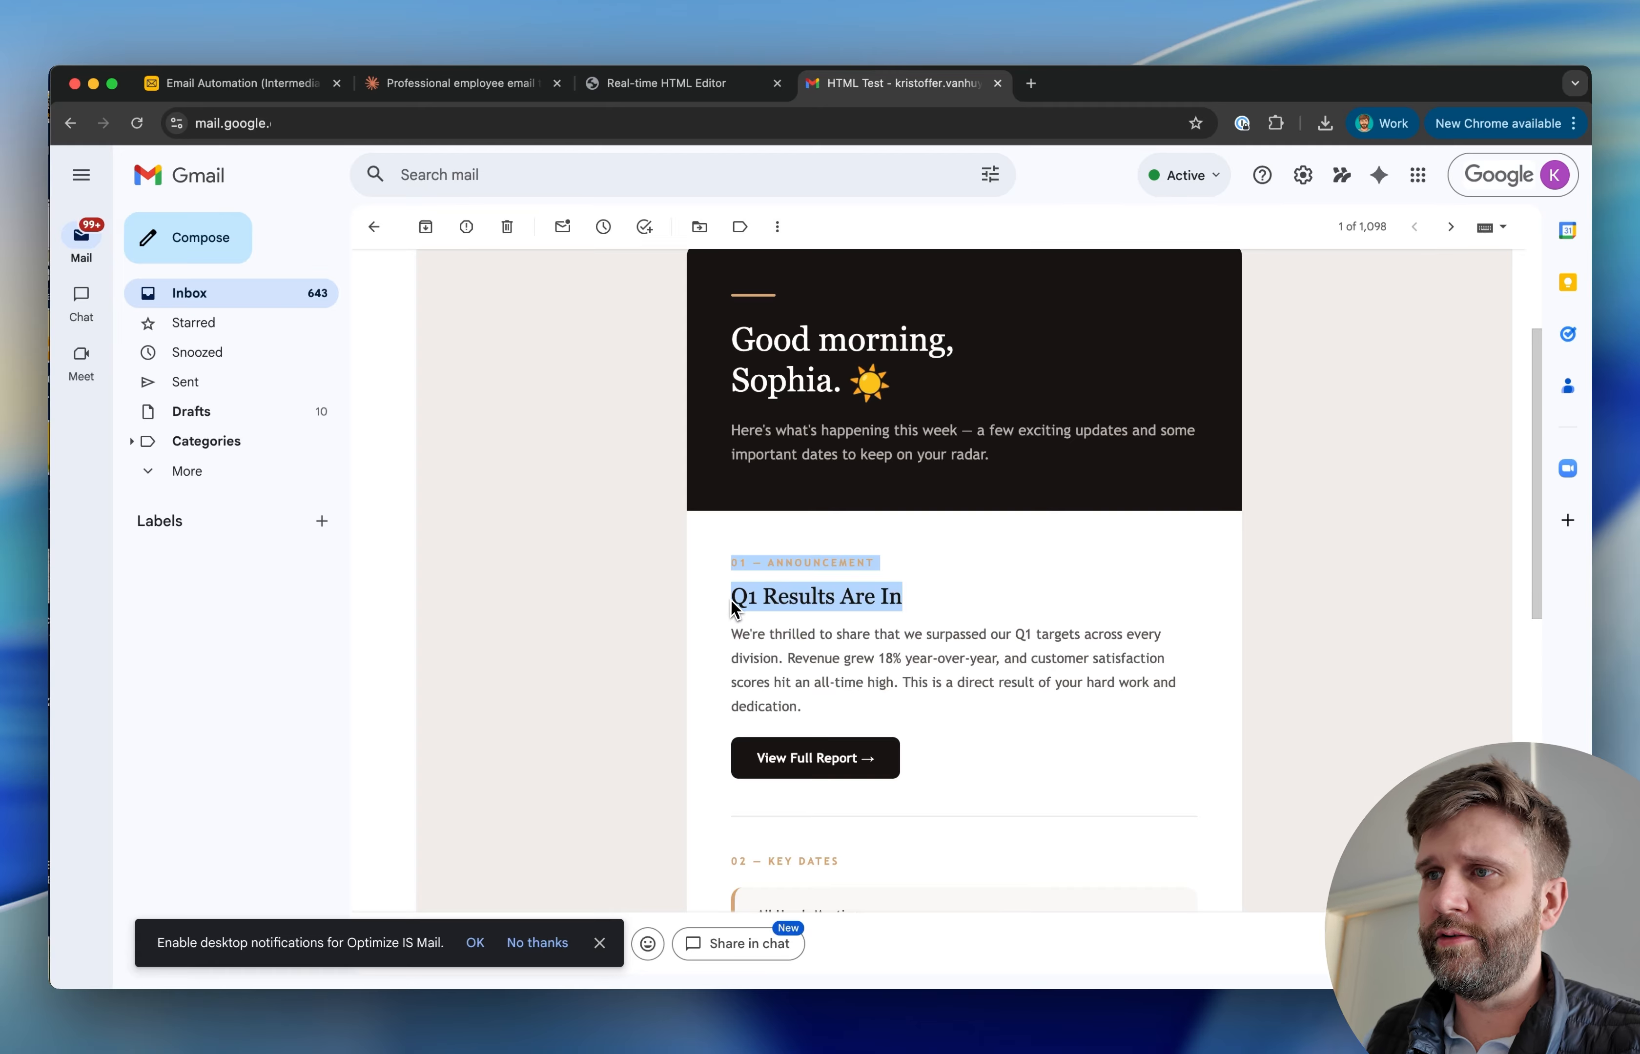
triple_click(850, 601)
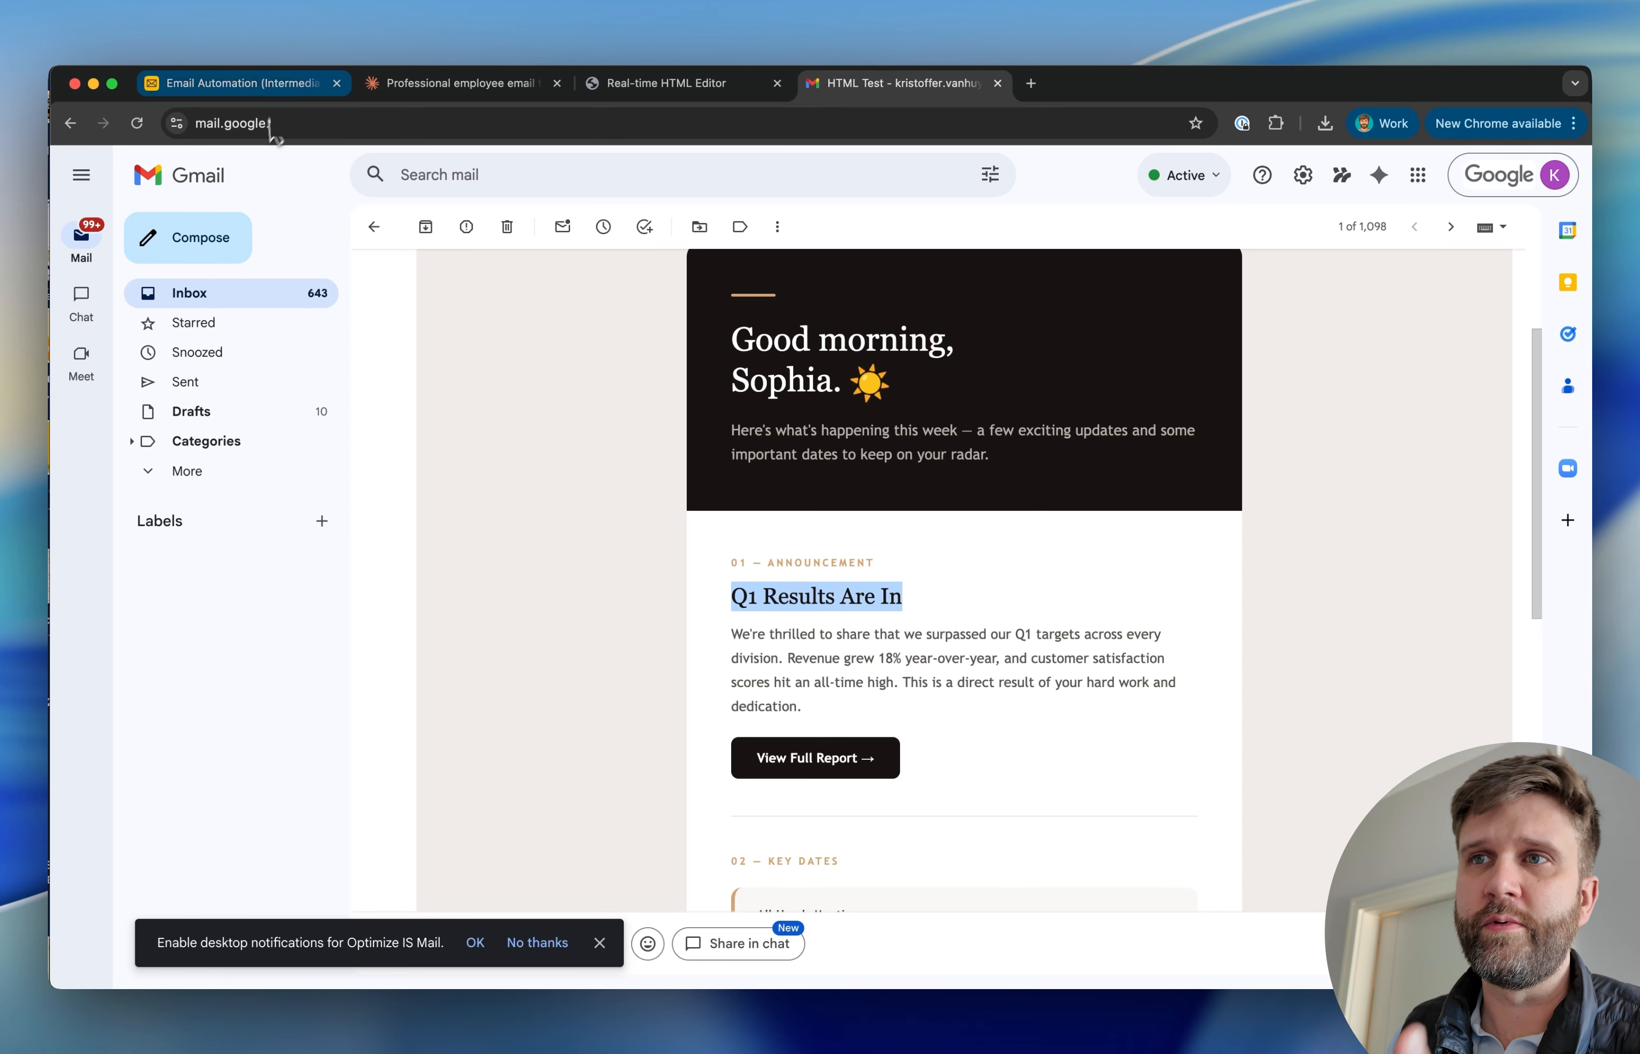
- Switch to Airtable and copy the HTML Test template's email body from the Email Templates table
left_click(297, 89)
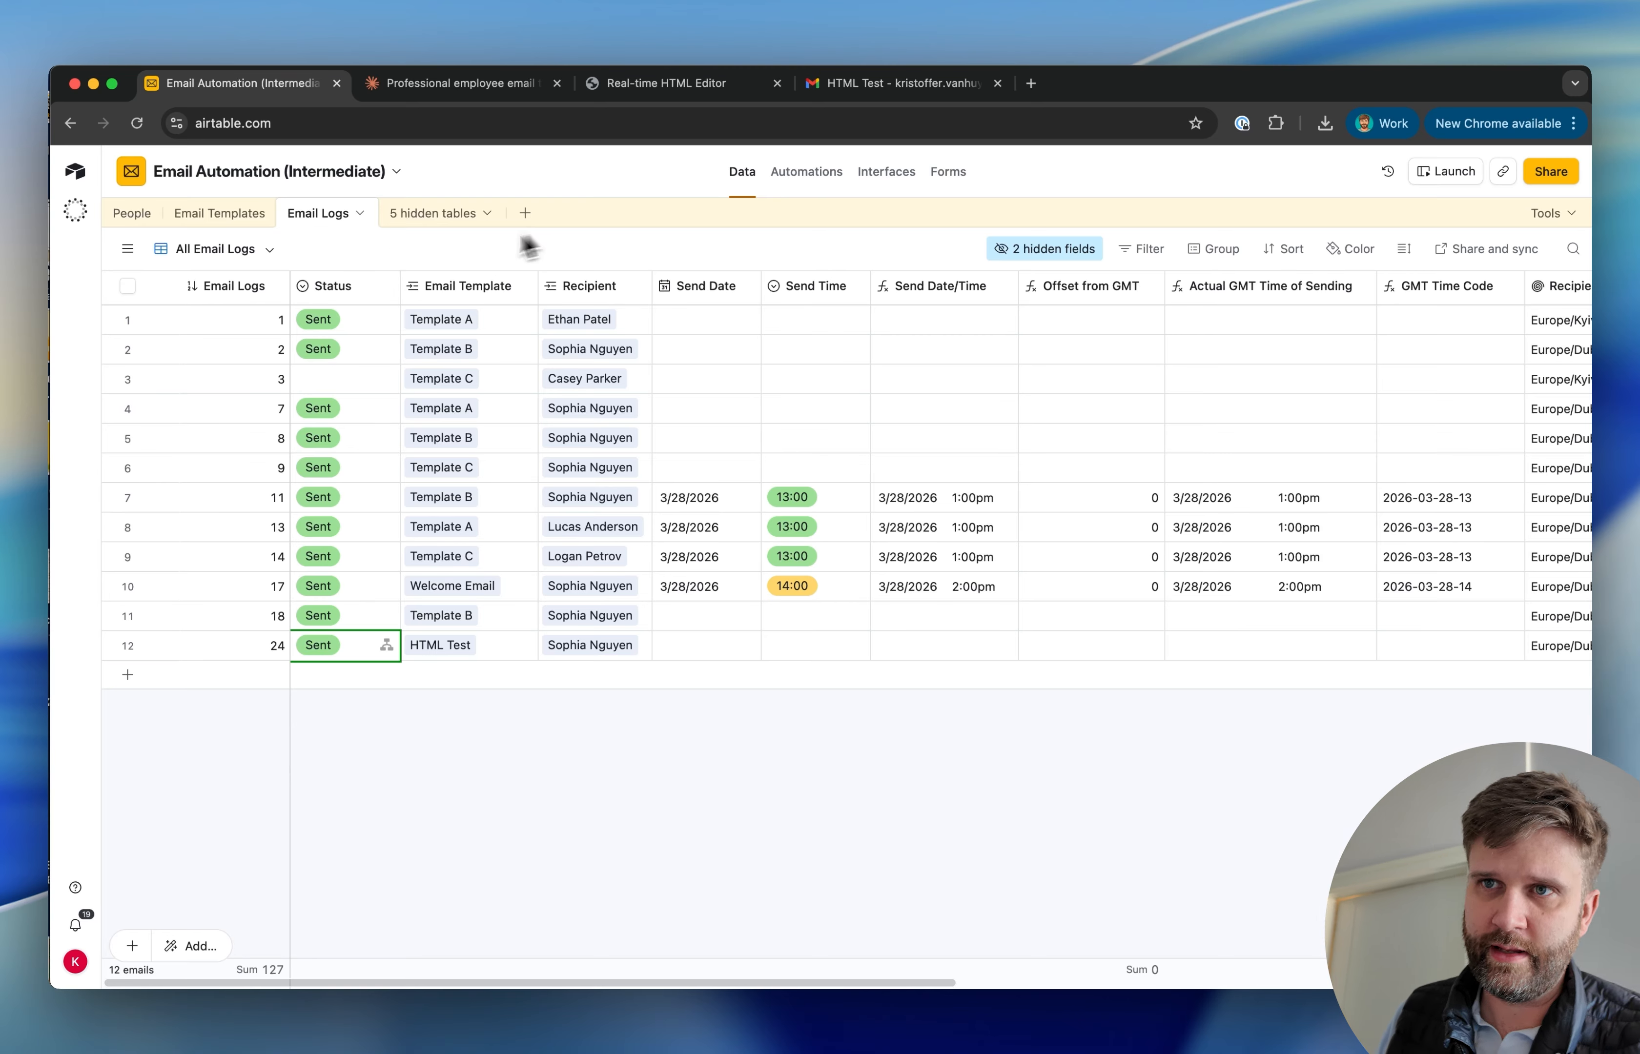
left_click(222, 217)
left_click(486, 477)
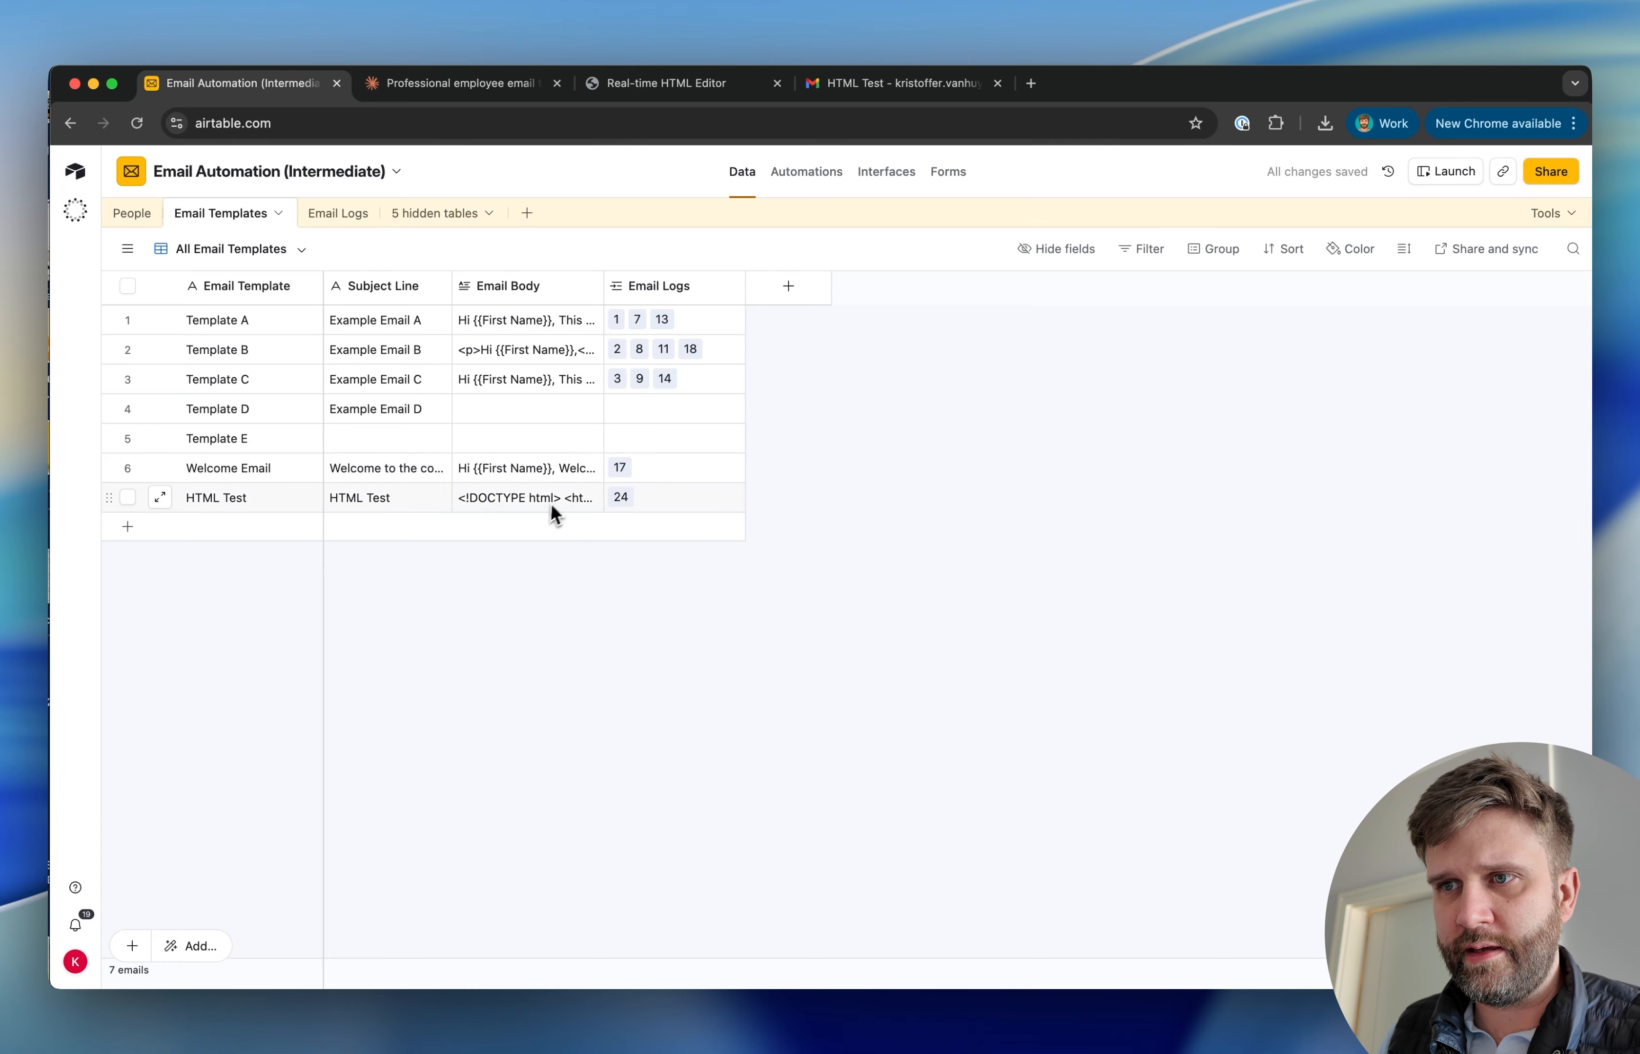
left_click(592, 497)
- Switch to the Real-time HTML Editor, reload it, replace its sample code with the copied email HTML and enlarge the preview area
key("super+3")
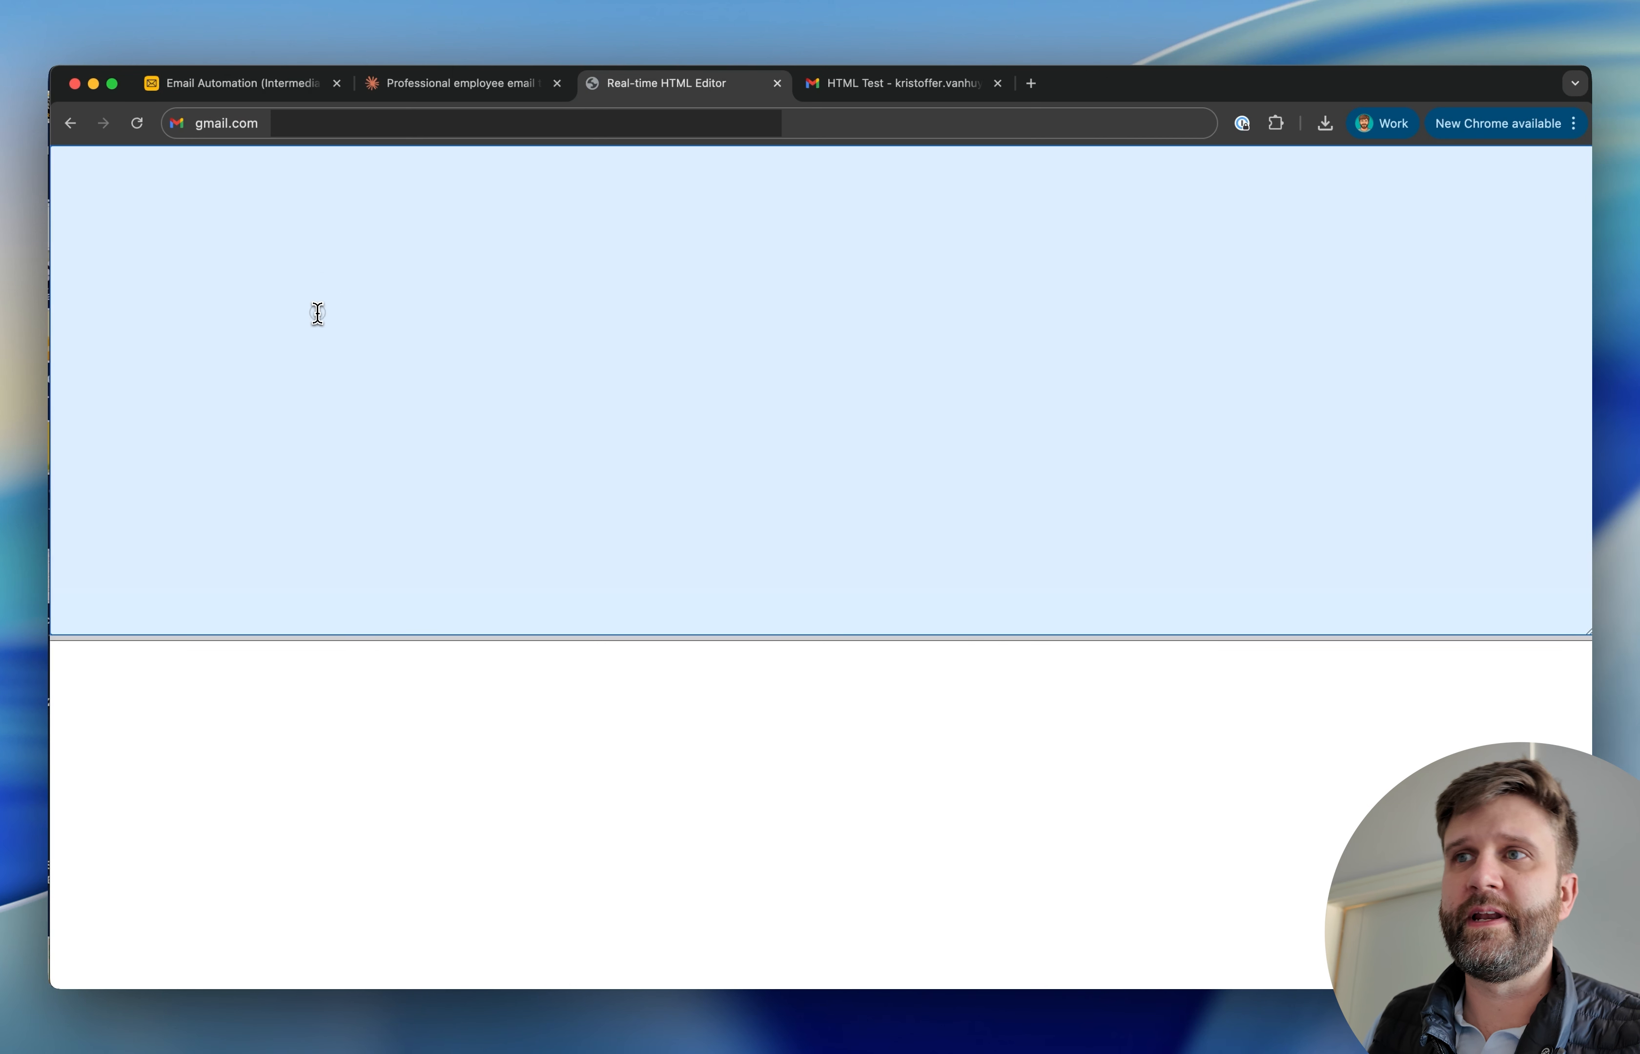
left_click(259, 127)
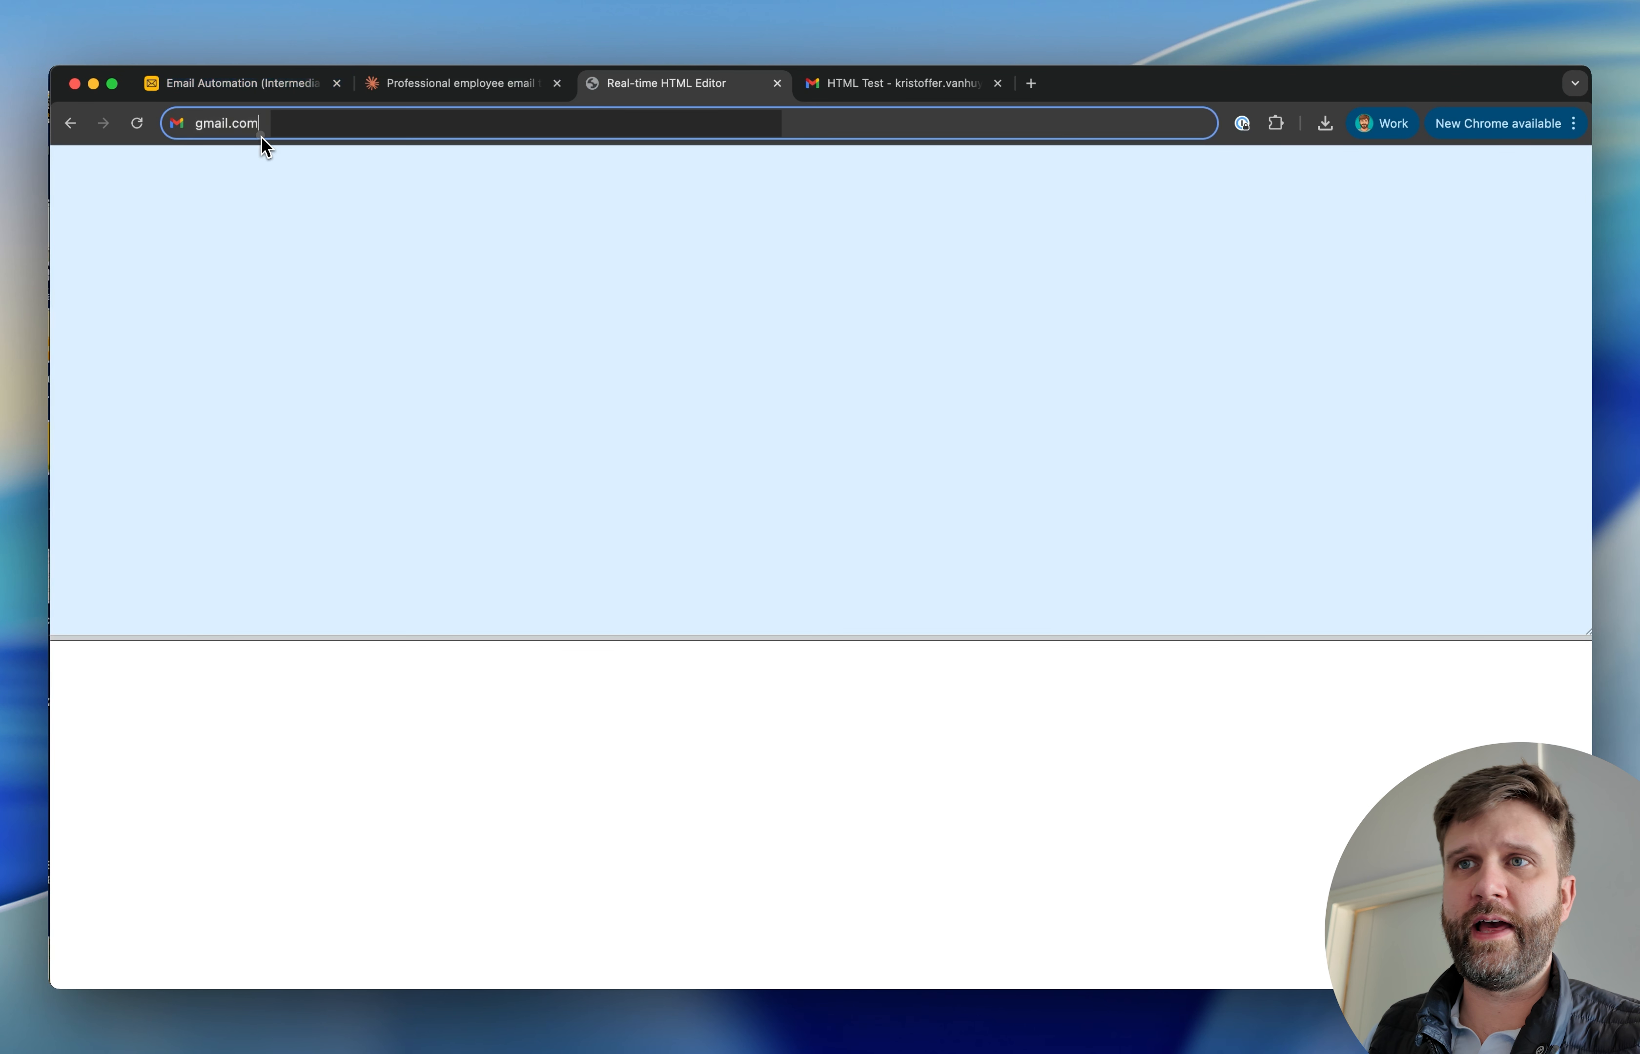
left_click(137, 122)
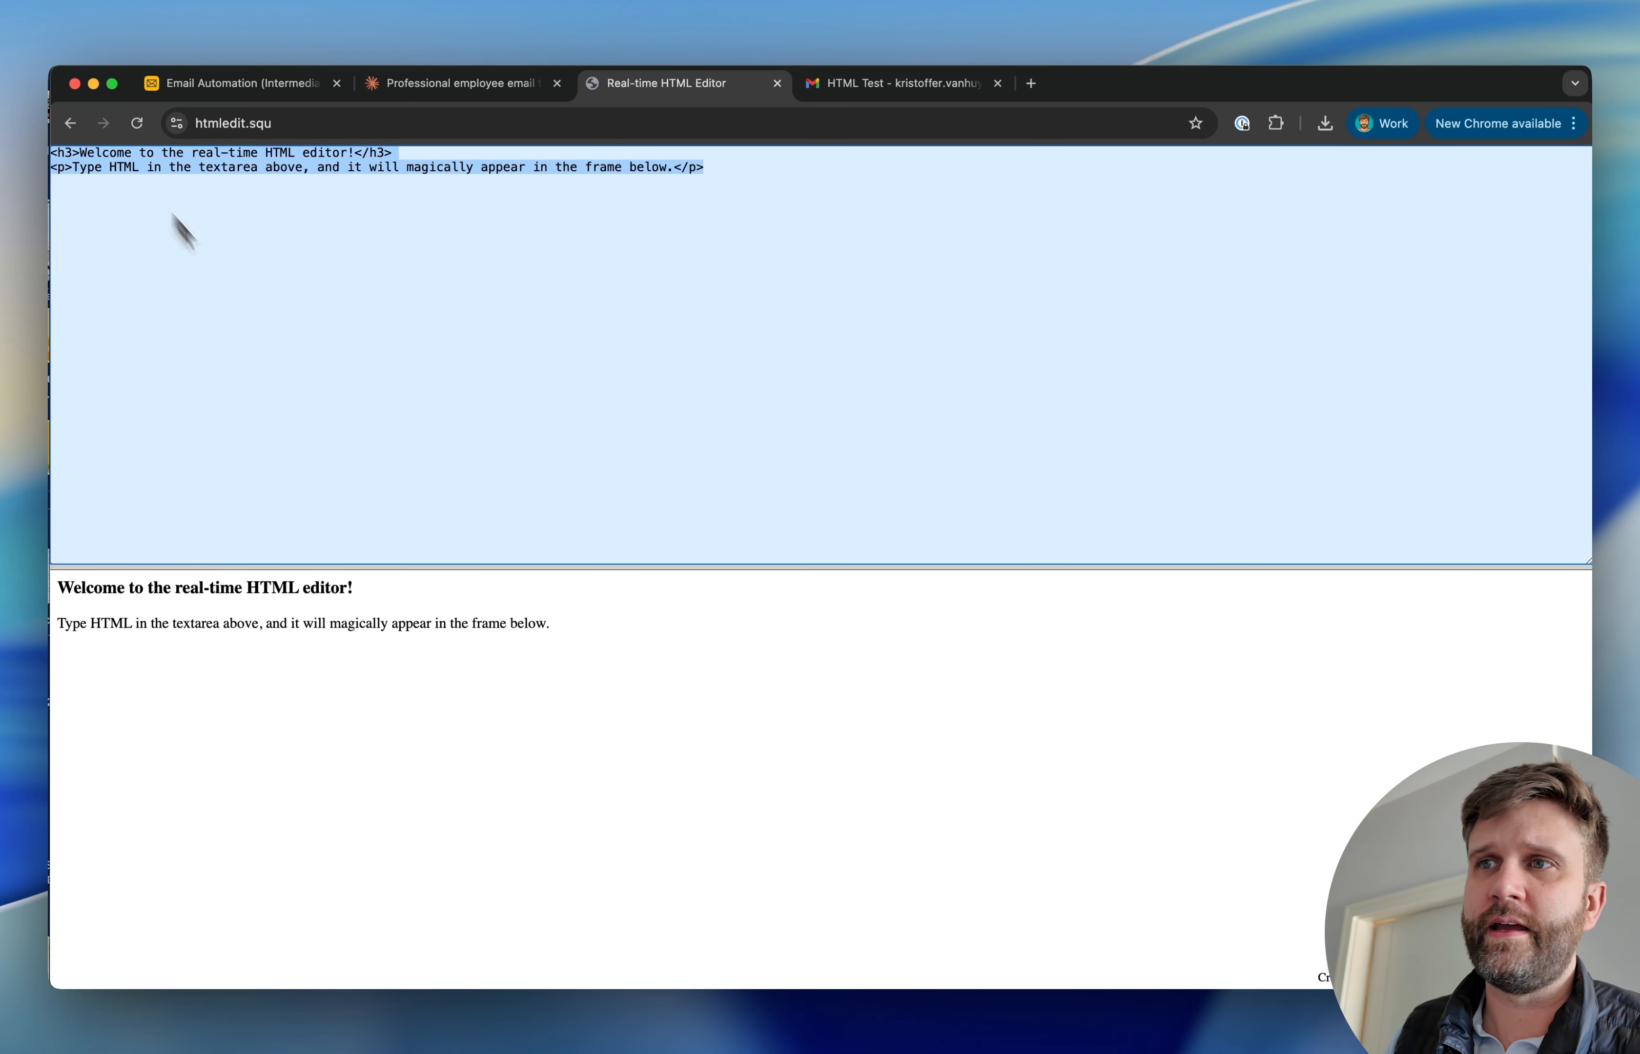
key("super+v")
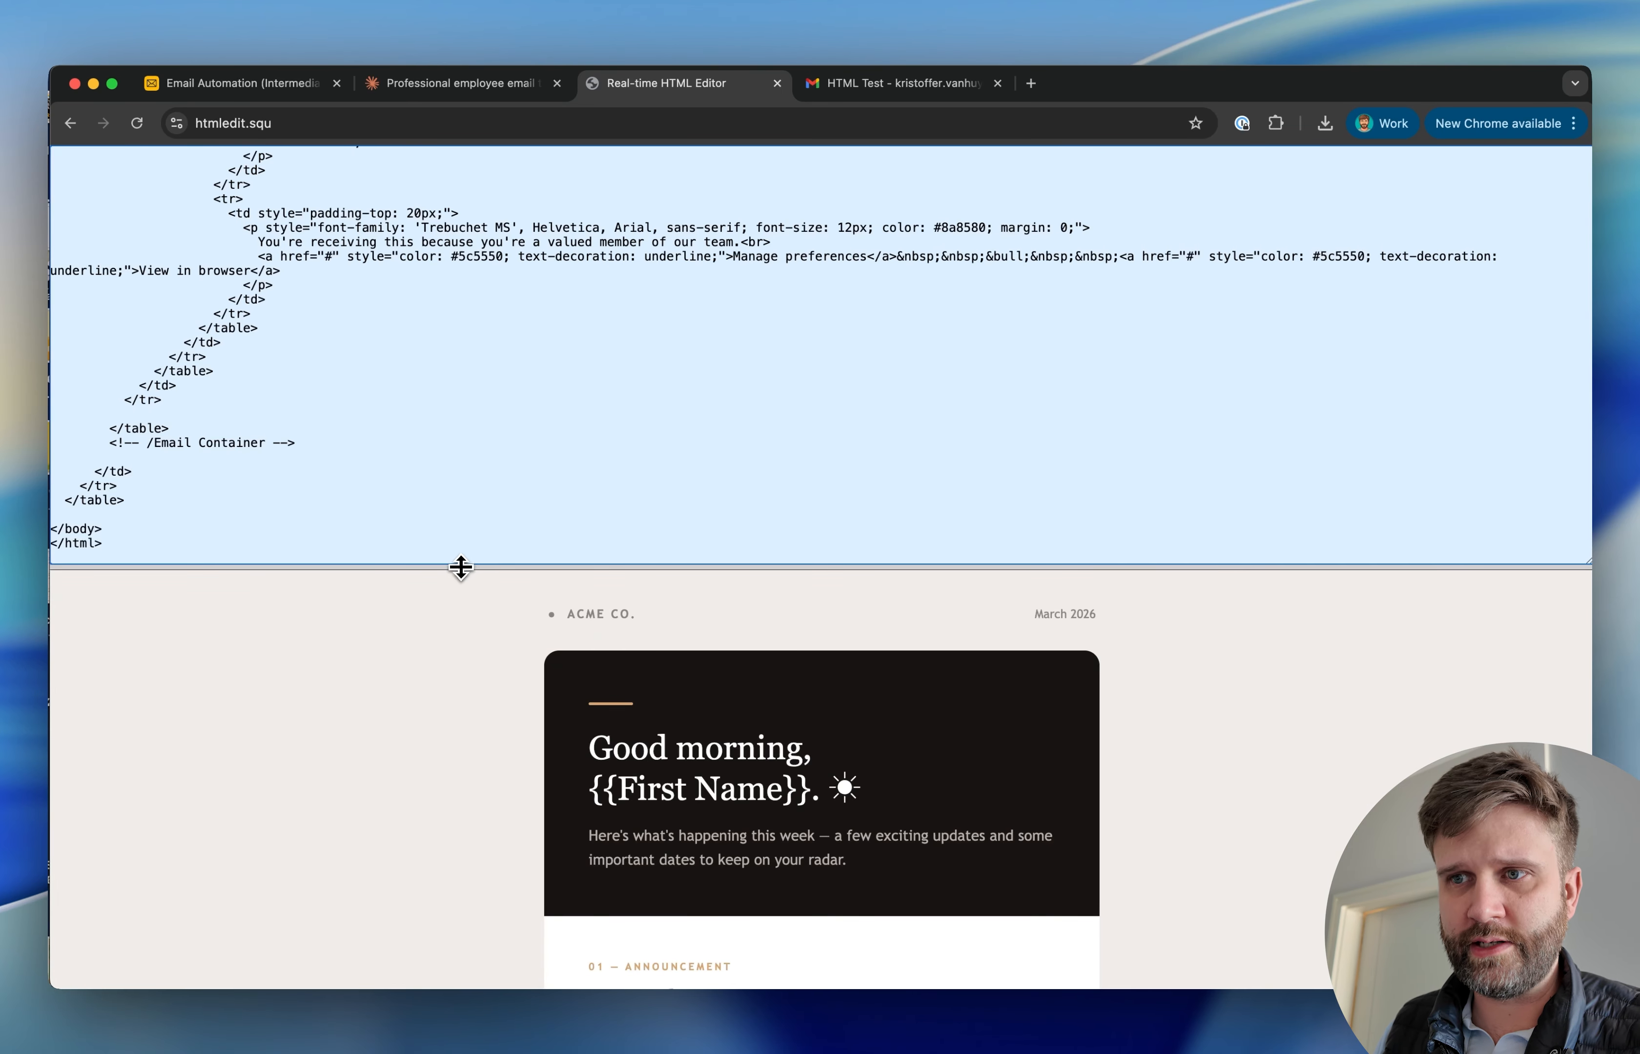
left_click_drag(457, 567, 446, 506)
scroll(478, 675, "down", 3)
scroll(478, 675, "up", 3)
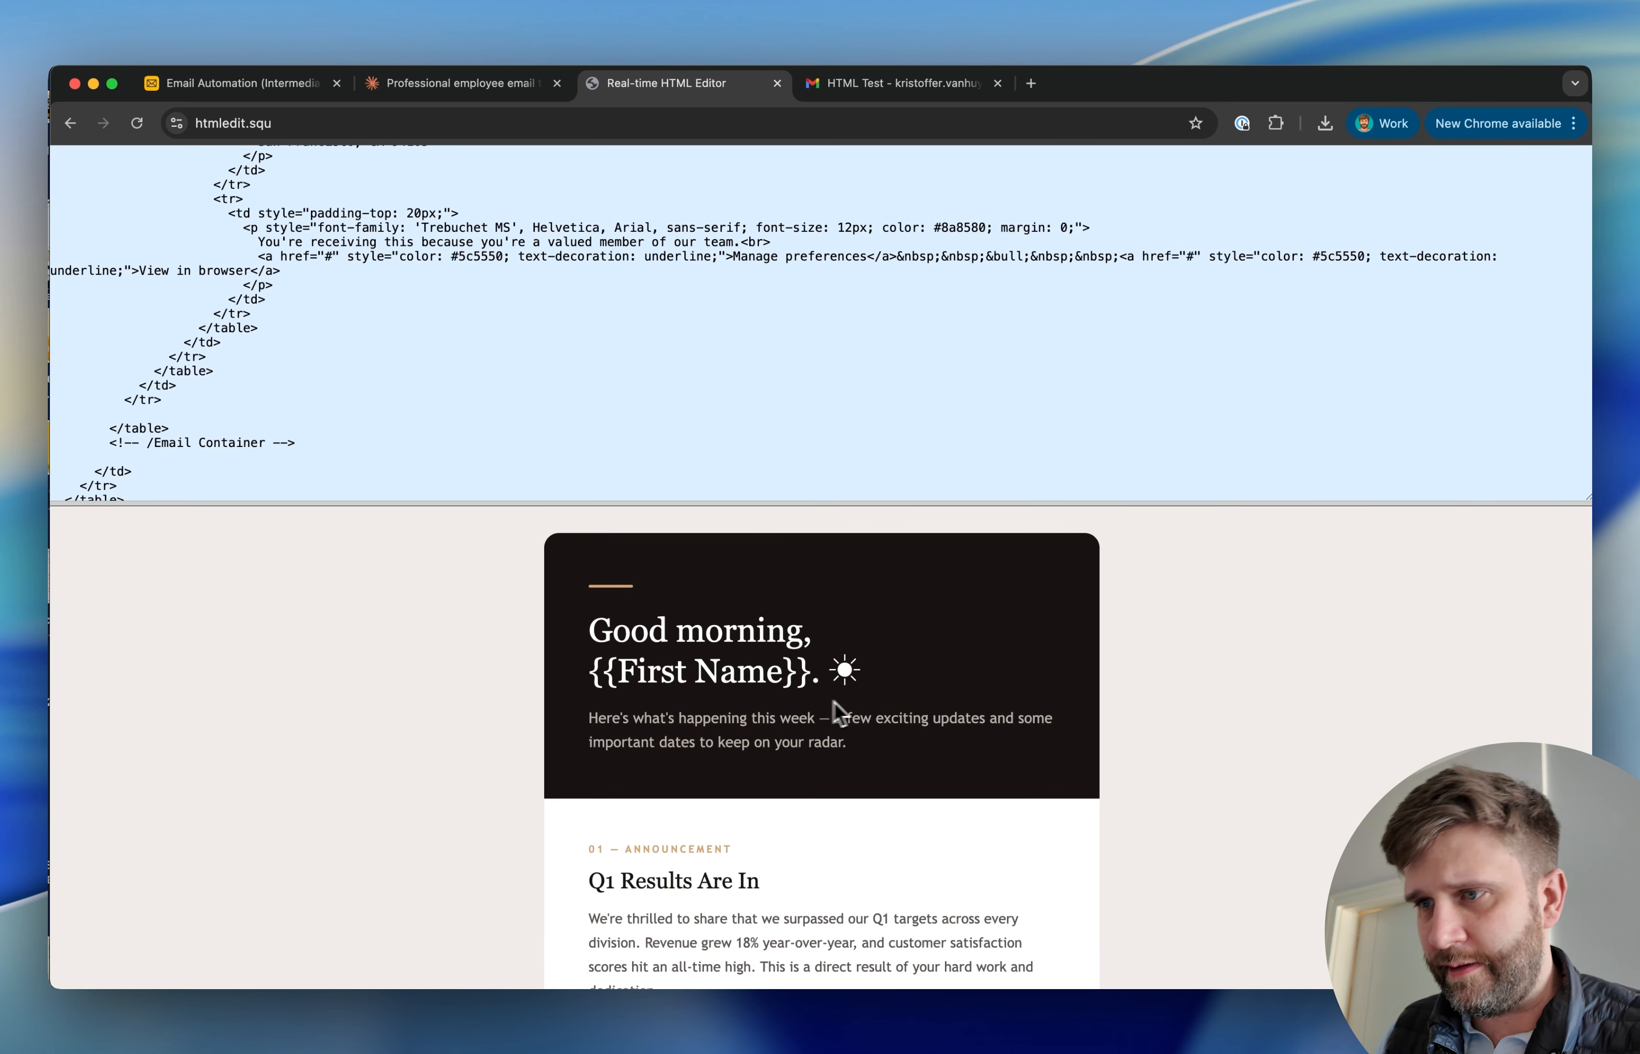
- Find the "Q1 Results Are In" section title in the HTML source and replace it with "Your New Office Awaits!"
scroll(596, 710, "down", 3)
triple_click(594, 710)
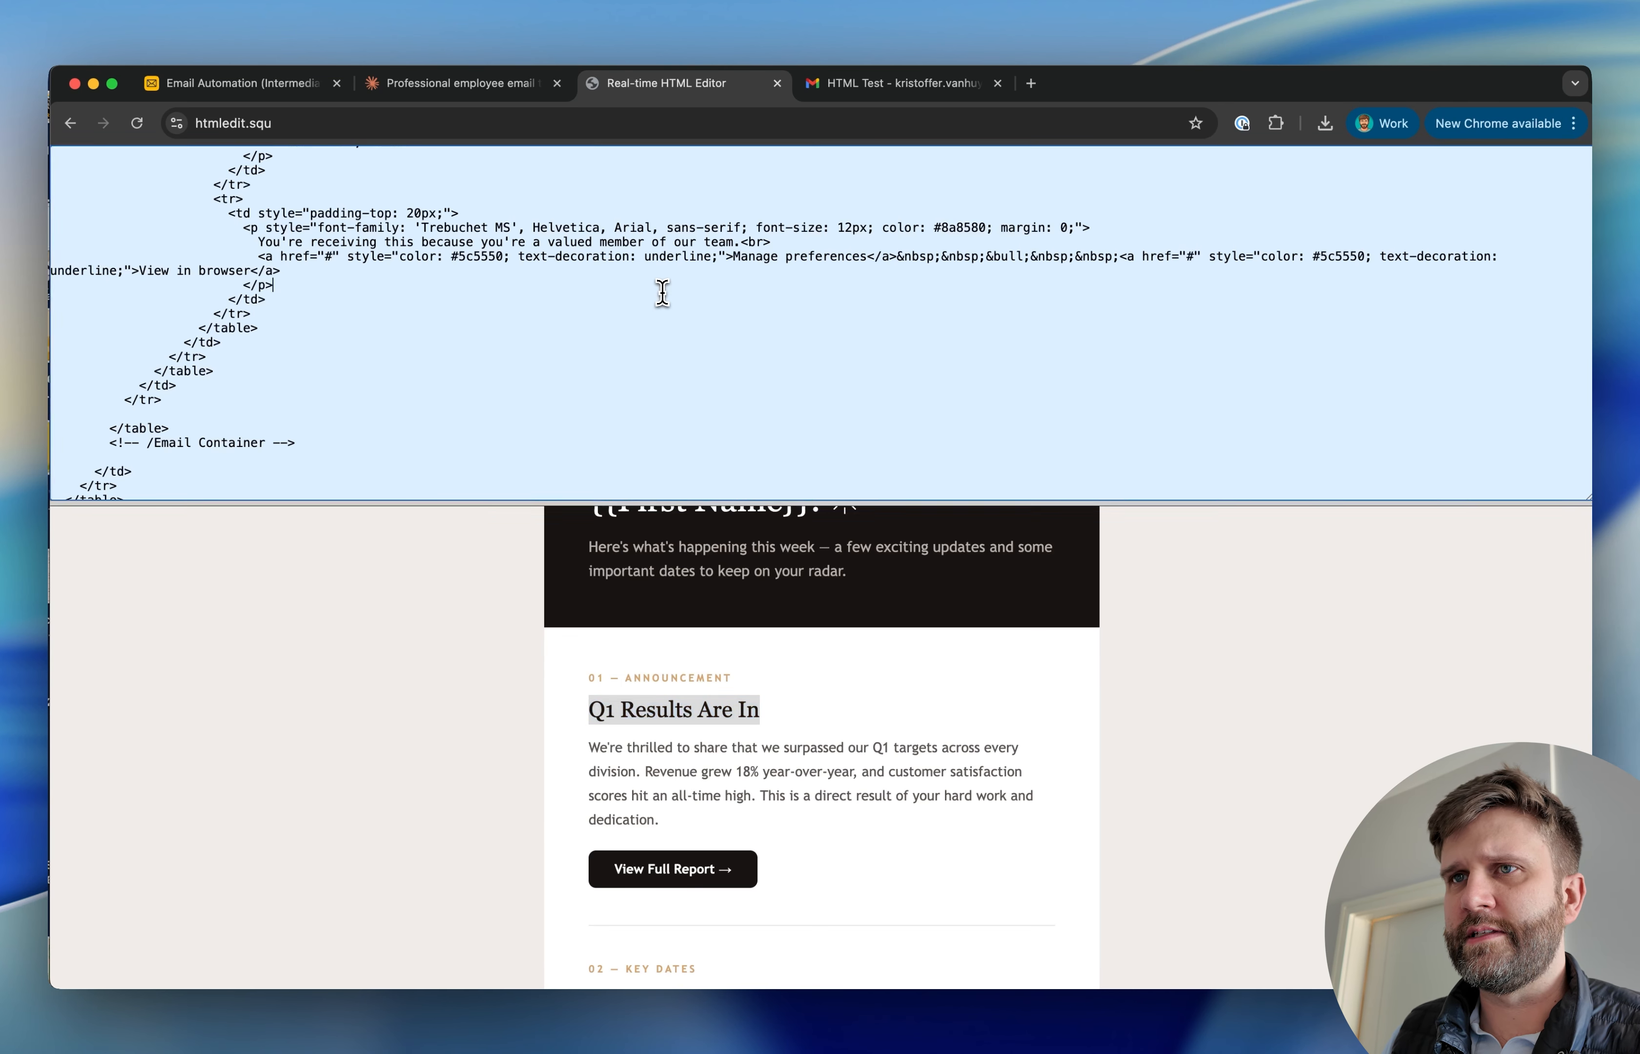
key("super+f")
left_click(1127, 165)
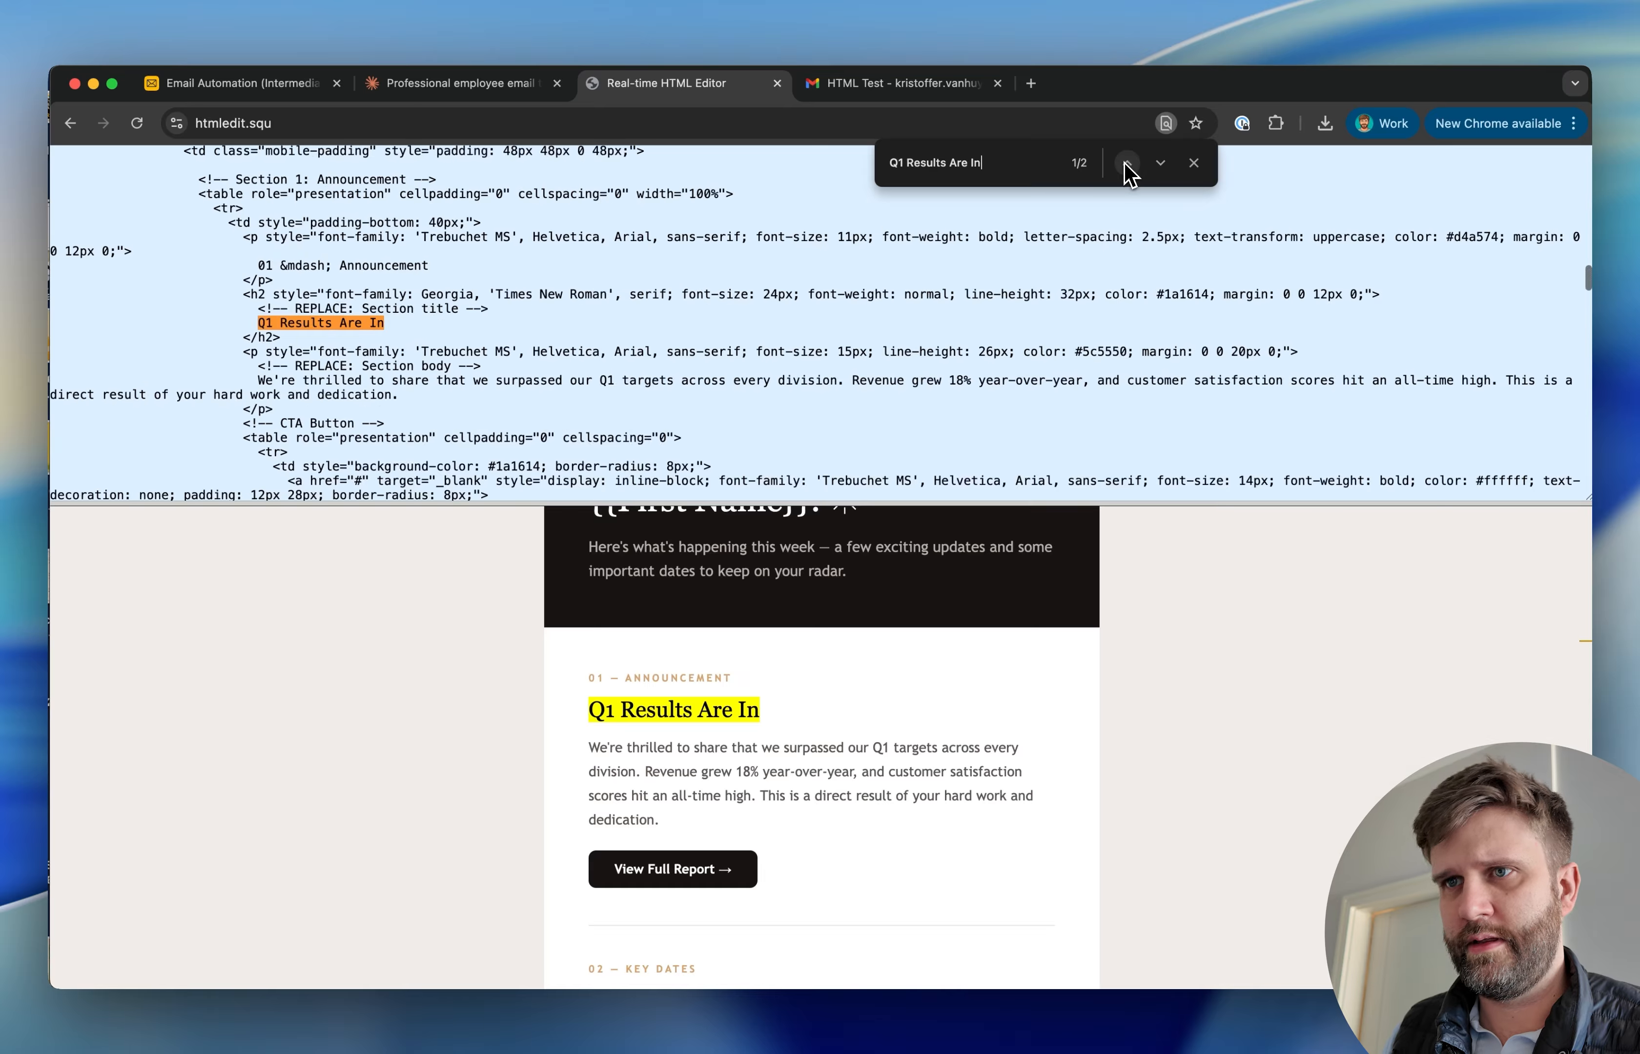
left_click_drag(398, 324, 262, 324)
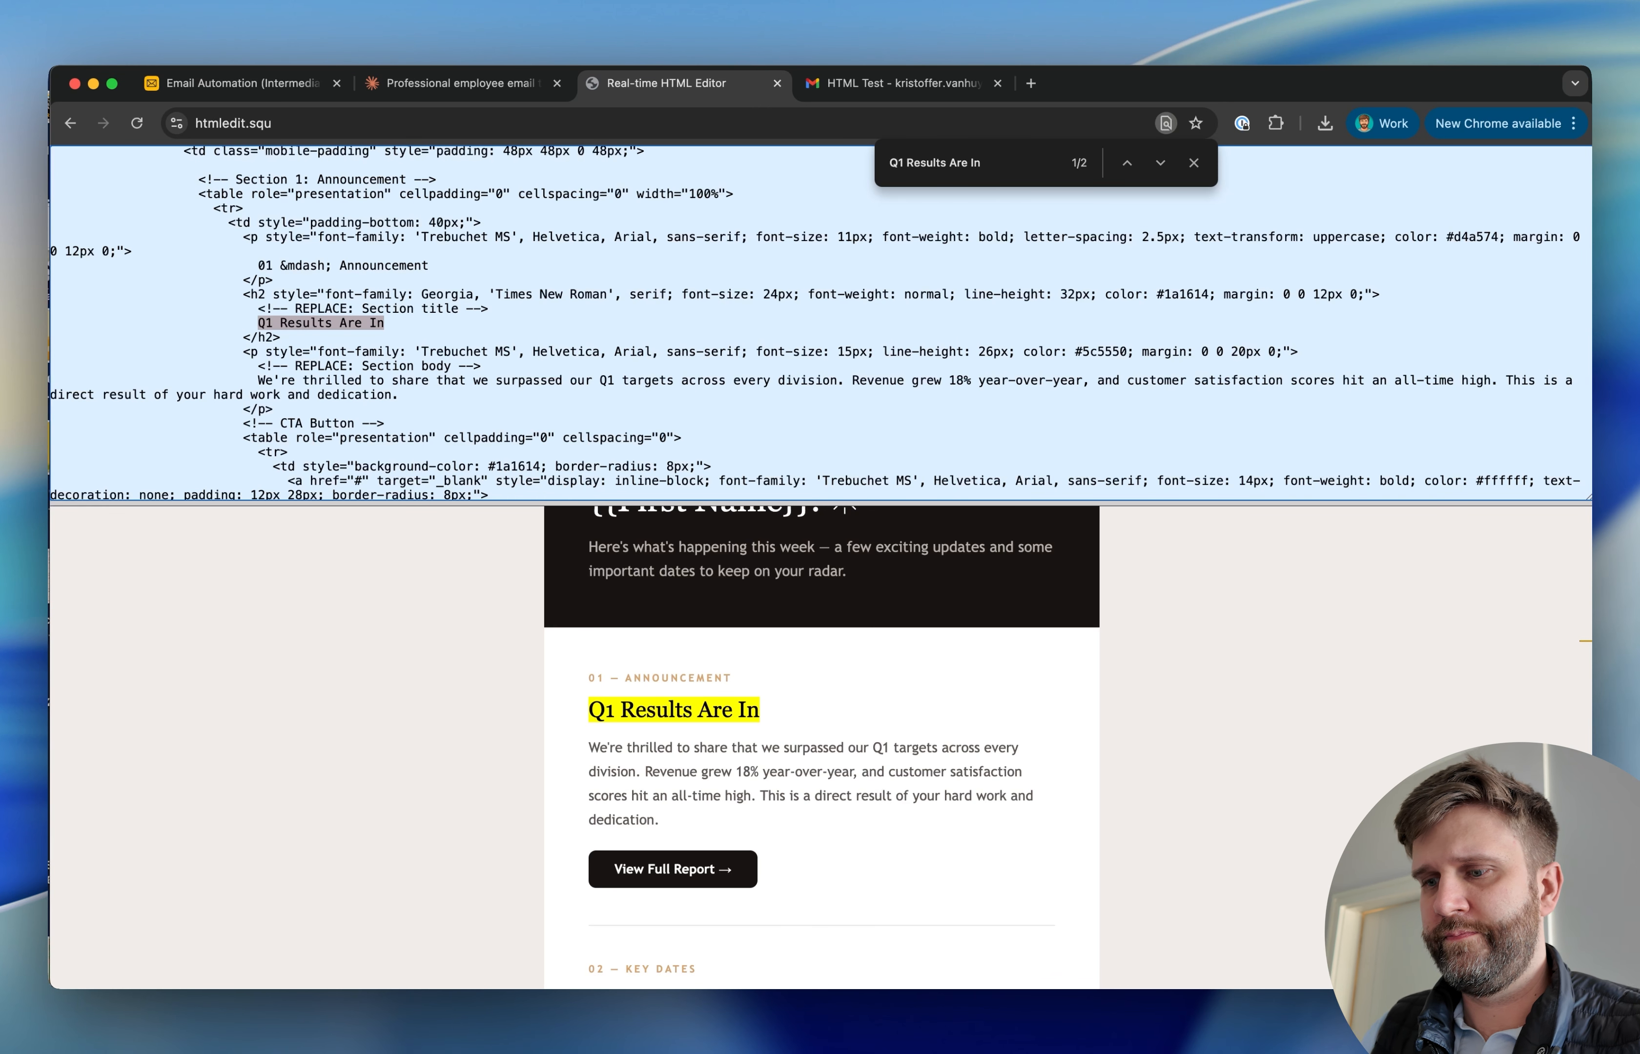
type("Your New Office")
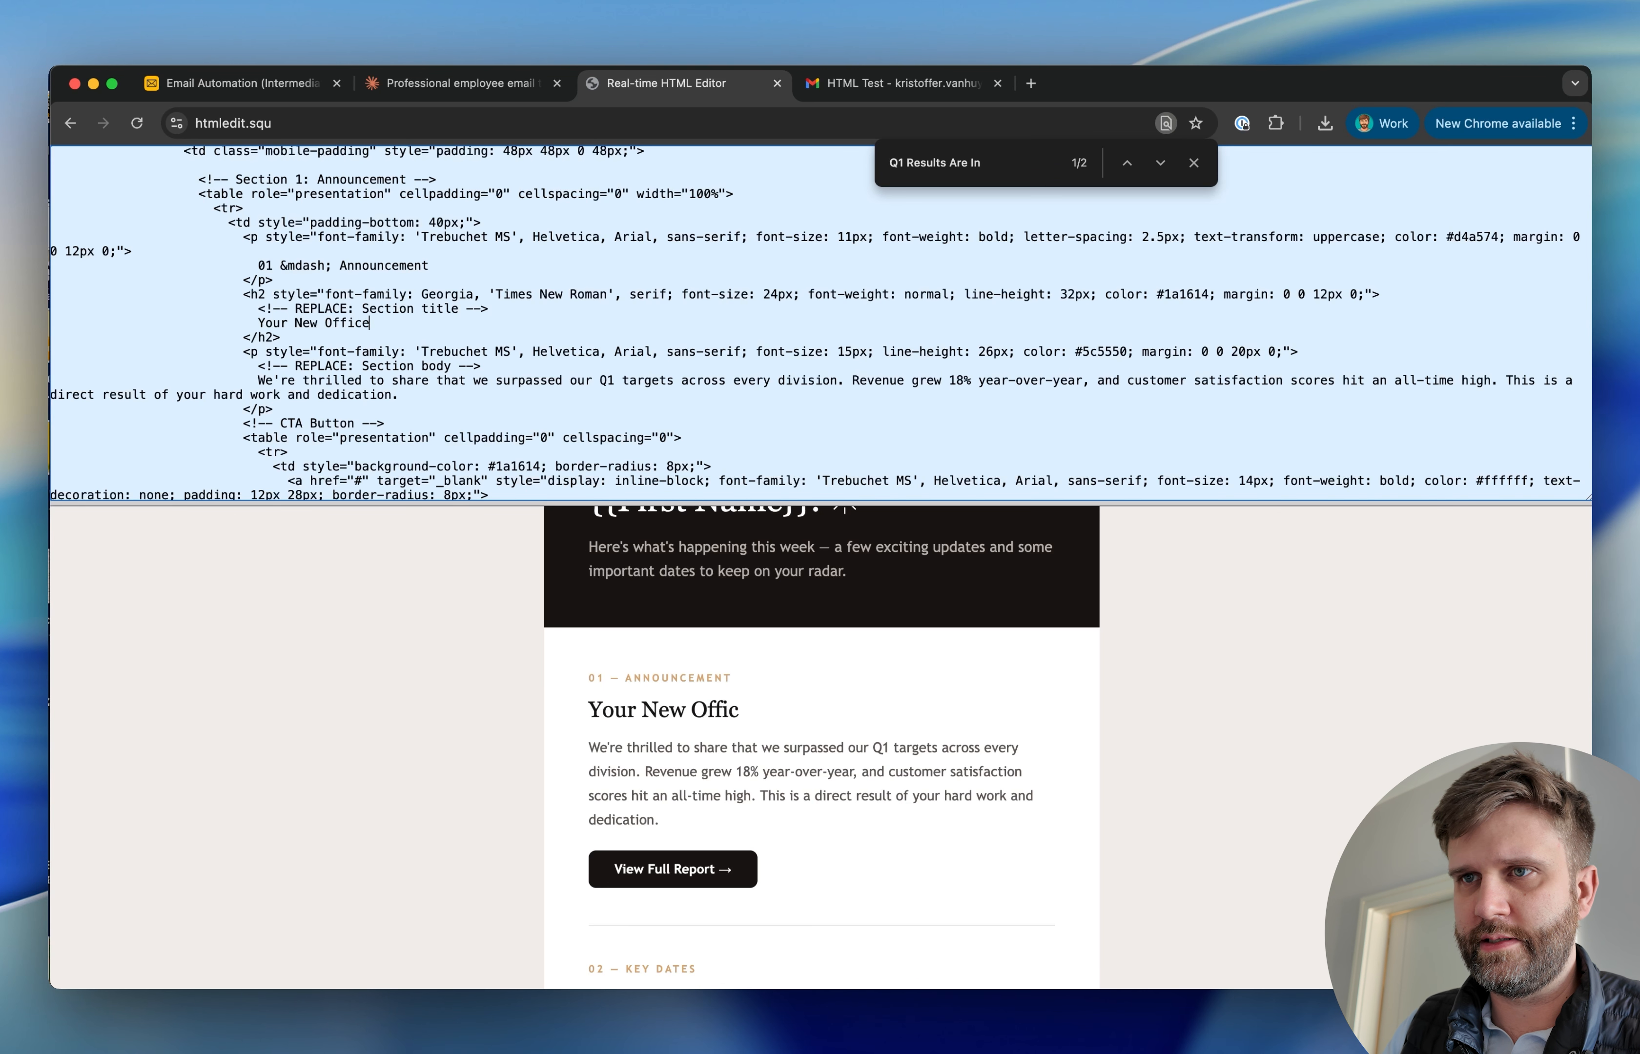
type(" AwaitsA")
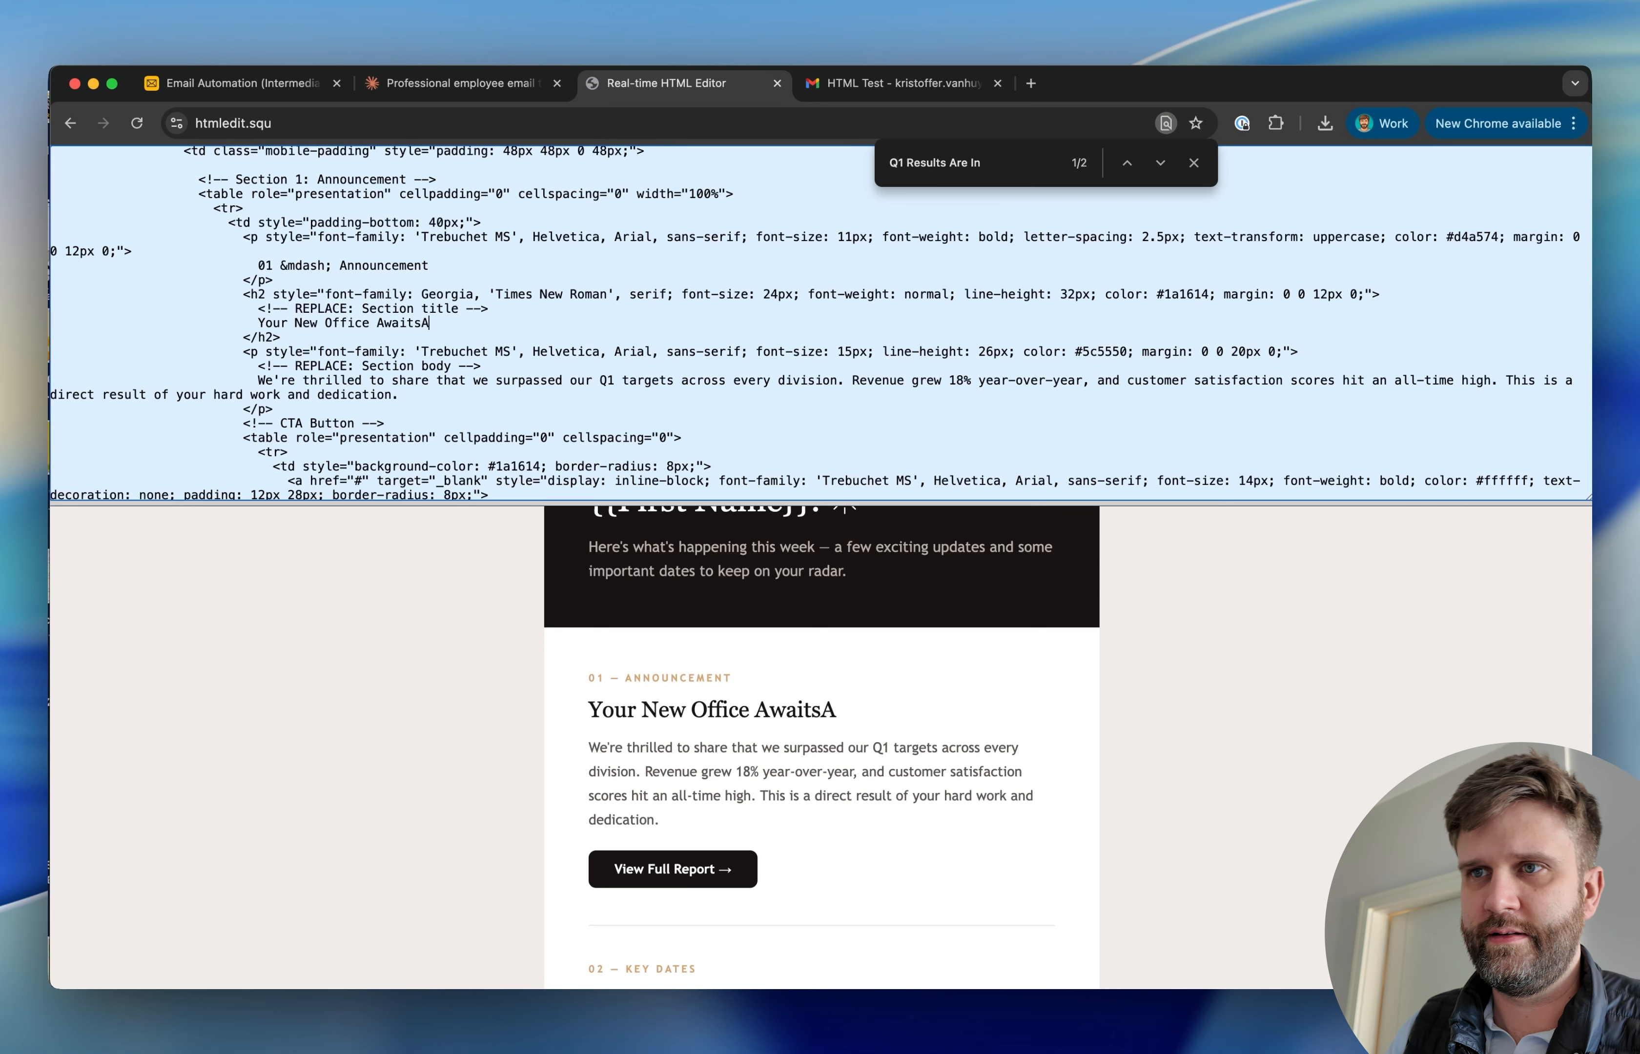
key("BackSpace")
type("!")
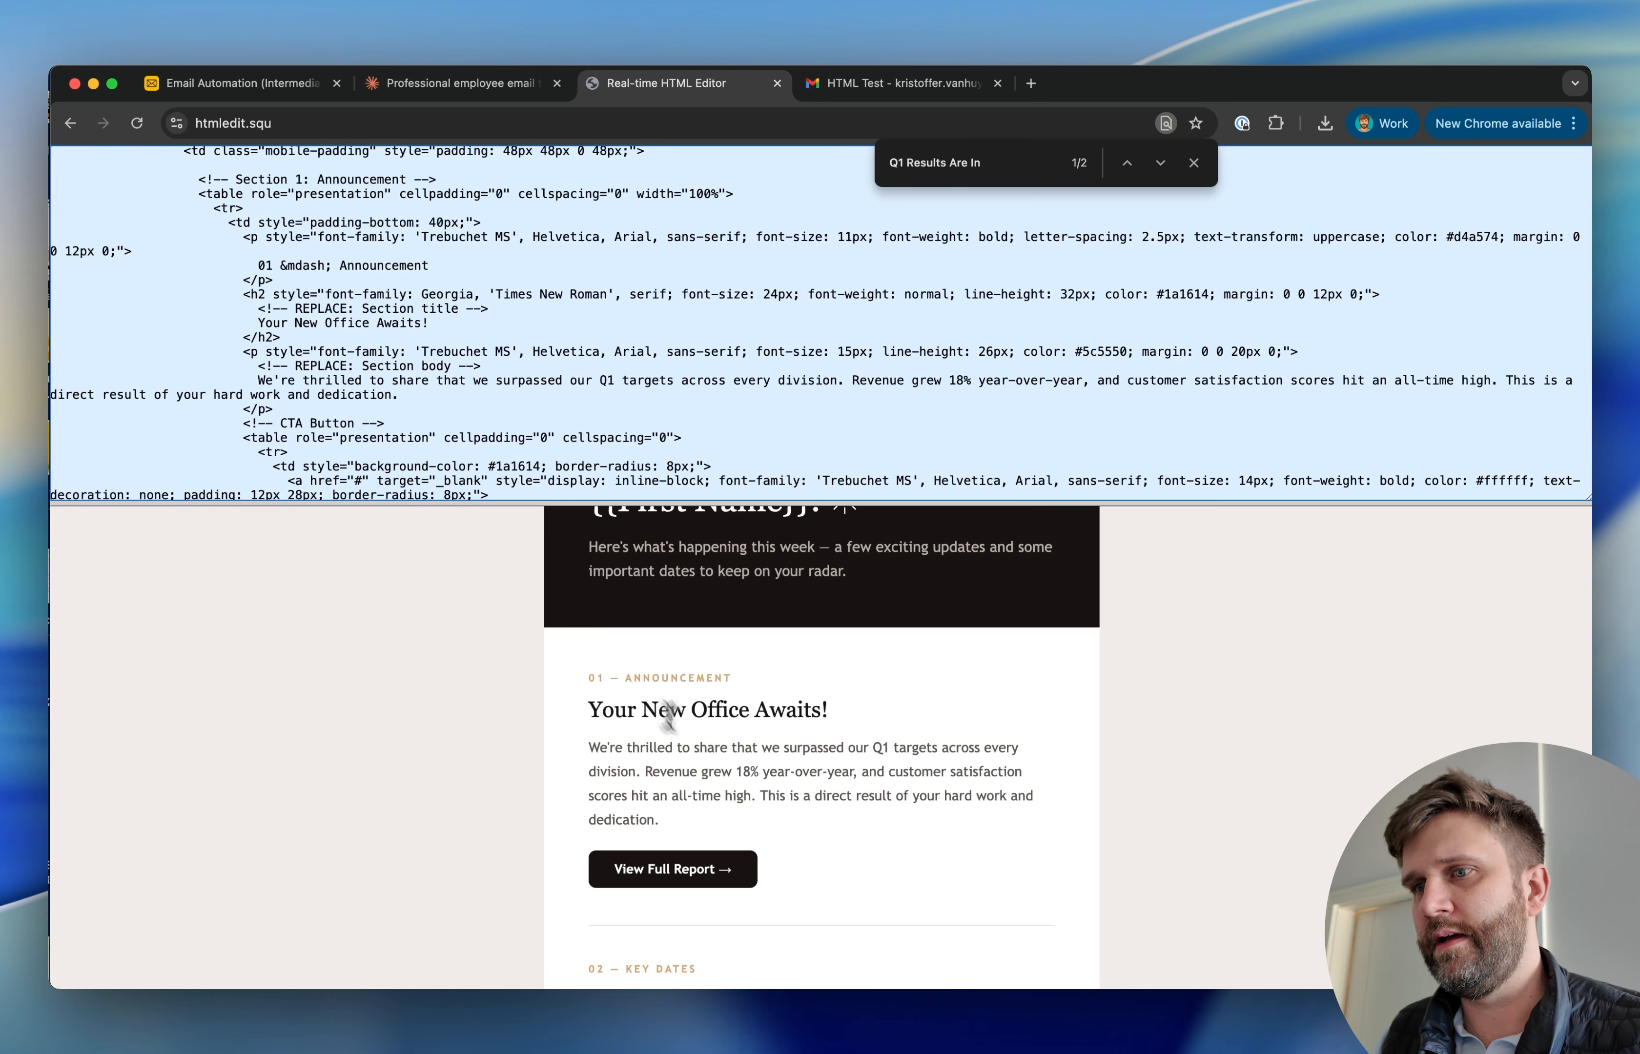
- Find the section body starting "We're thrilled to" in the source, replace it with the placeholder {{Office Info}}, and close the search
left_click_drag(689, 749, 589, 749)
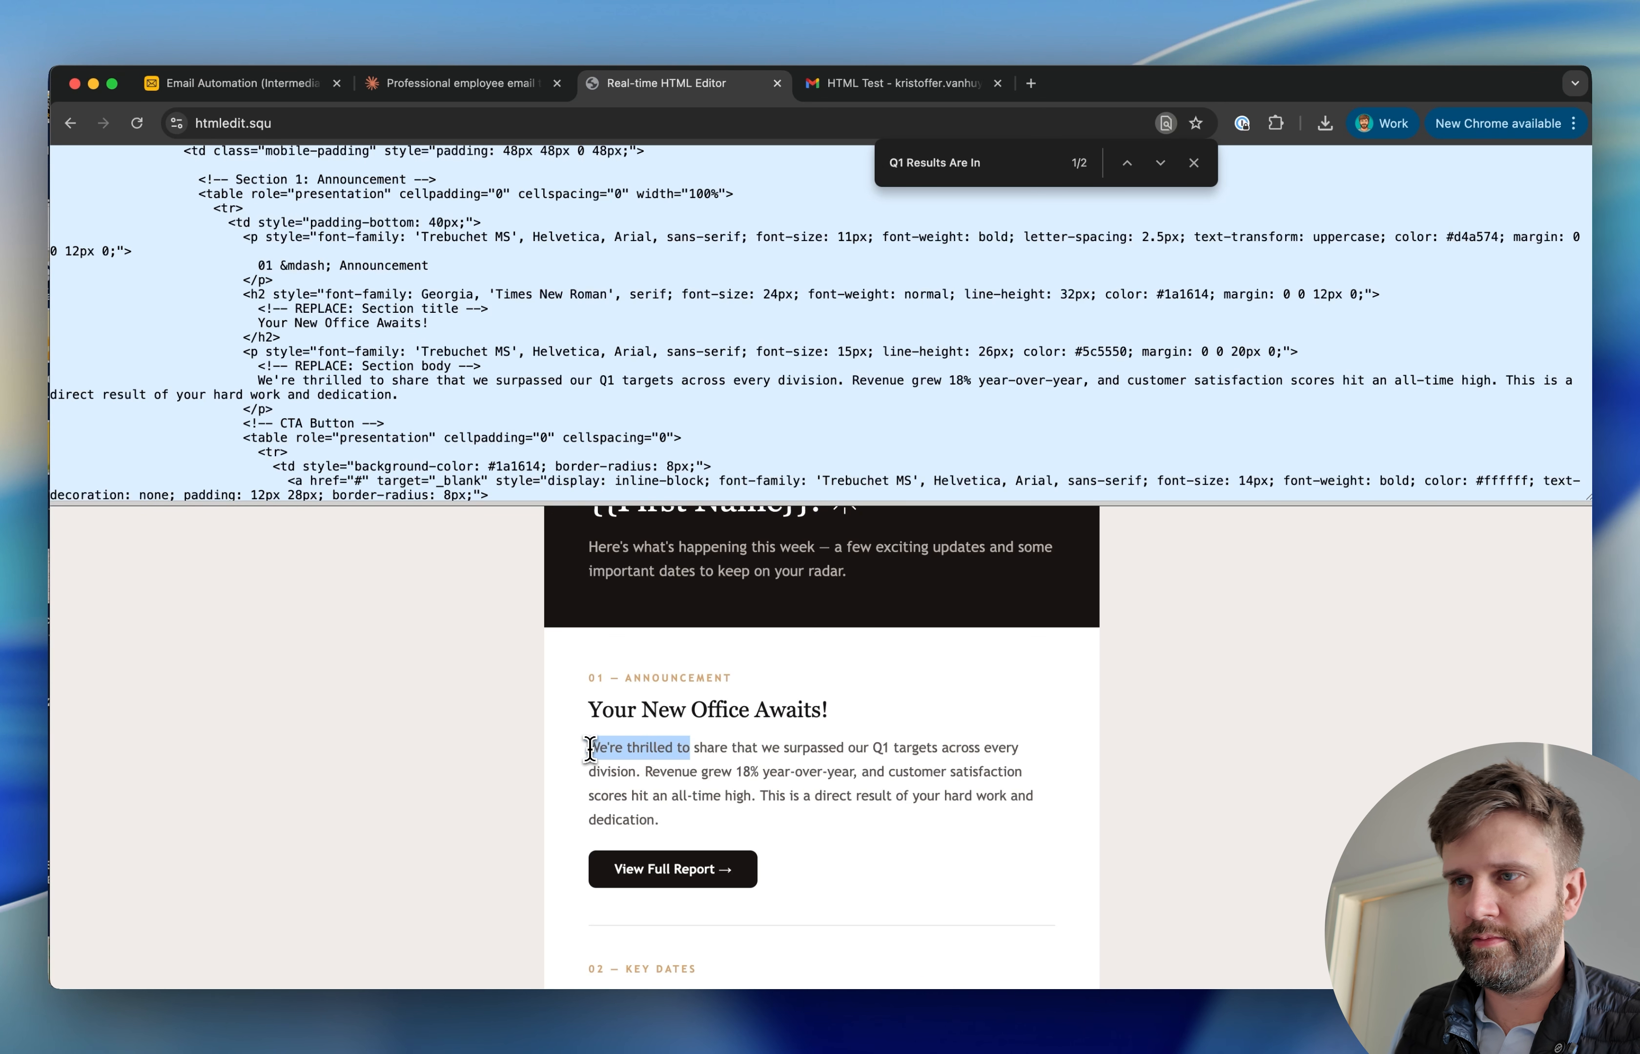
key("super+c")
left_click(965, 163)
key("super+a")
key("super+v")
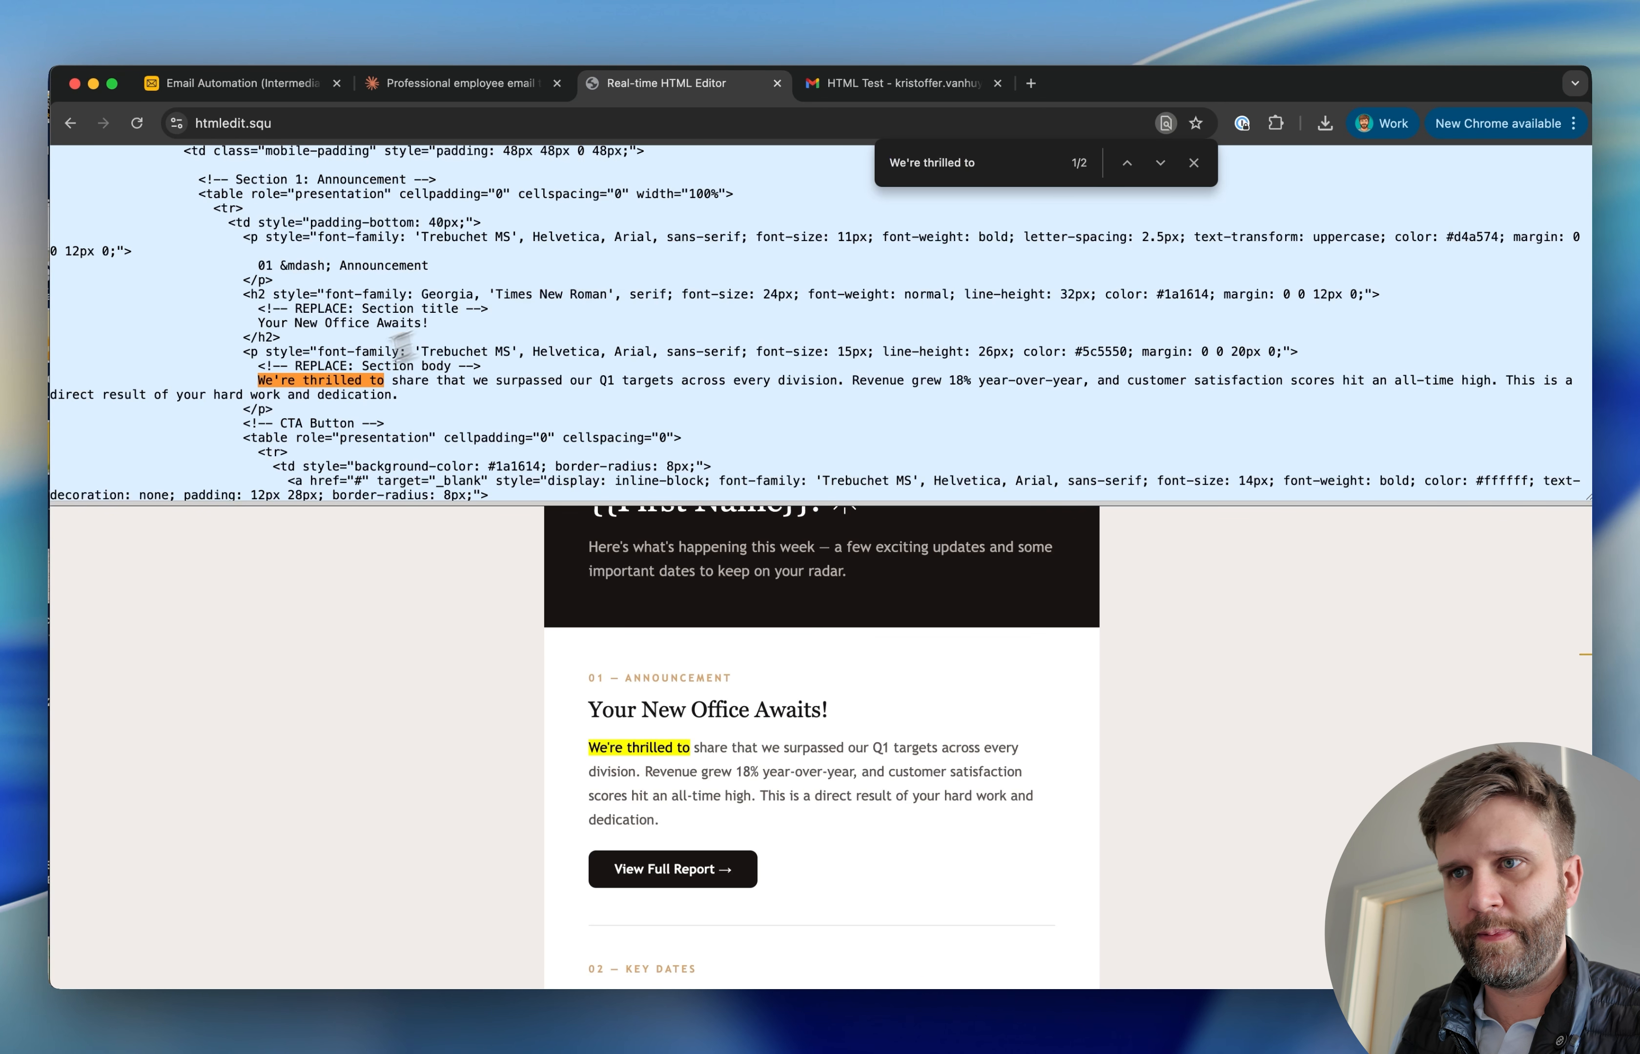
scroll(376, 420, "down", 1)
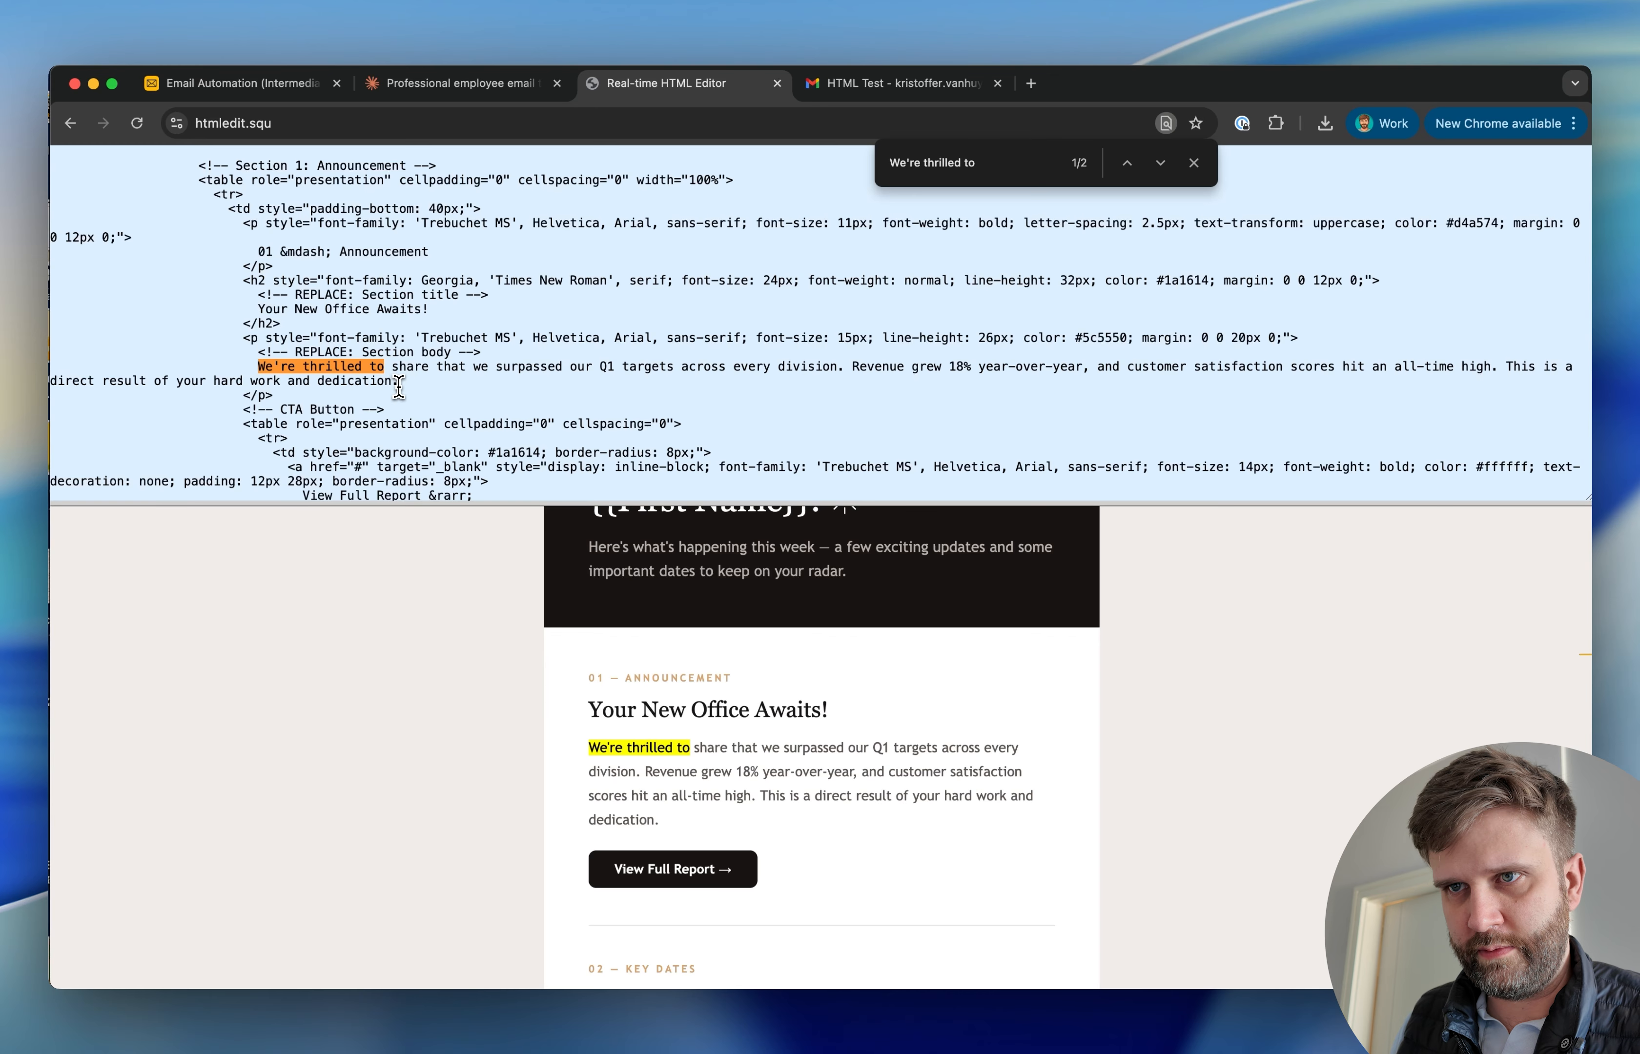
left_click_drag(398, 383, 259, 370)
type("{{Office Info")
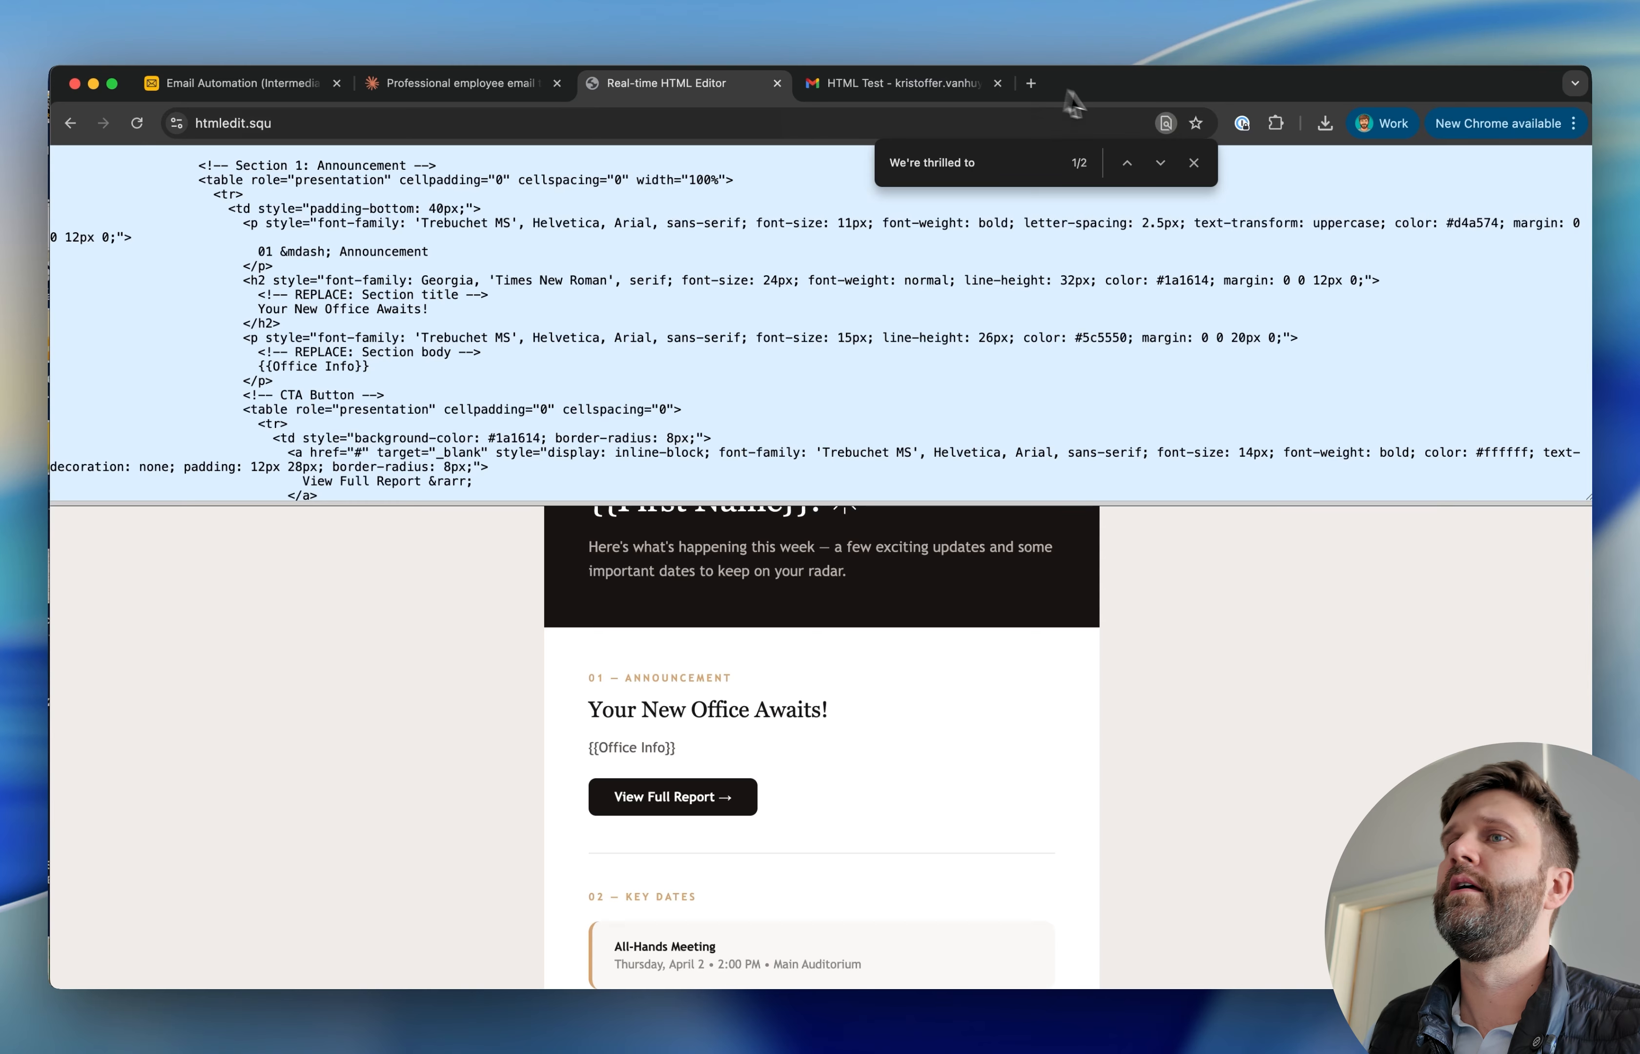
left_click(1195, 165)
- Copy the complete edited HTML and paste it into the HTML Test template's email body in Airtable
left_click(248, 91)
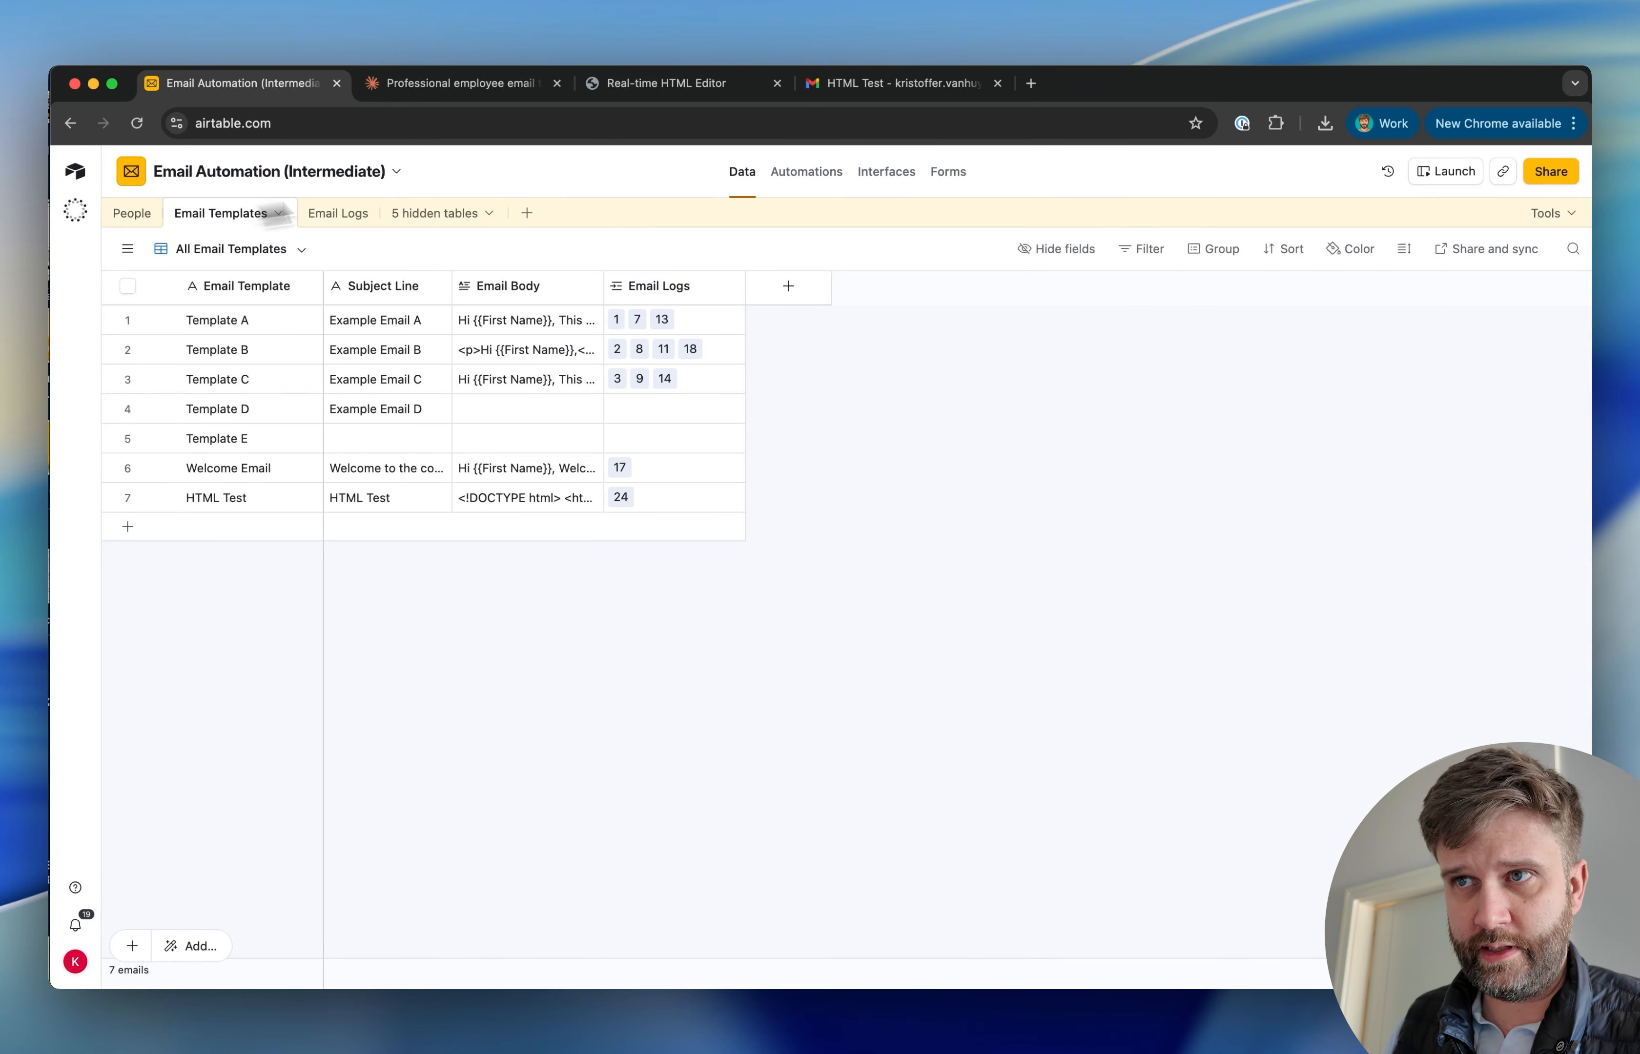
left_click(629, 94)
scroll(472, 378, "down", 15)
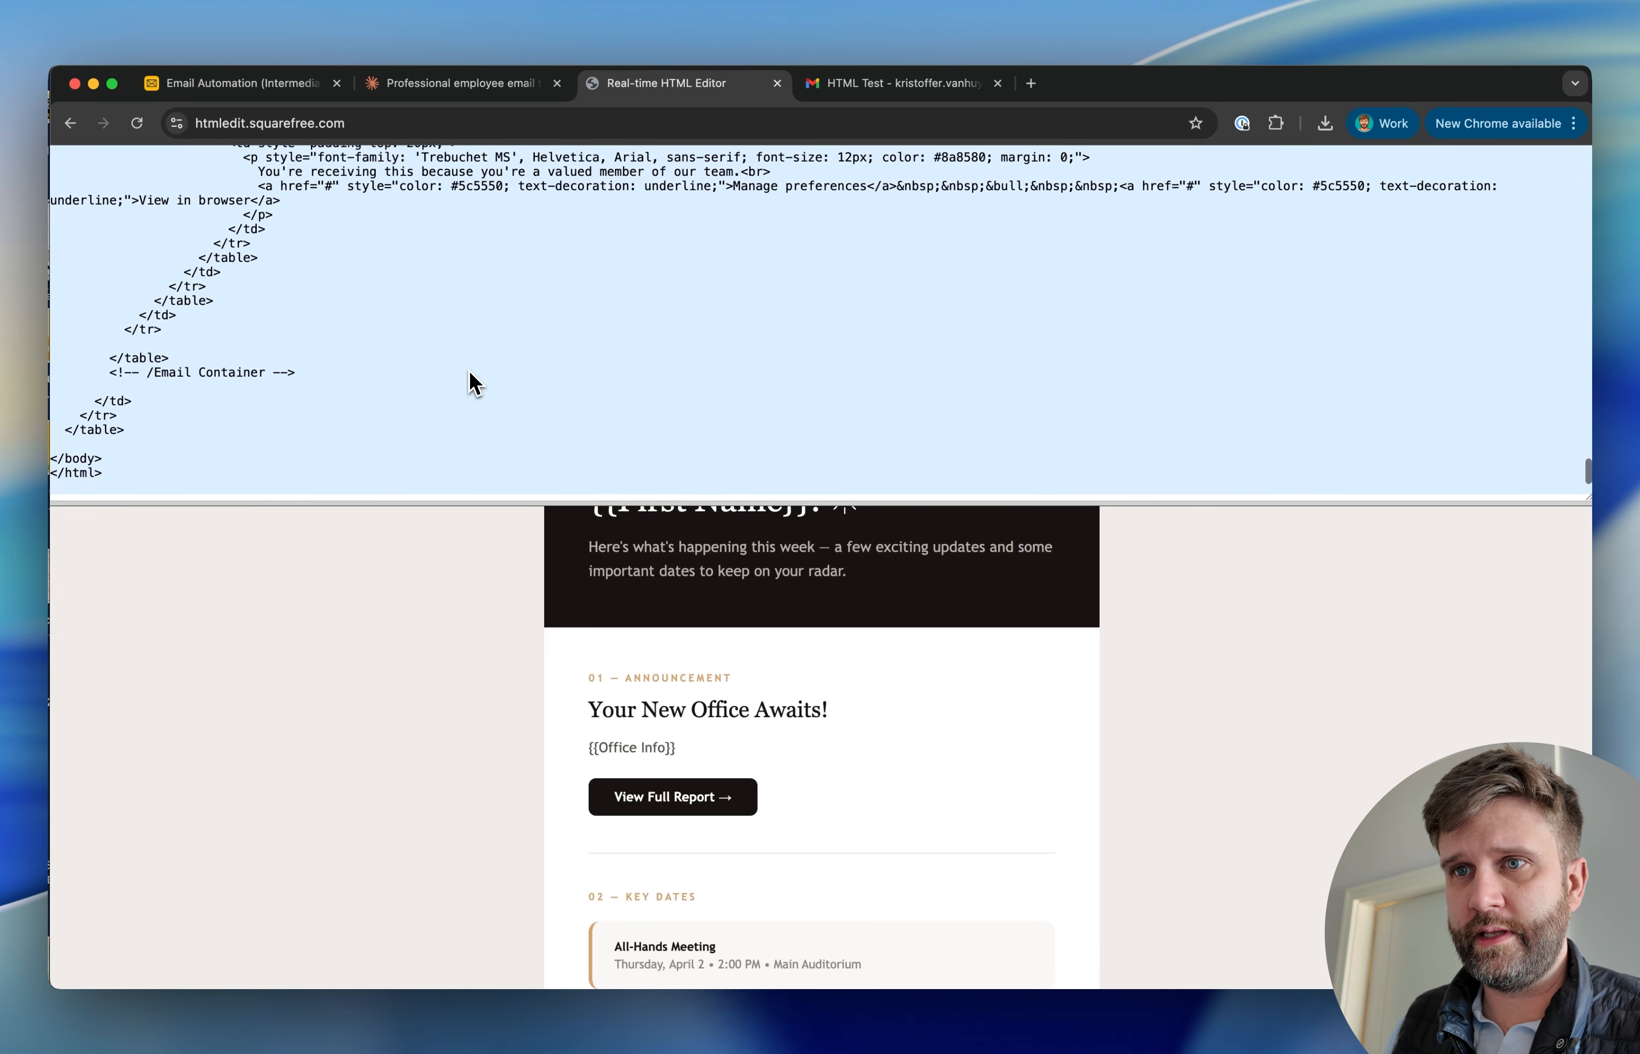
left_click_drag(143, 496, 25, 31)
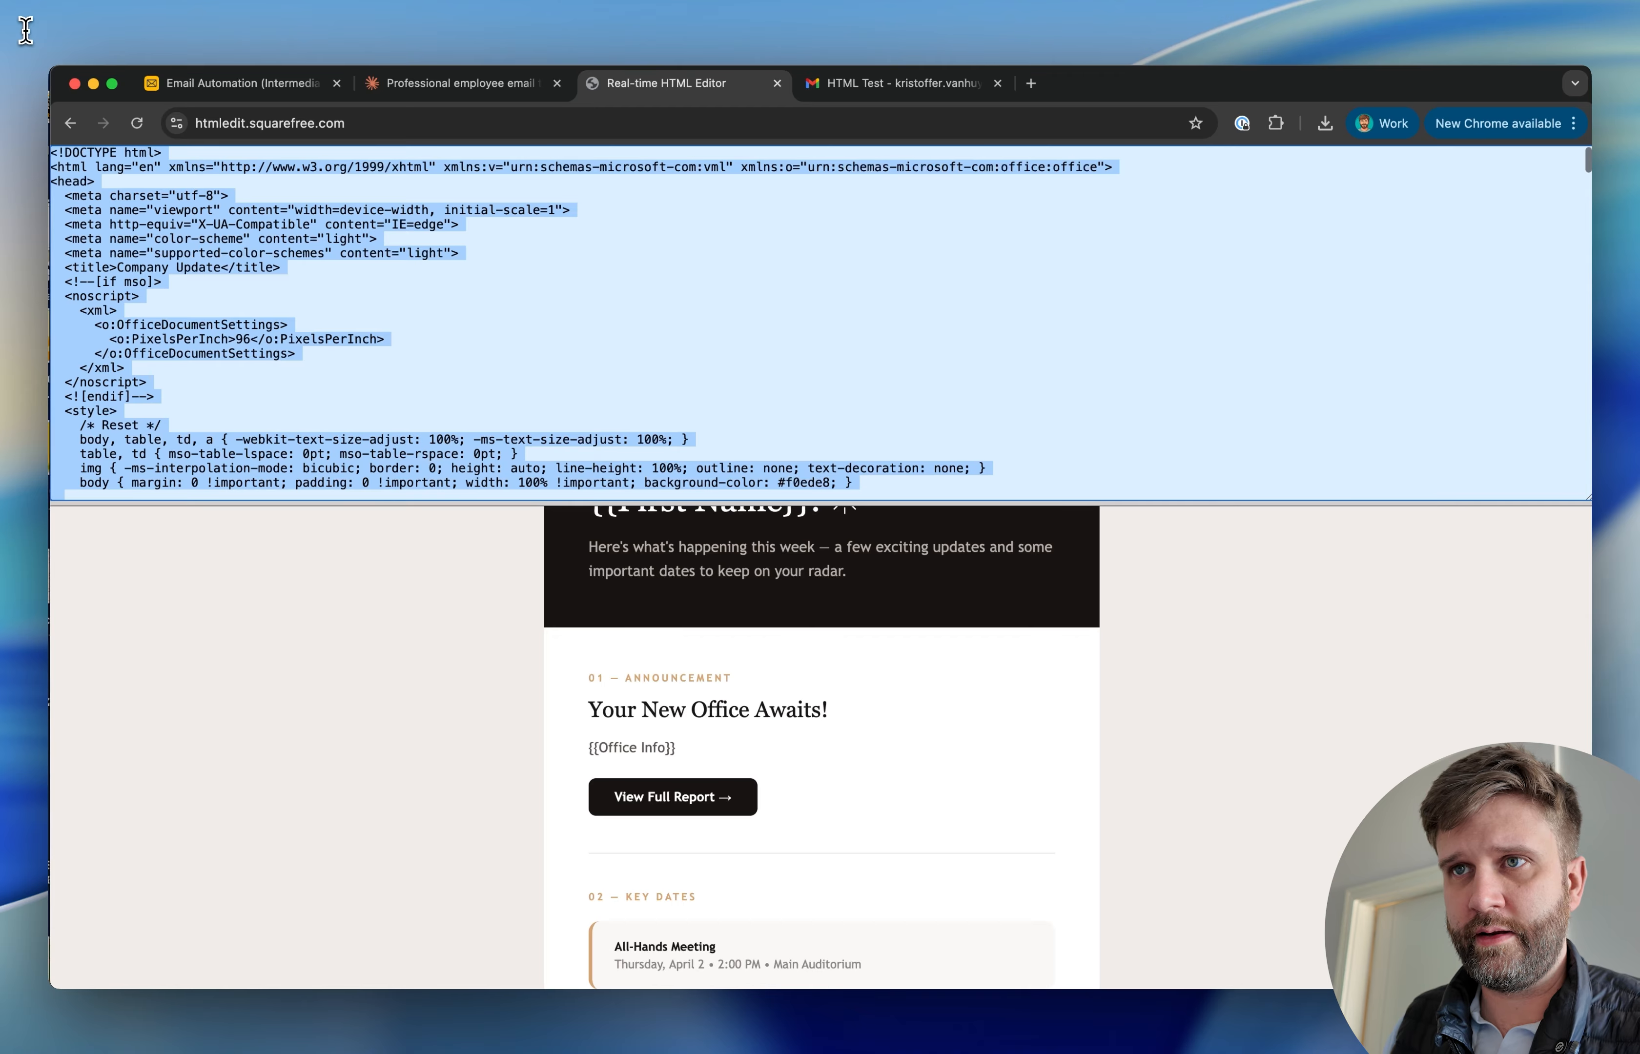
left_click(248, 88)
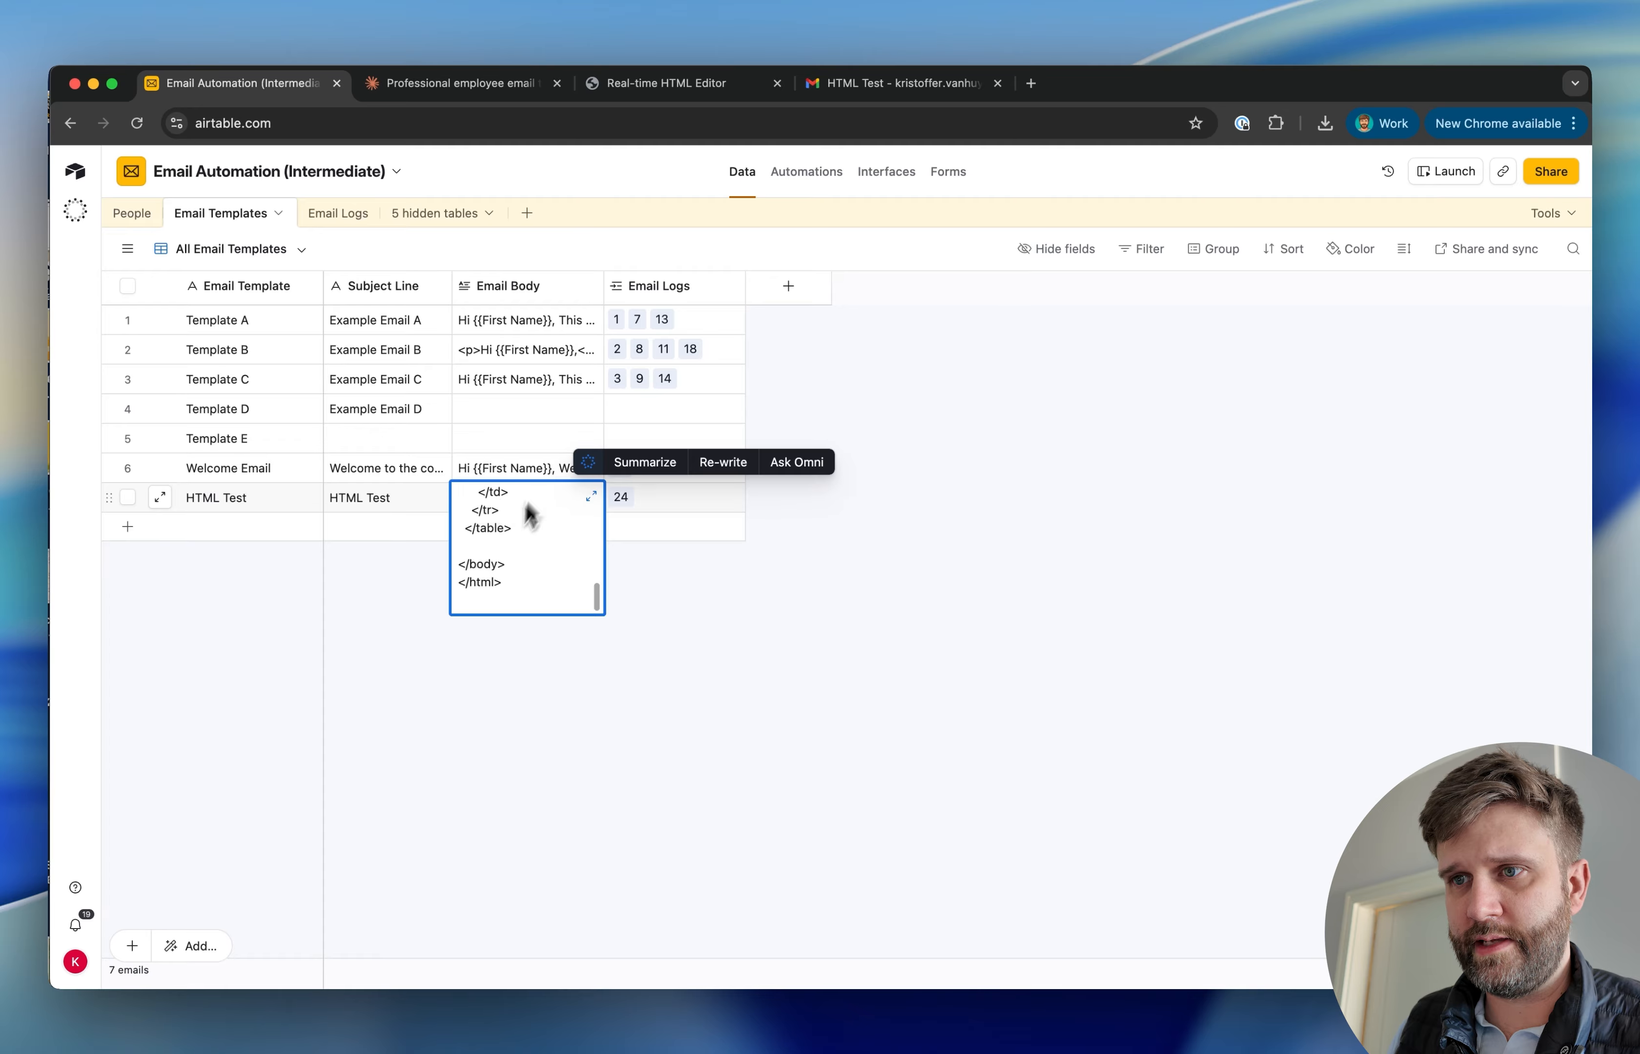
left_click(590, 497)
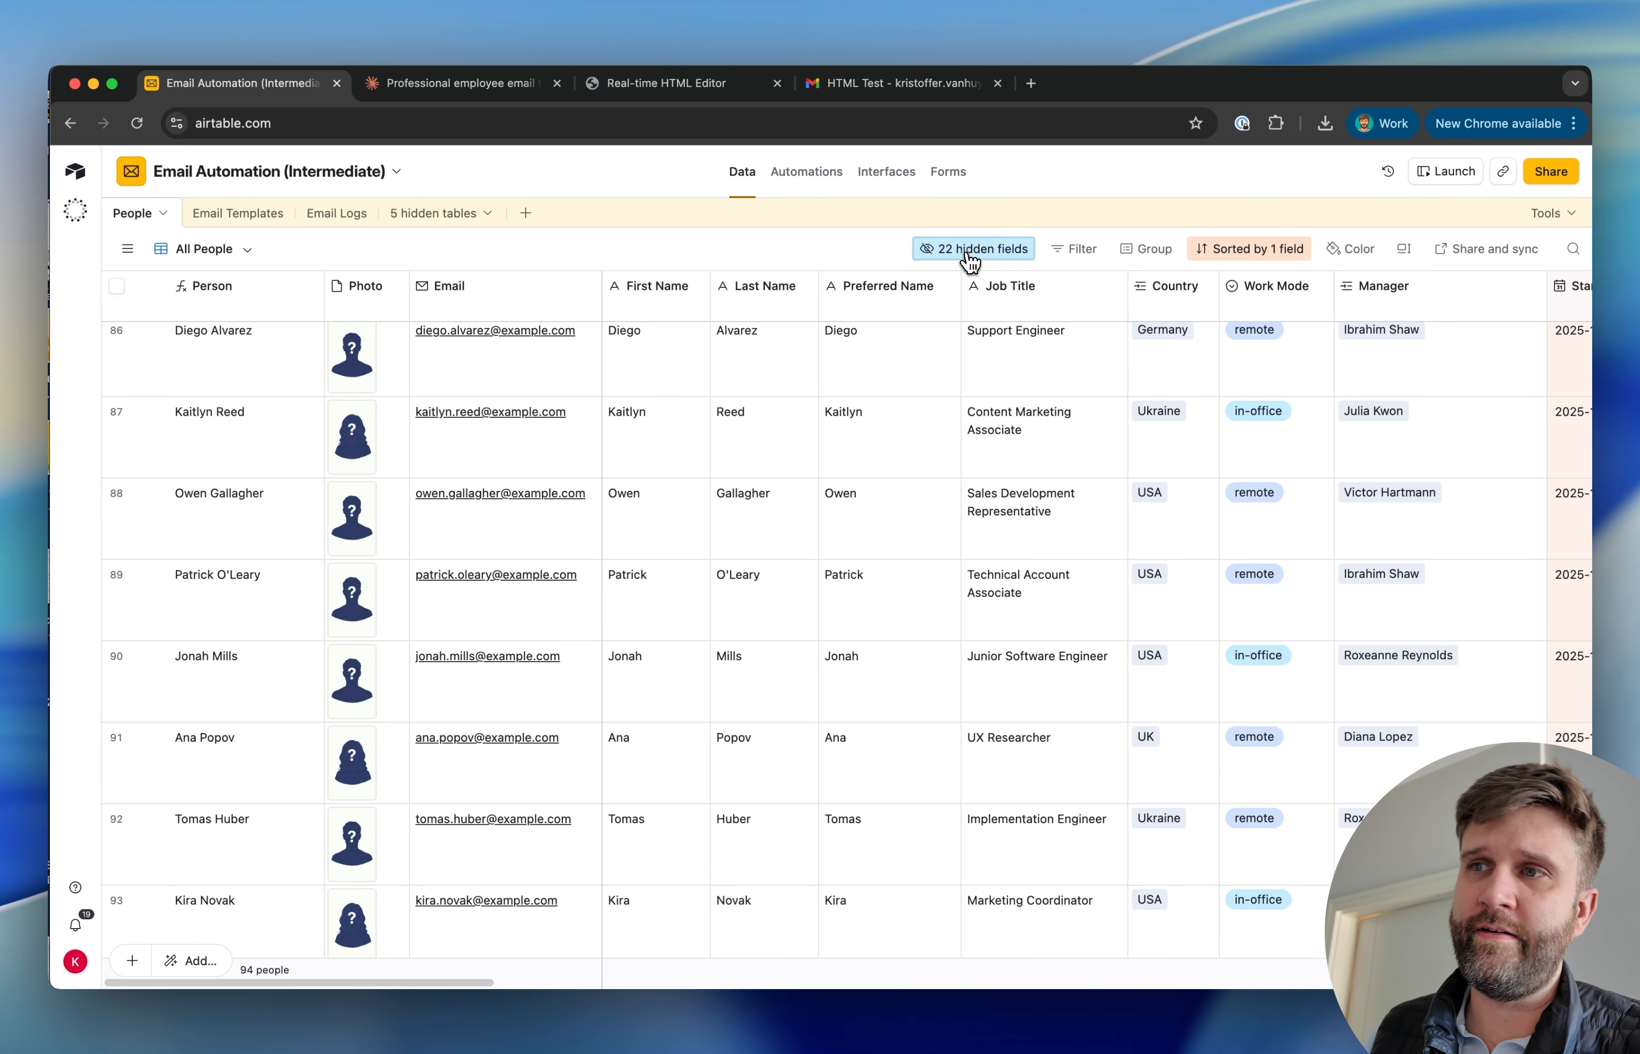
- Search the People table's fields for "office" and examine a person's Office Info text
left_click(972, 253)
type("office")
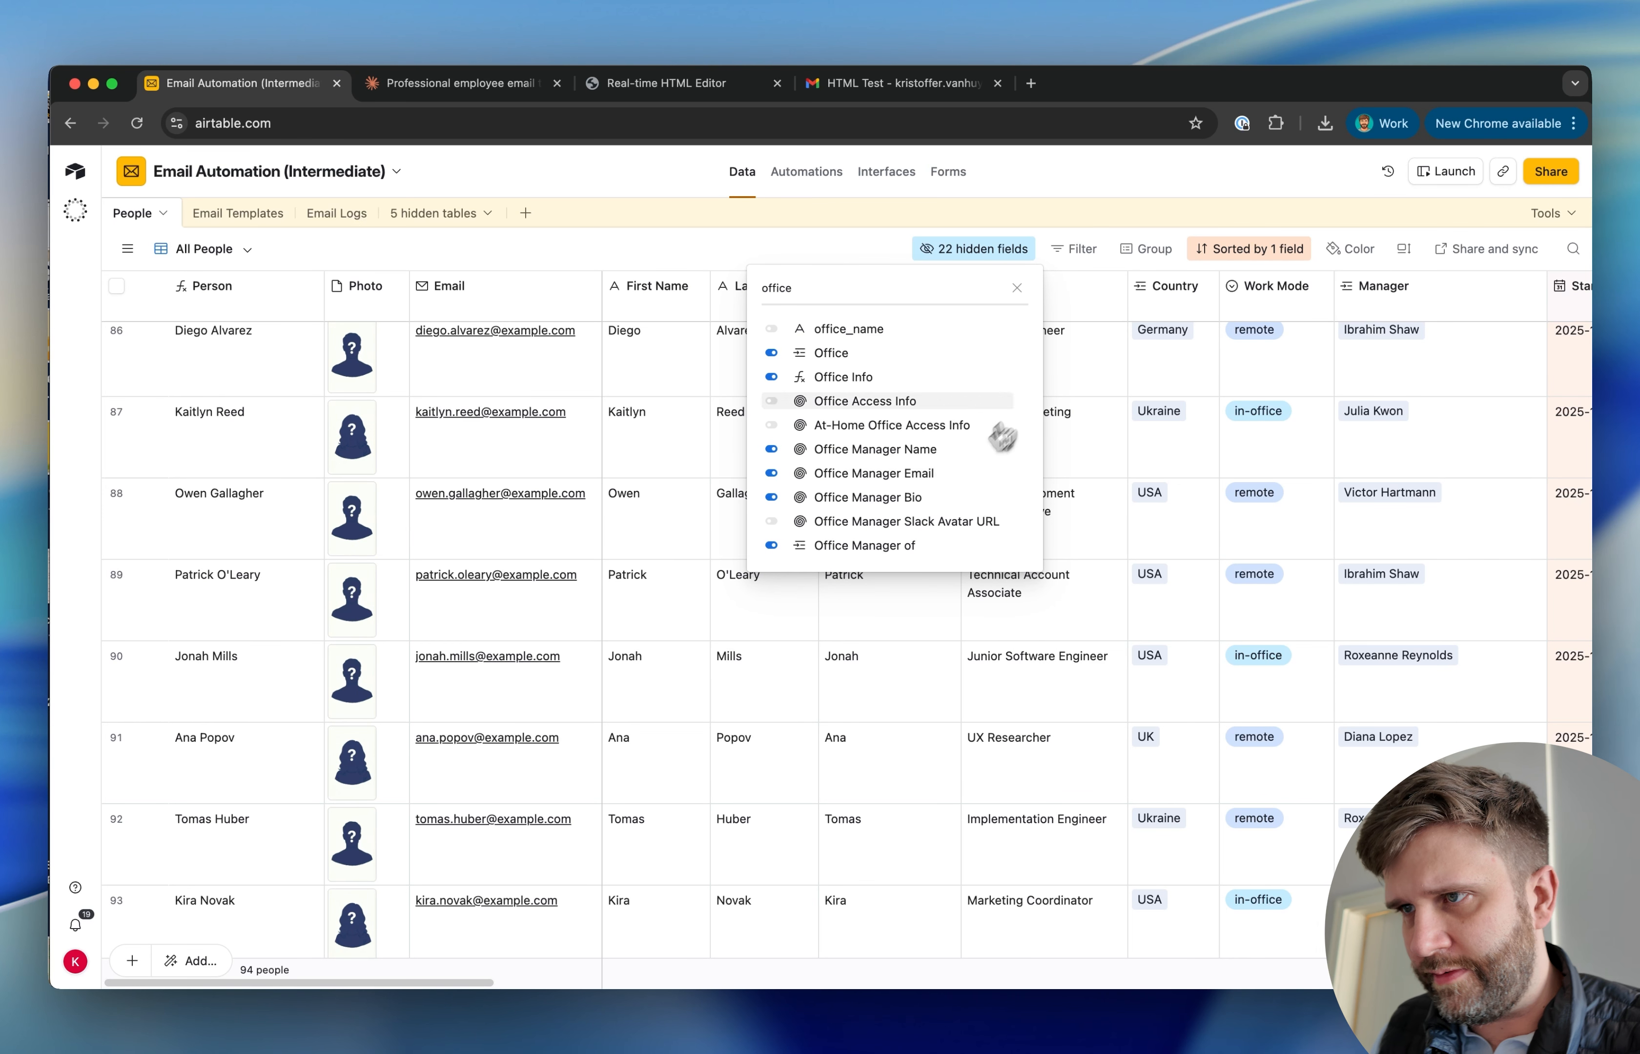
left_click(1207, 512)
scroll(1213, 506, "right", 10)
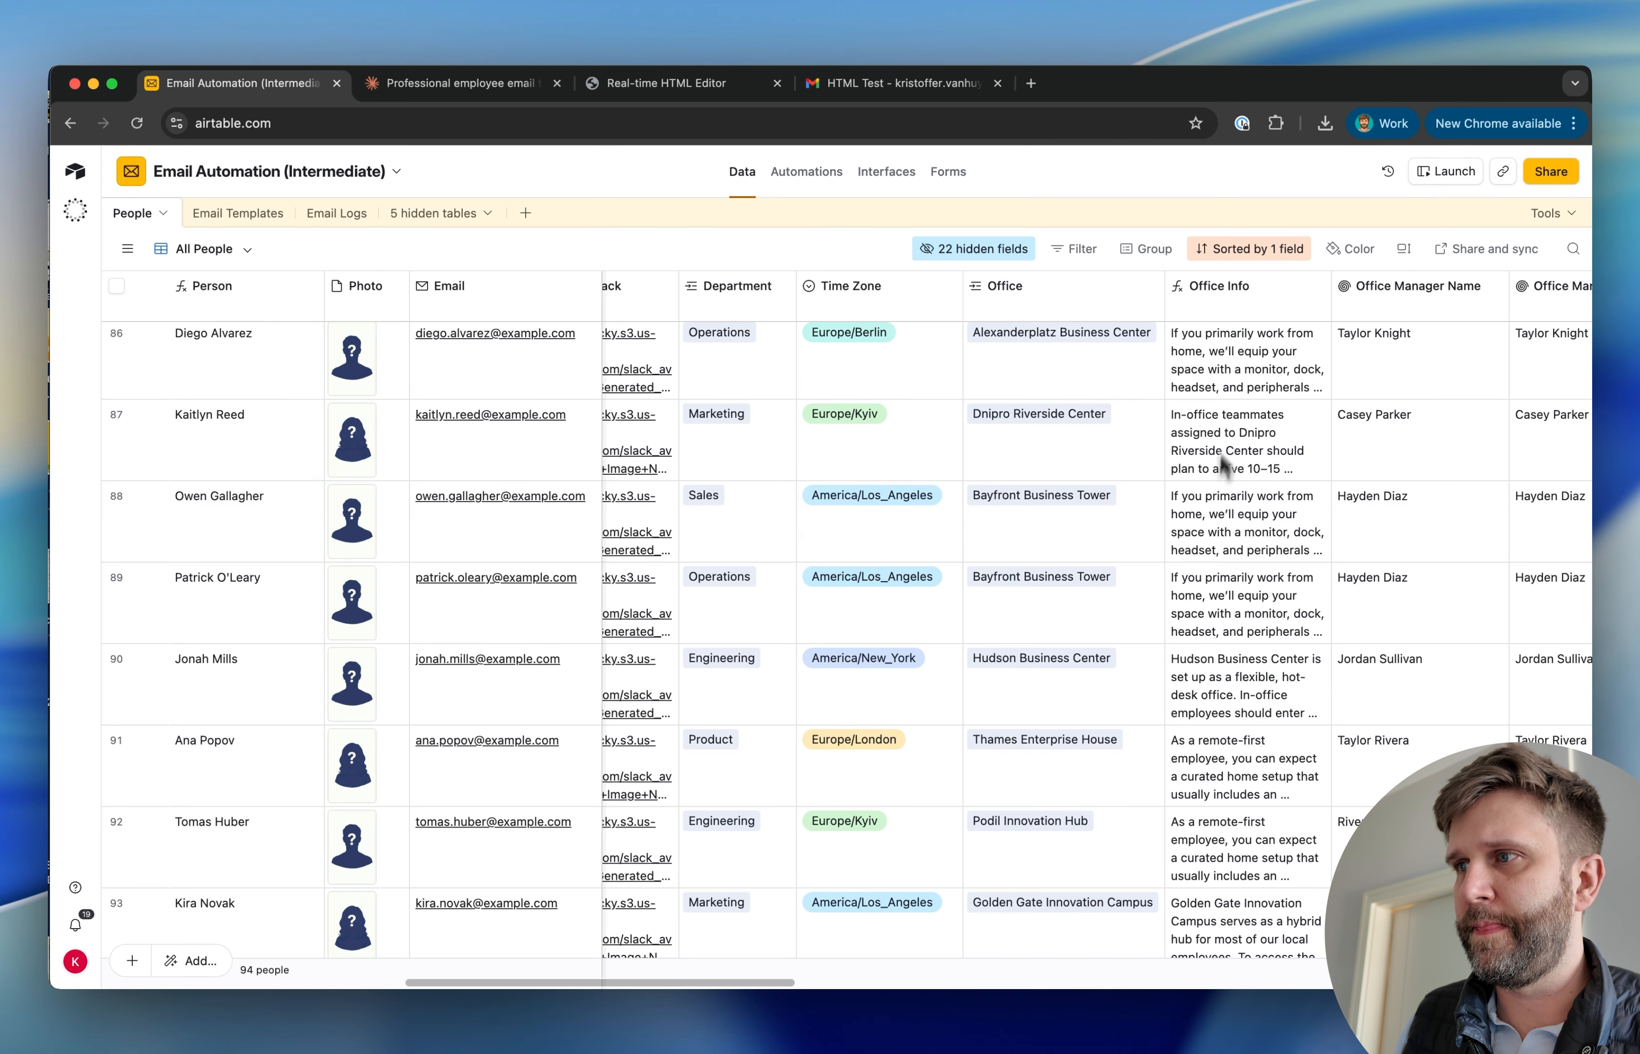
scroll(1233, 413, "up", 1)
left_click(1233, 408)
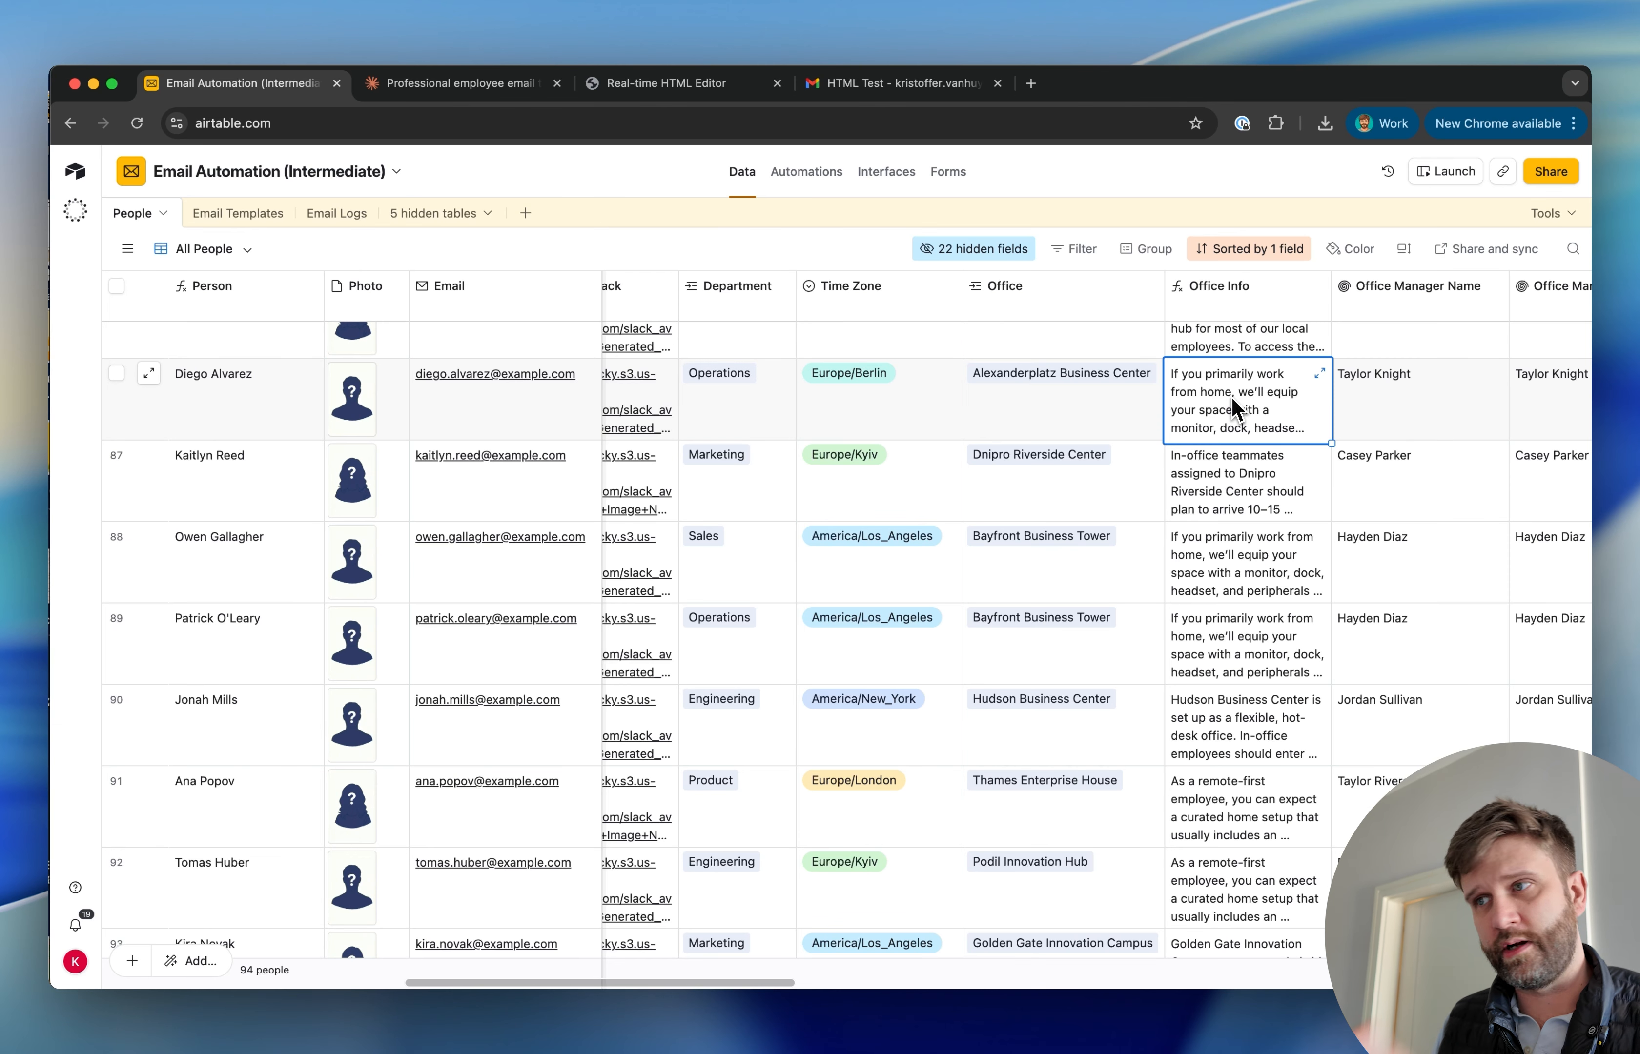
- Examine the Office Info texts of several other people in the People table
left_click(1235, 592)
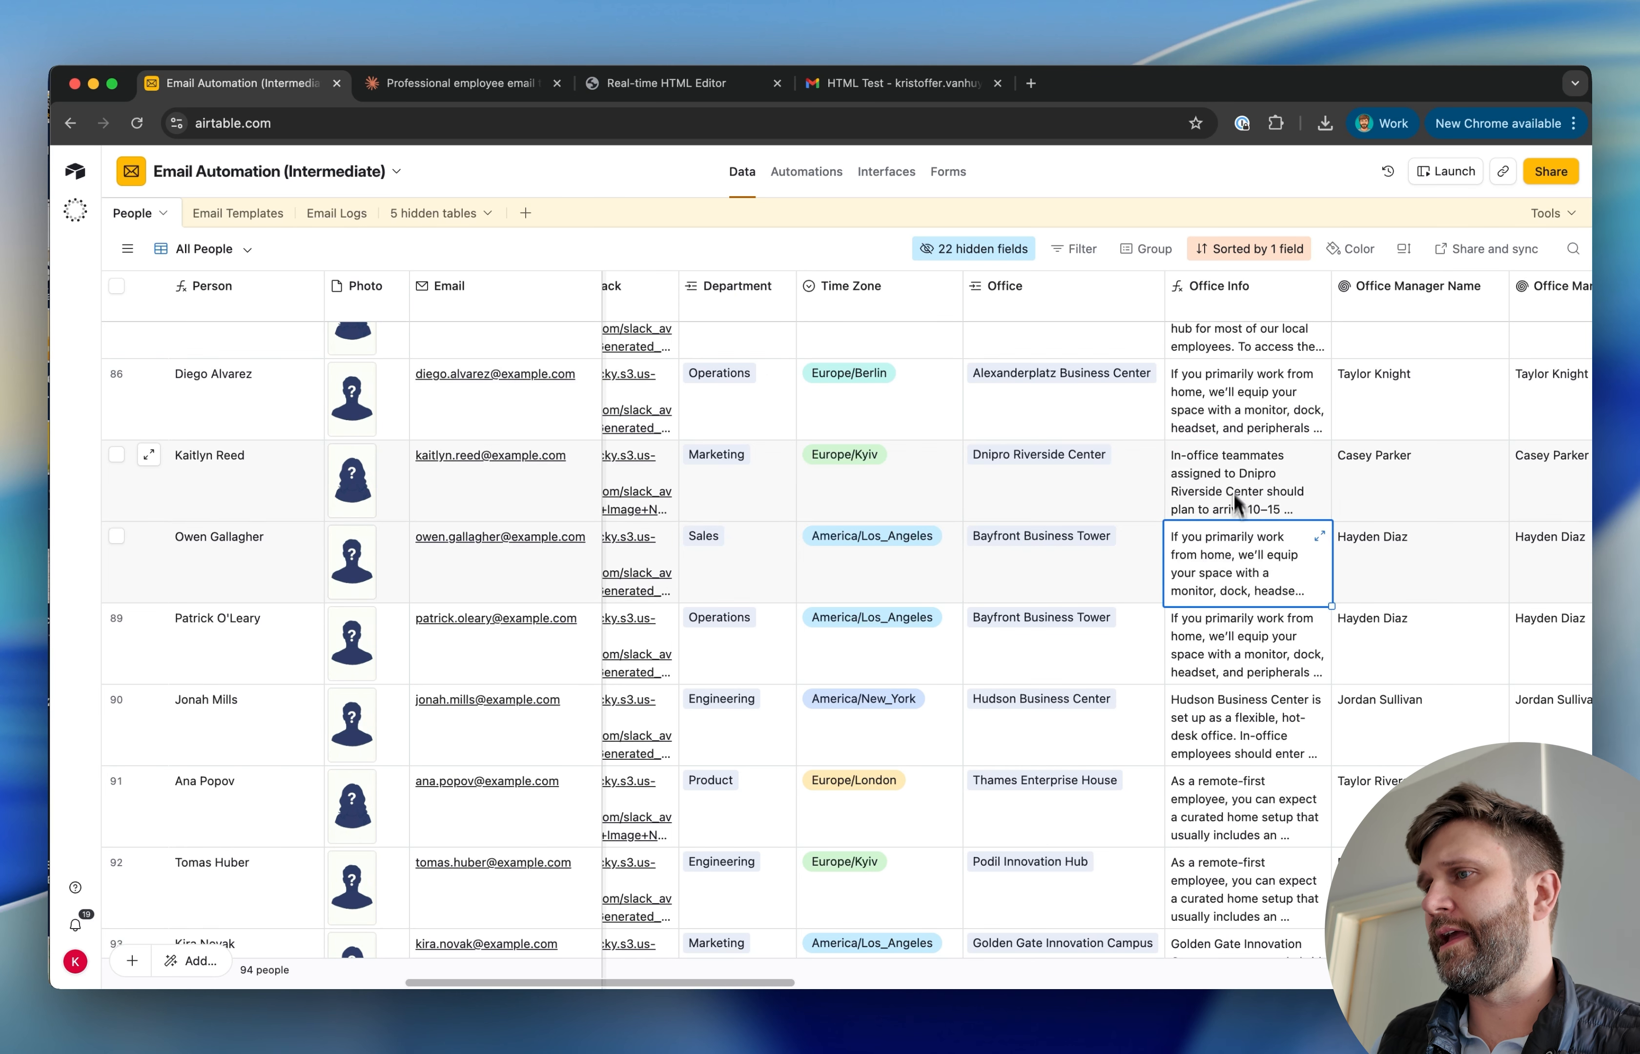
scroll(1234, 489, "up", 15)
left_click(1243, 551)
left_click(1244, 437)
left_click(1247, 406)
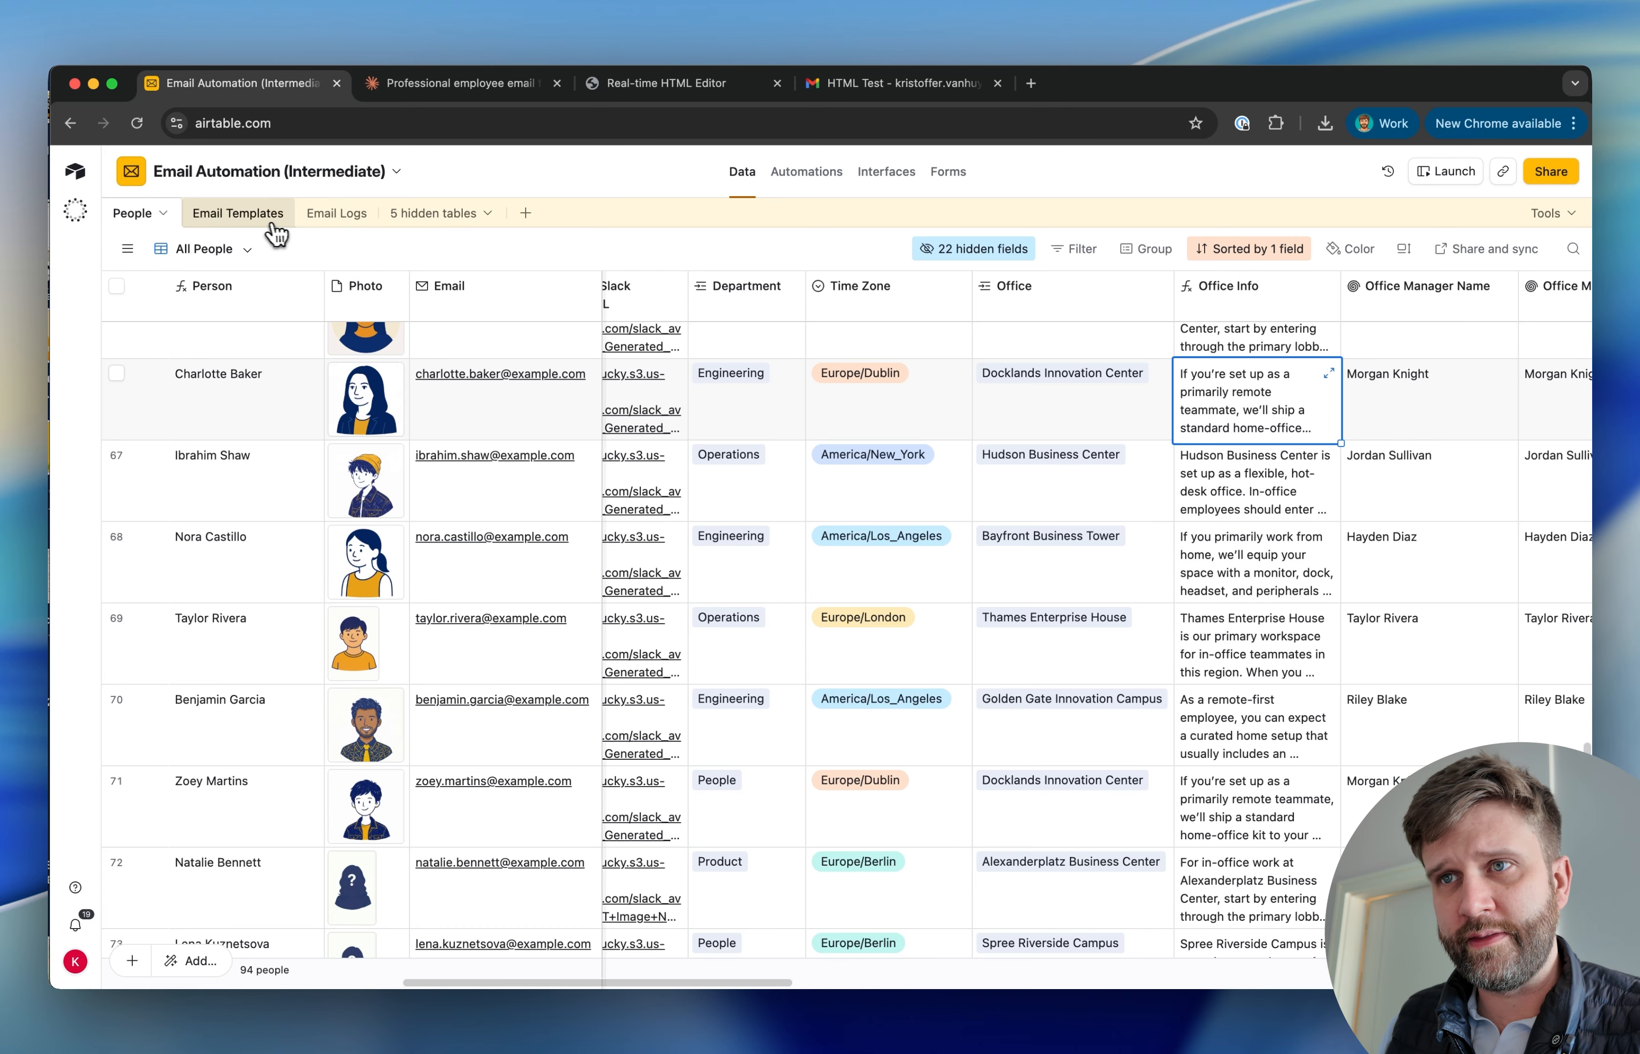
- Start a new rollup field named Office Info in the Email Logs table
left_click(332, 213)
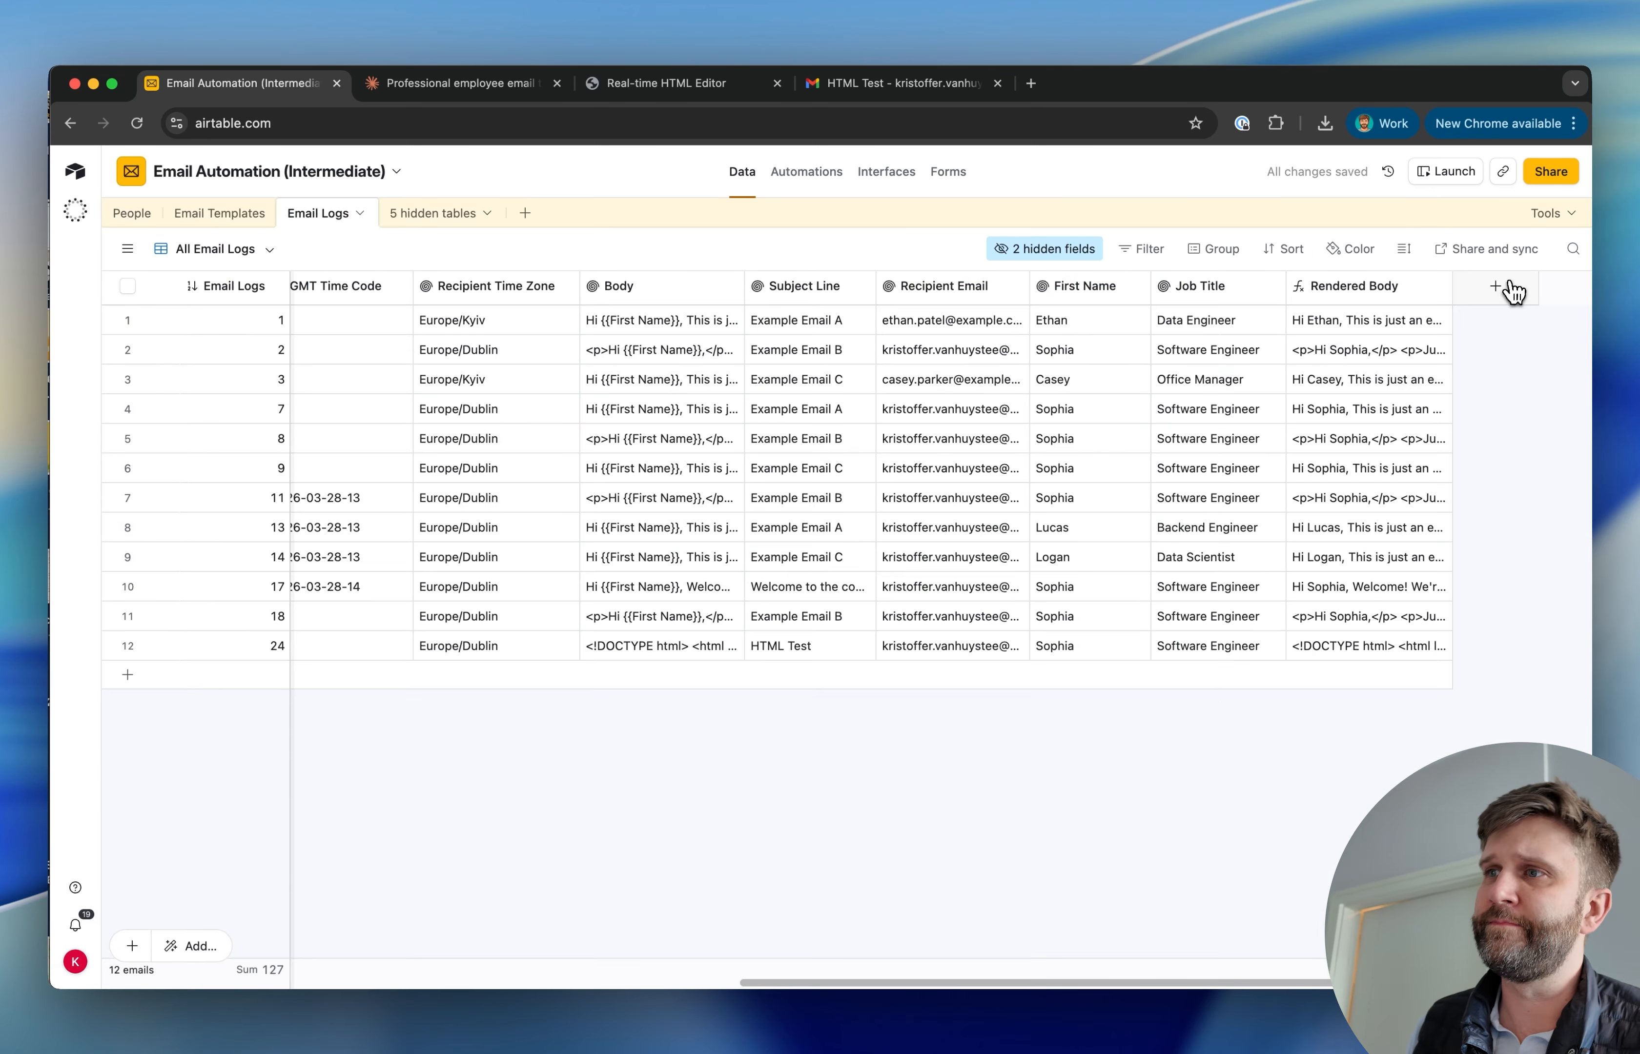
left_click(1496, 290)
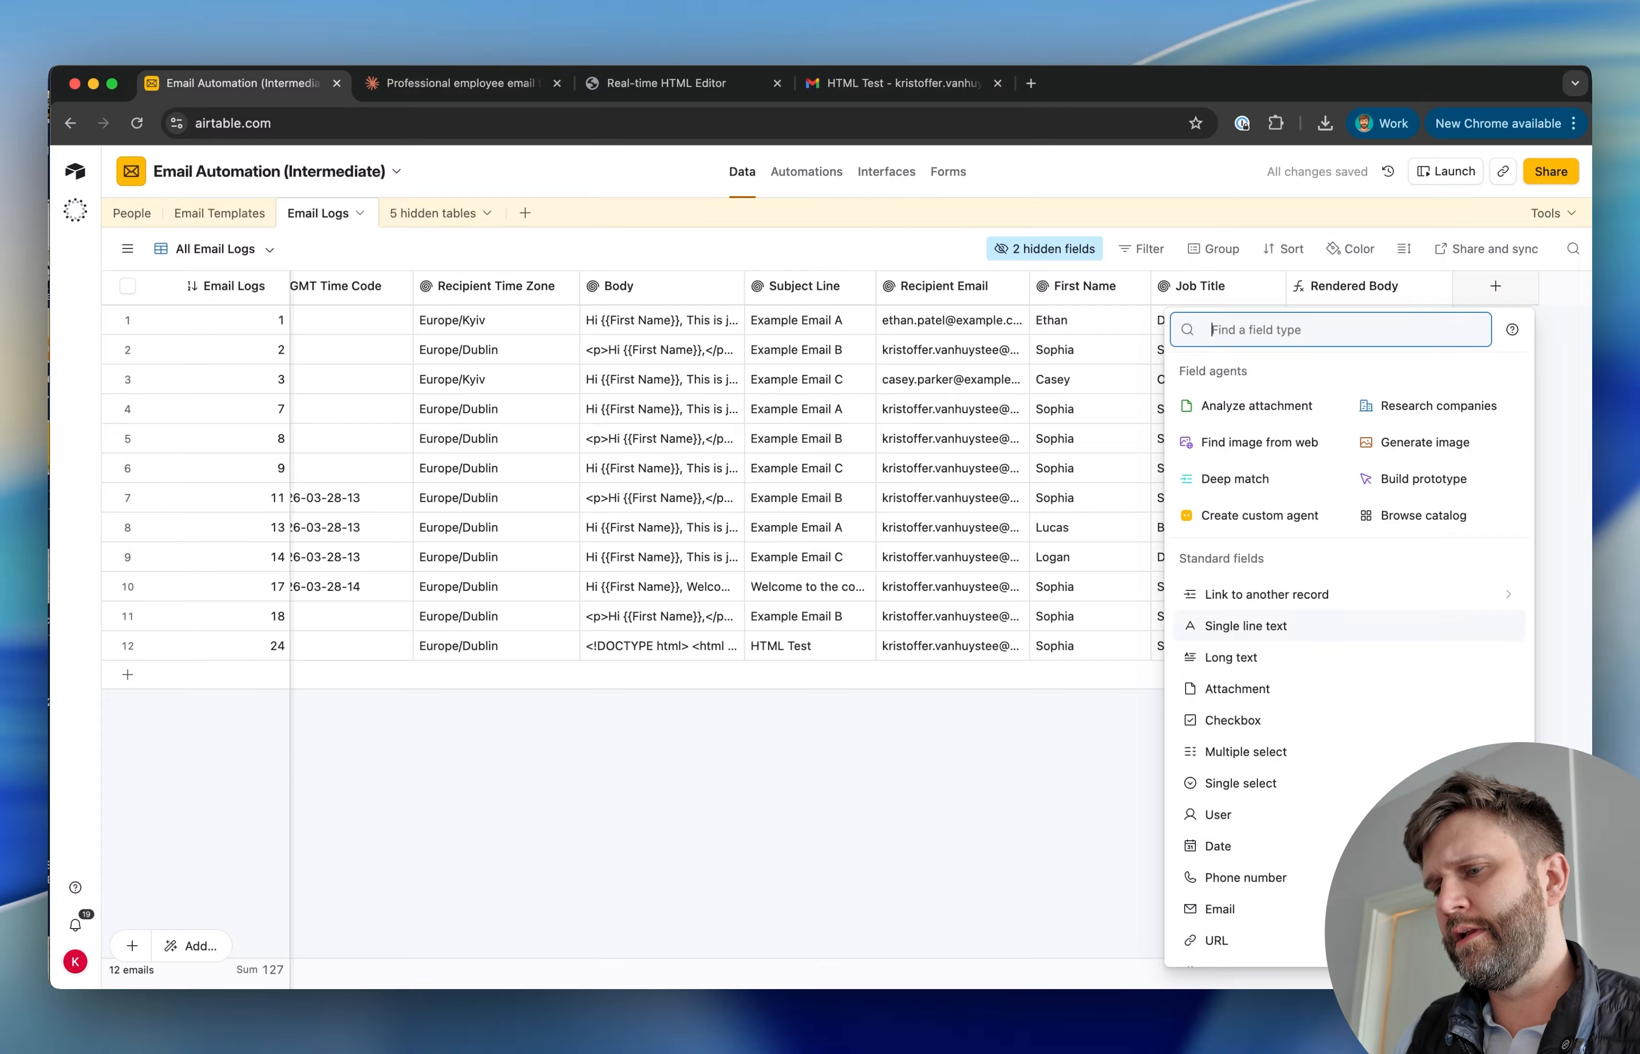
type("rol")
left_click(1291, 372)
type("Of")
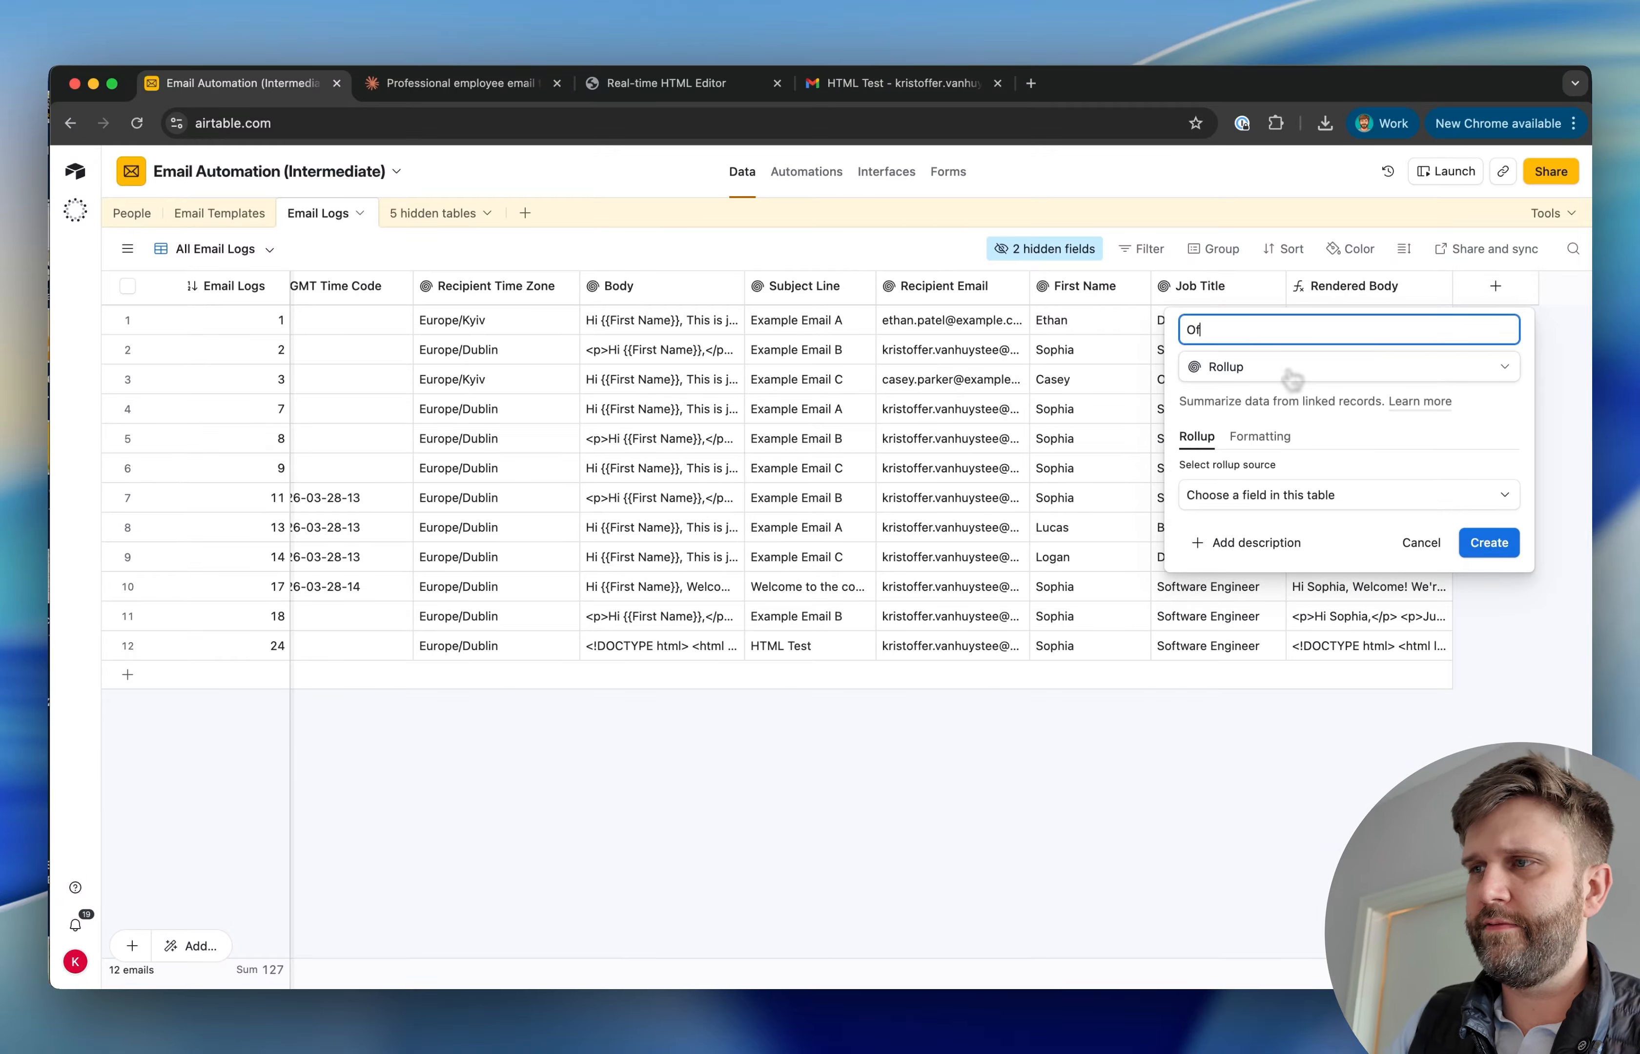
type("fice Info")
left_click(1330, 407)
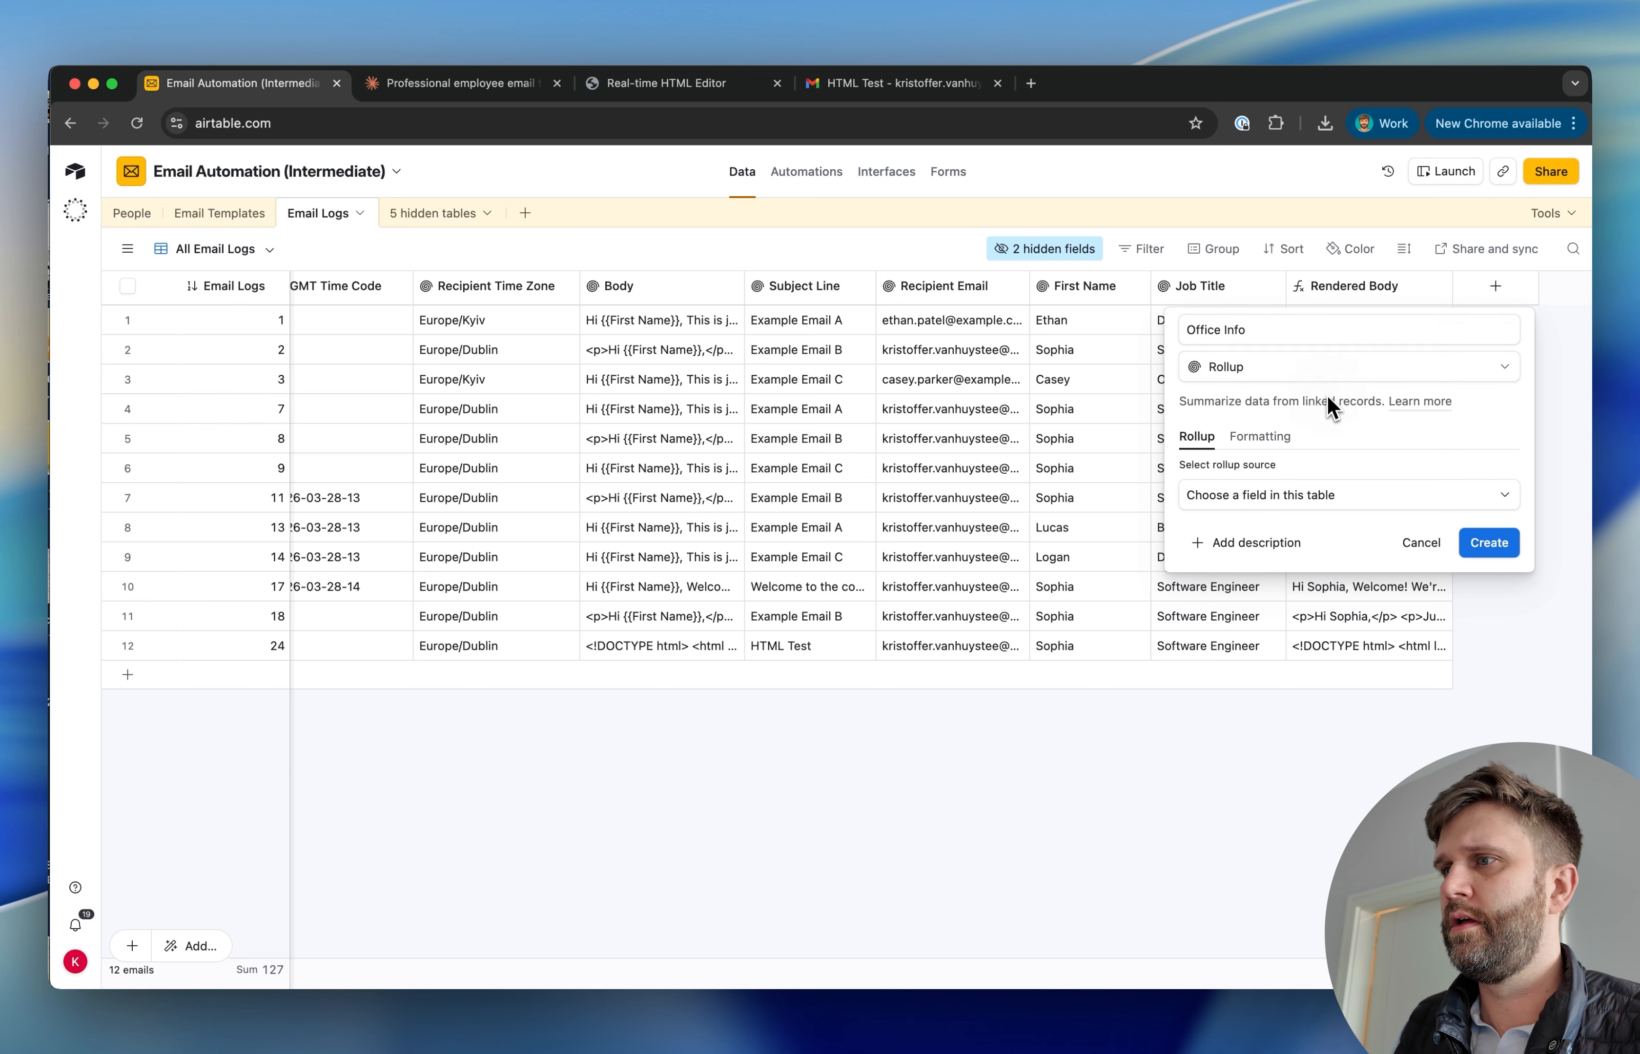
- Set the rollup source to Recipient and choose Office Info as the People field to roll up
left_click(1291, 506)
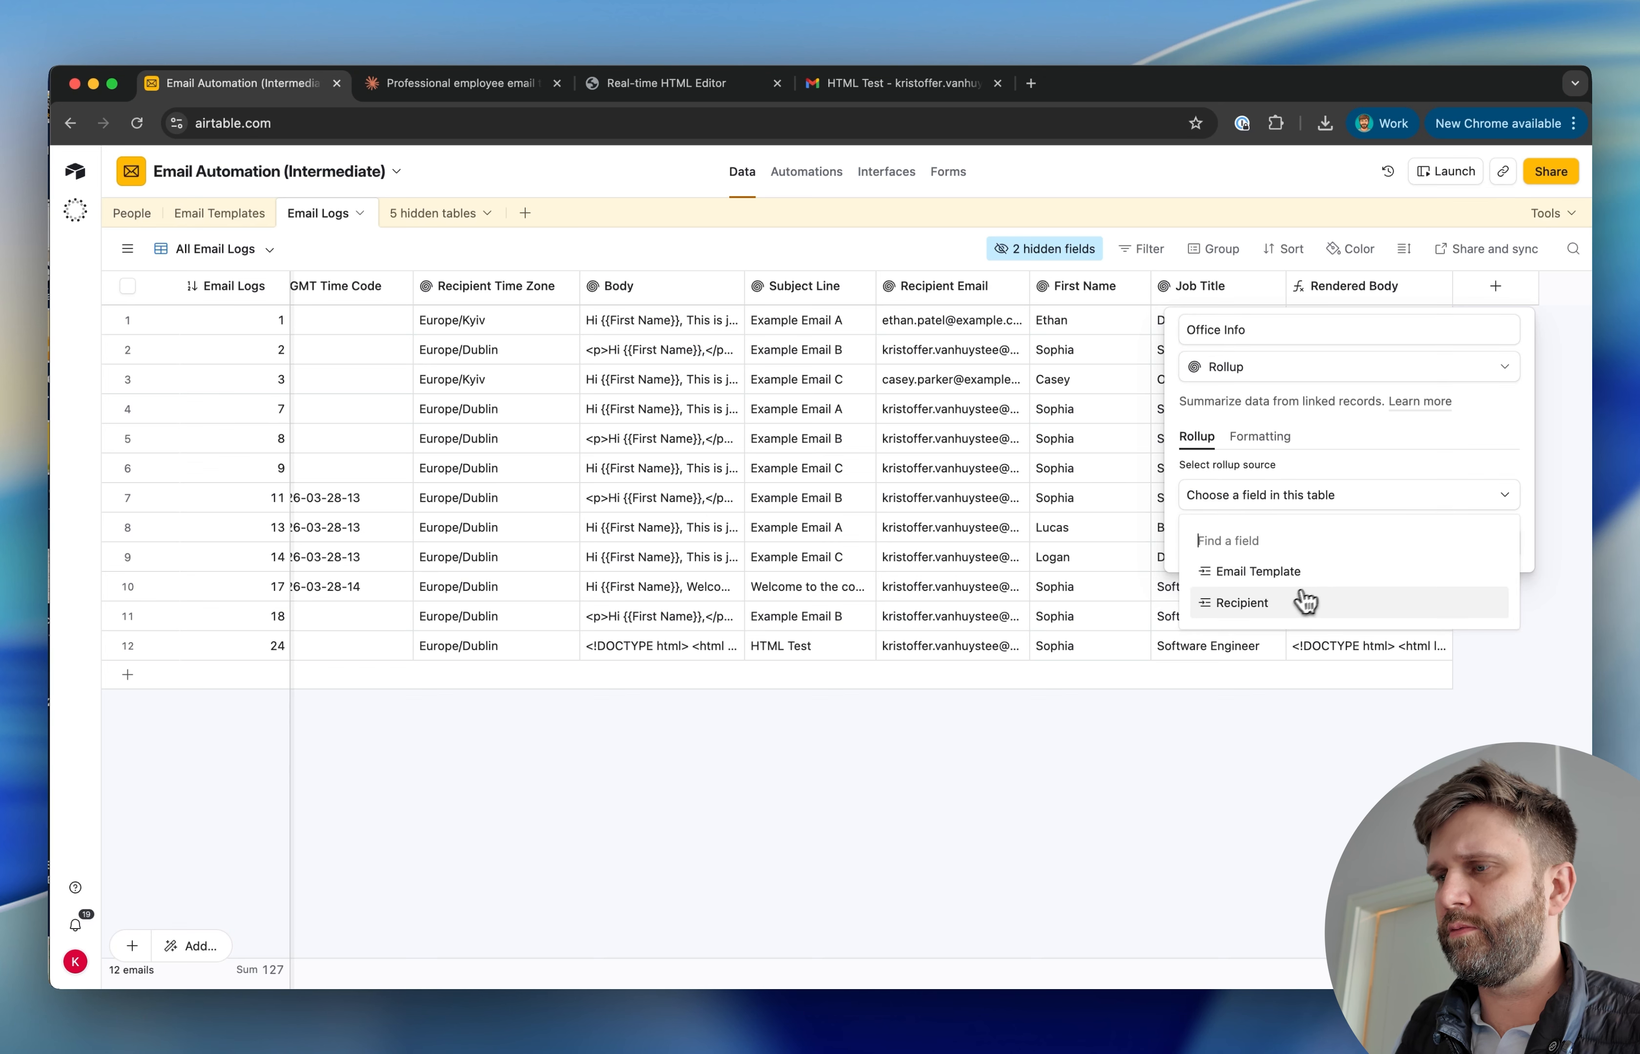
left_click(1283, 603)
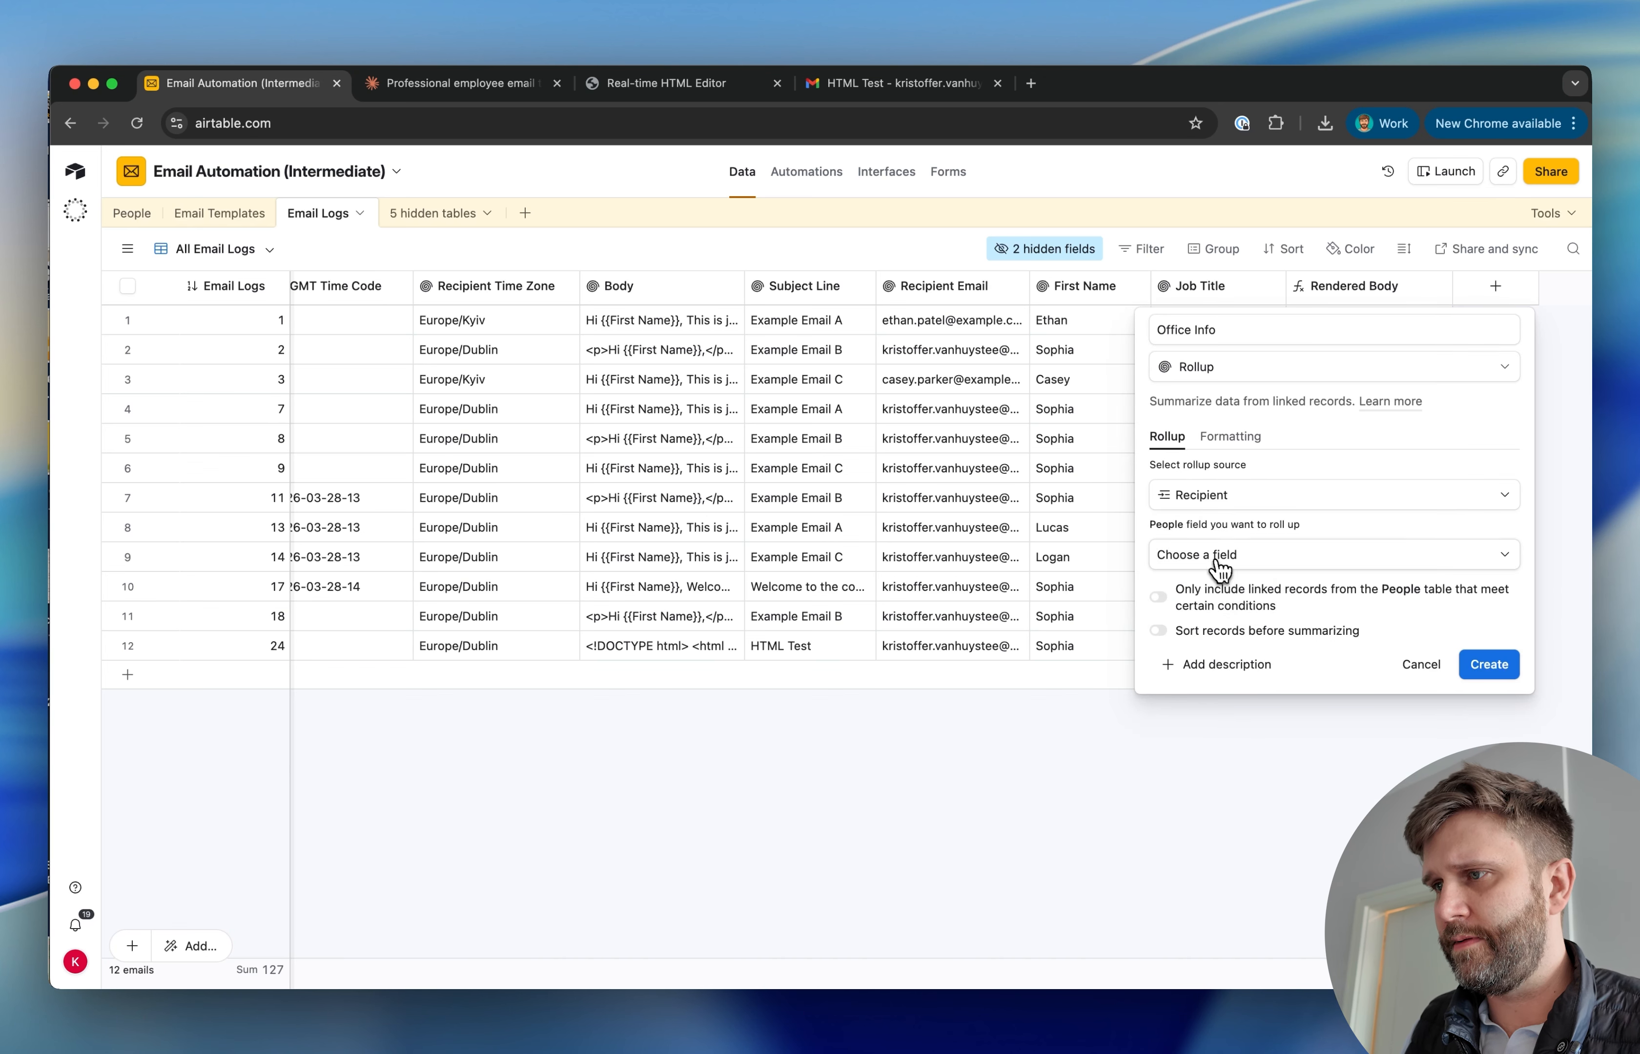
left_click(1216, 558)
type("office")
left_click(1216, 693)
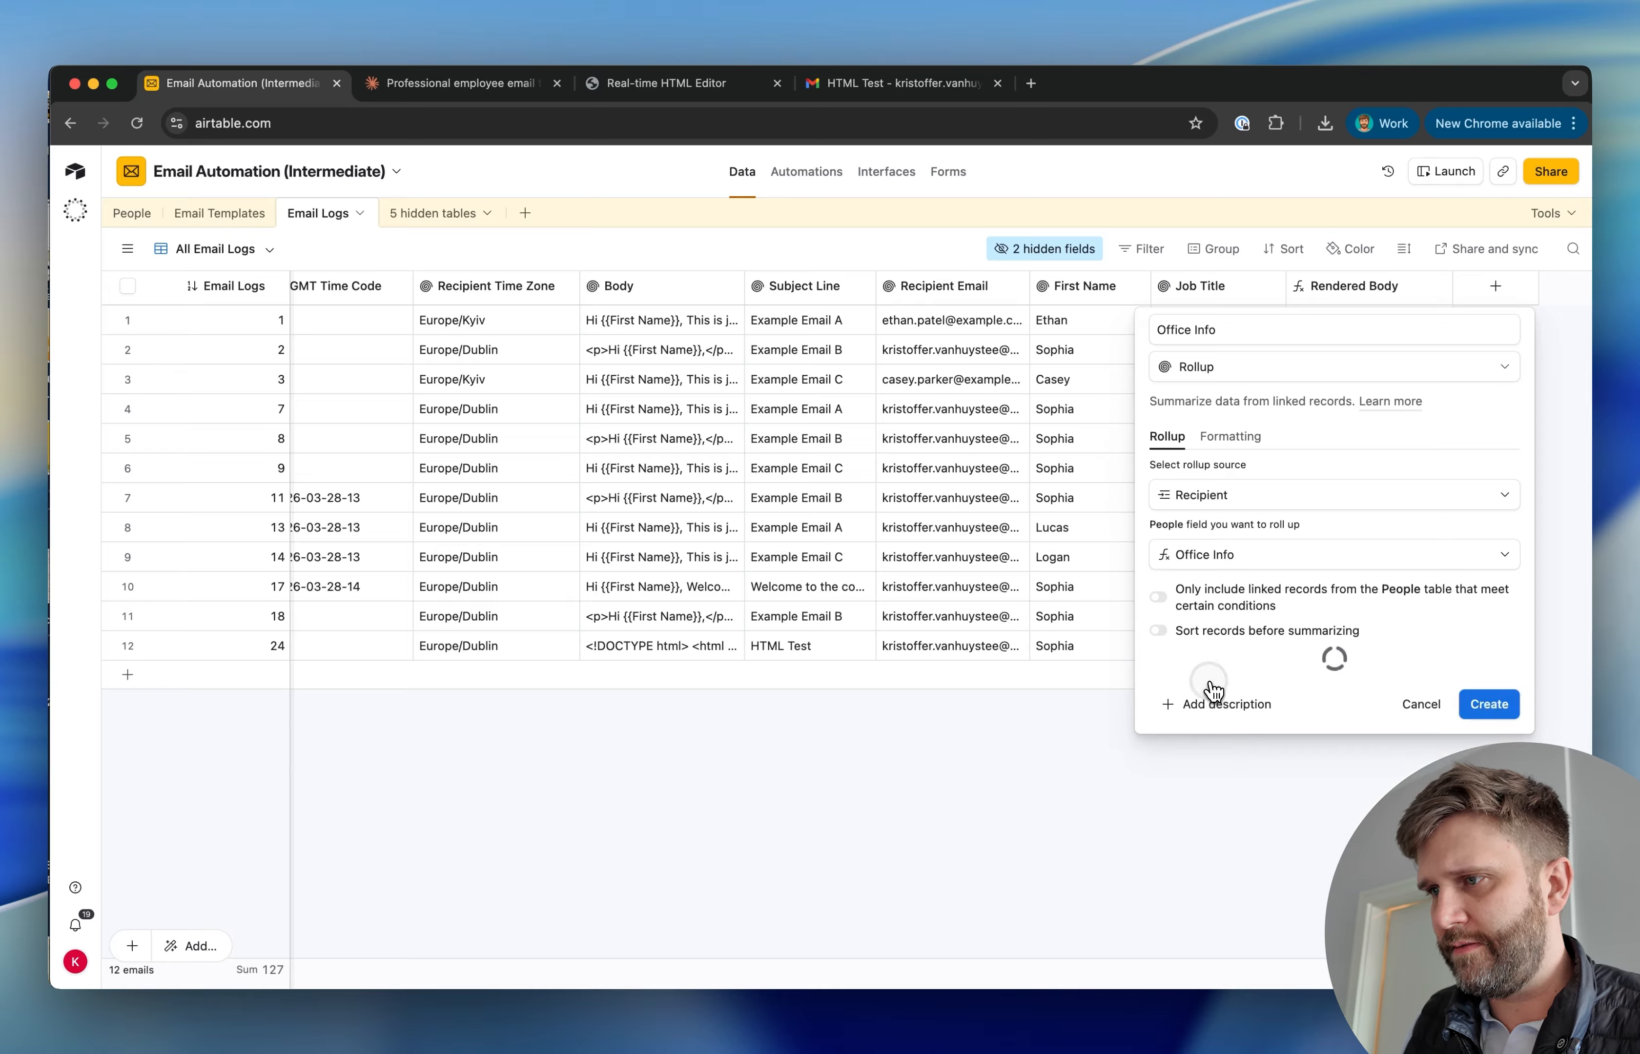
- Replace the rollup's aggregation formula with CONCATENATE(values) and create the field
double_click(1225, 689)
key("super+a")
key("BackSpace")
type("co")
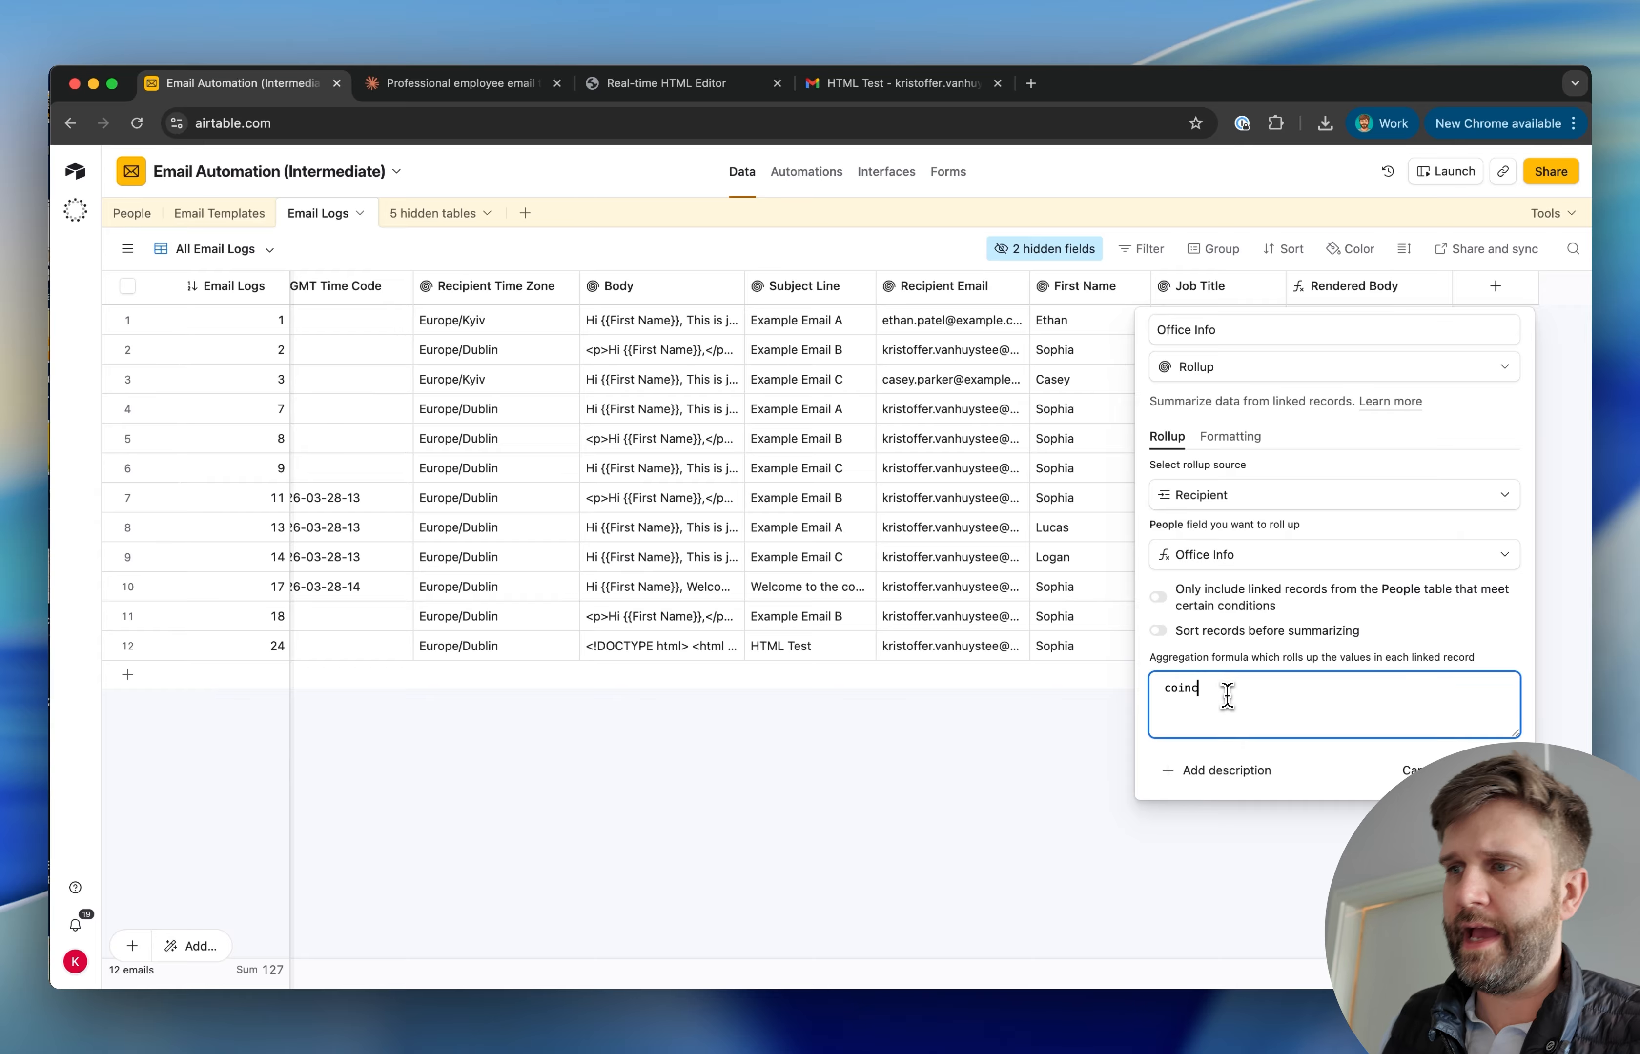
type("nc")
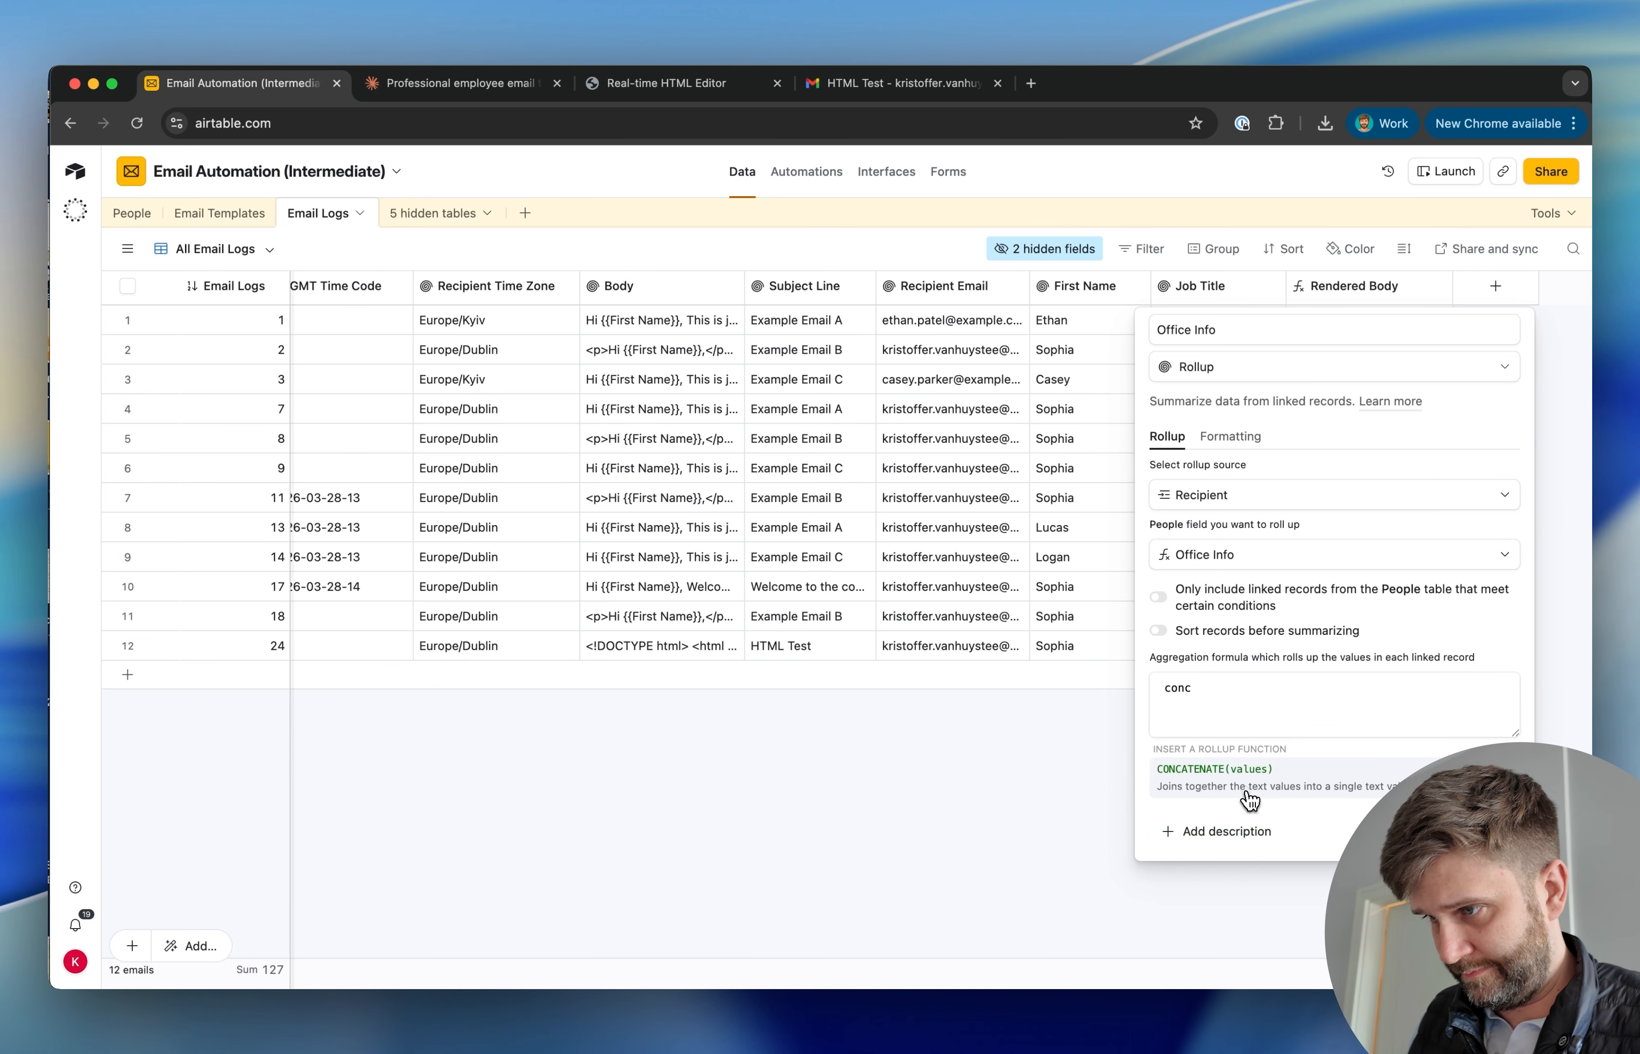
left_click(1254, 785)
left_click(1481, 770)
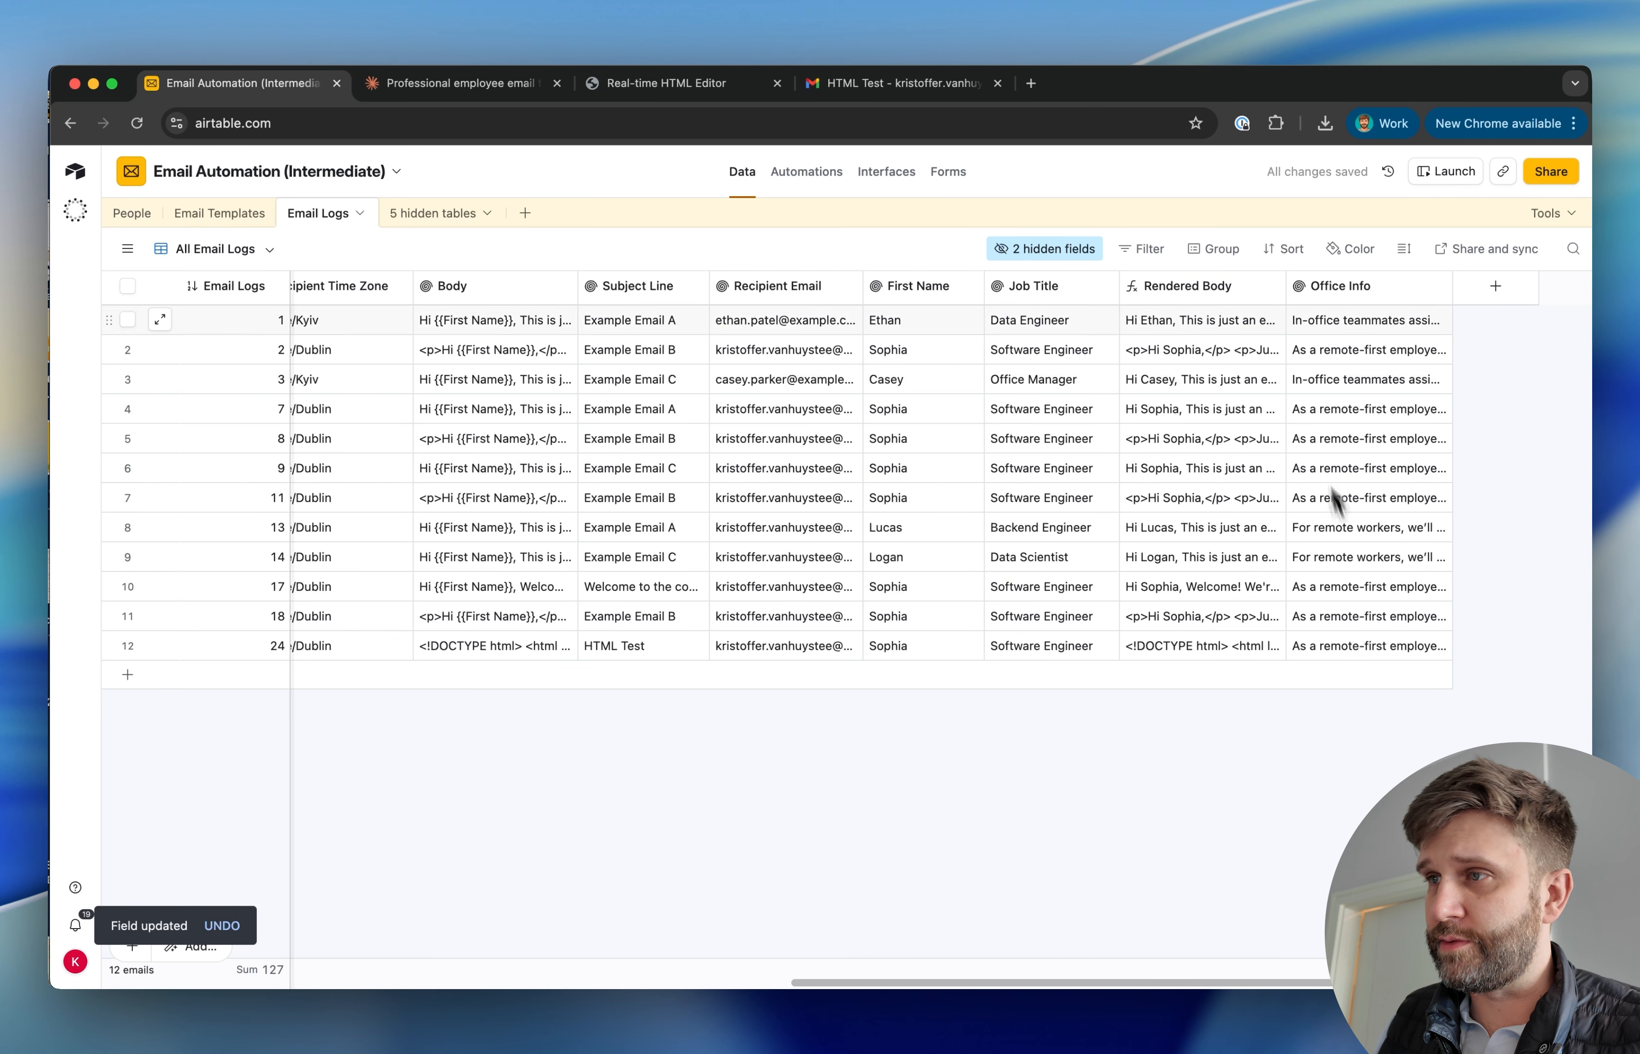
- Wrap the Rendered Body field's formula in a third, outer SUBSTITUTE( and add a comma after the existing expression
double_click(1206, 285)
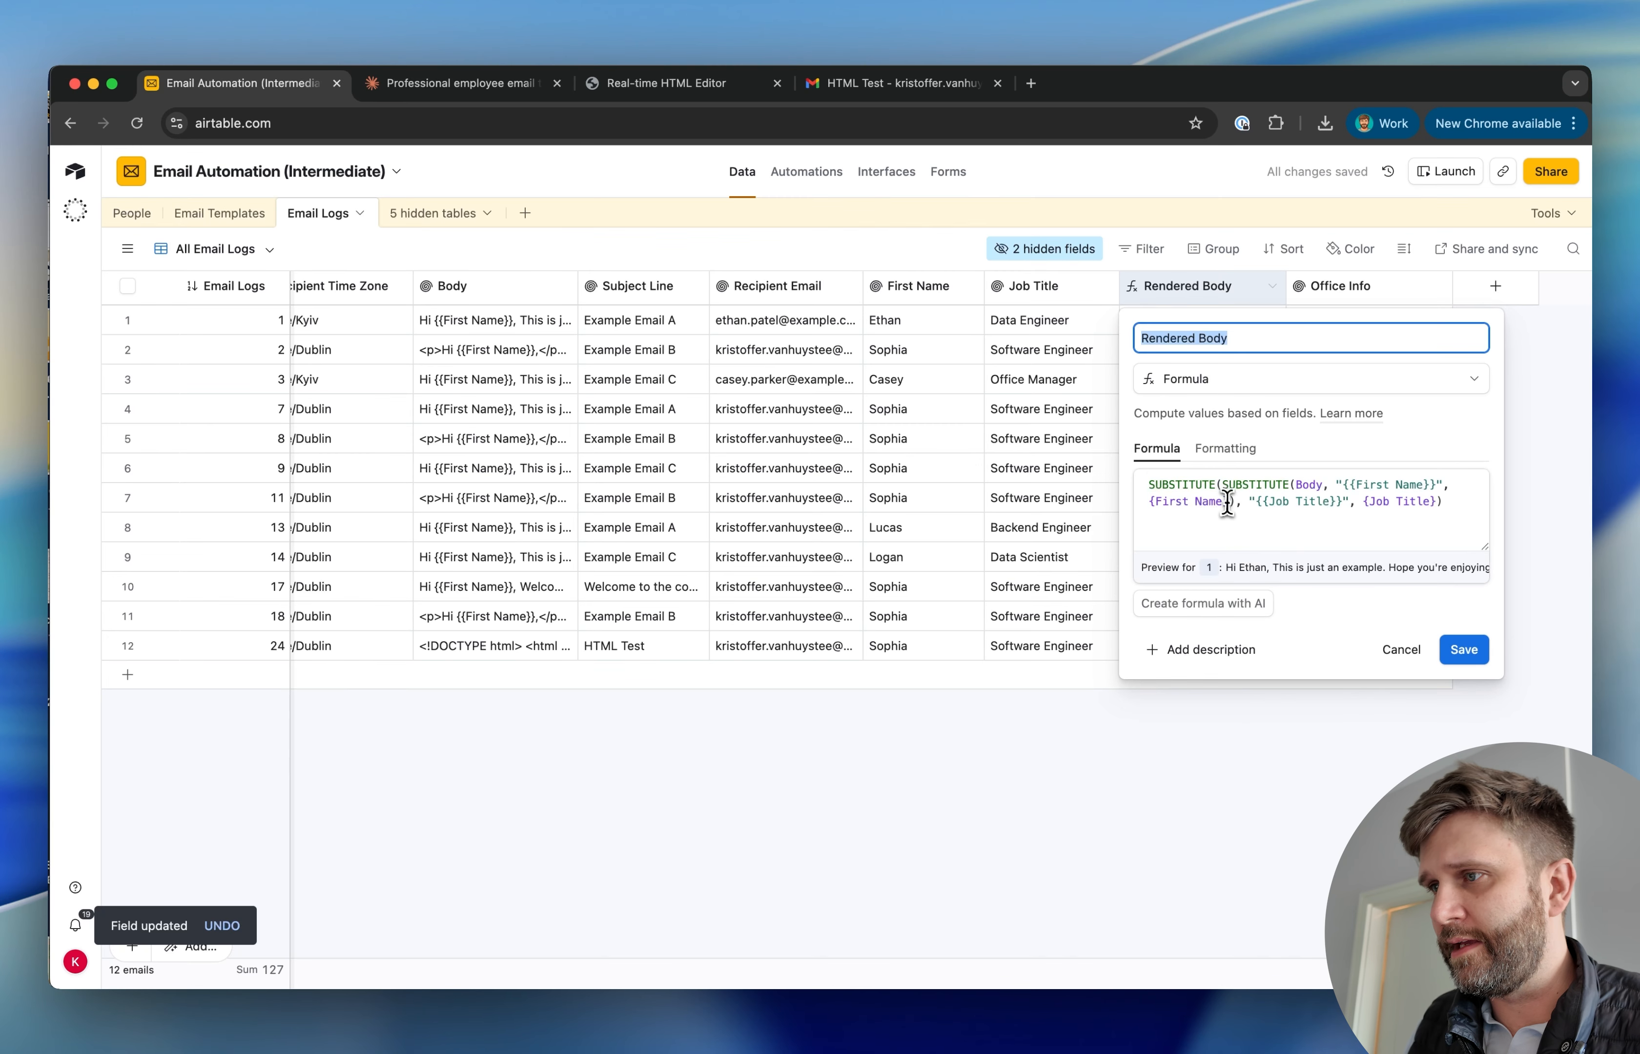
left_click_drag(1223, 489, 1125, 484)
key("super+c")
key("Left")
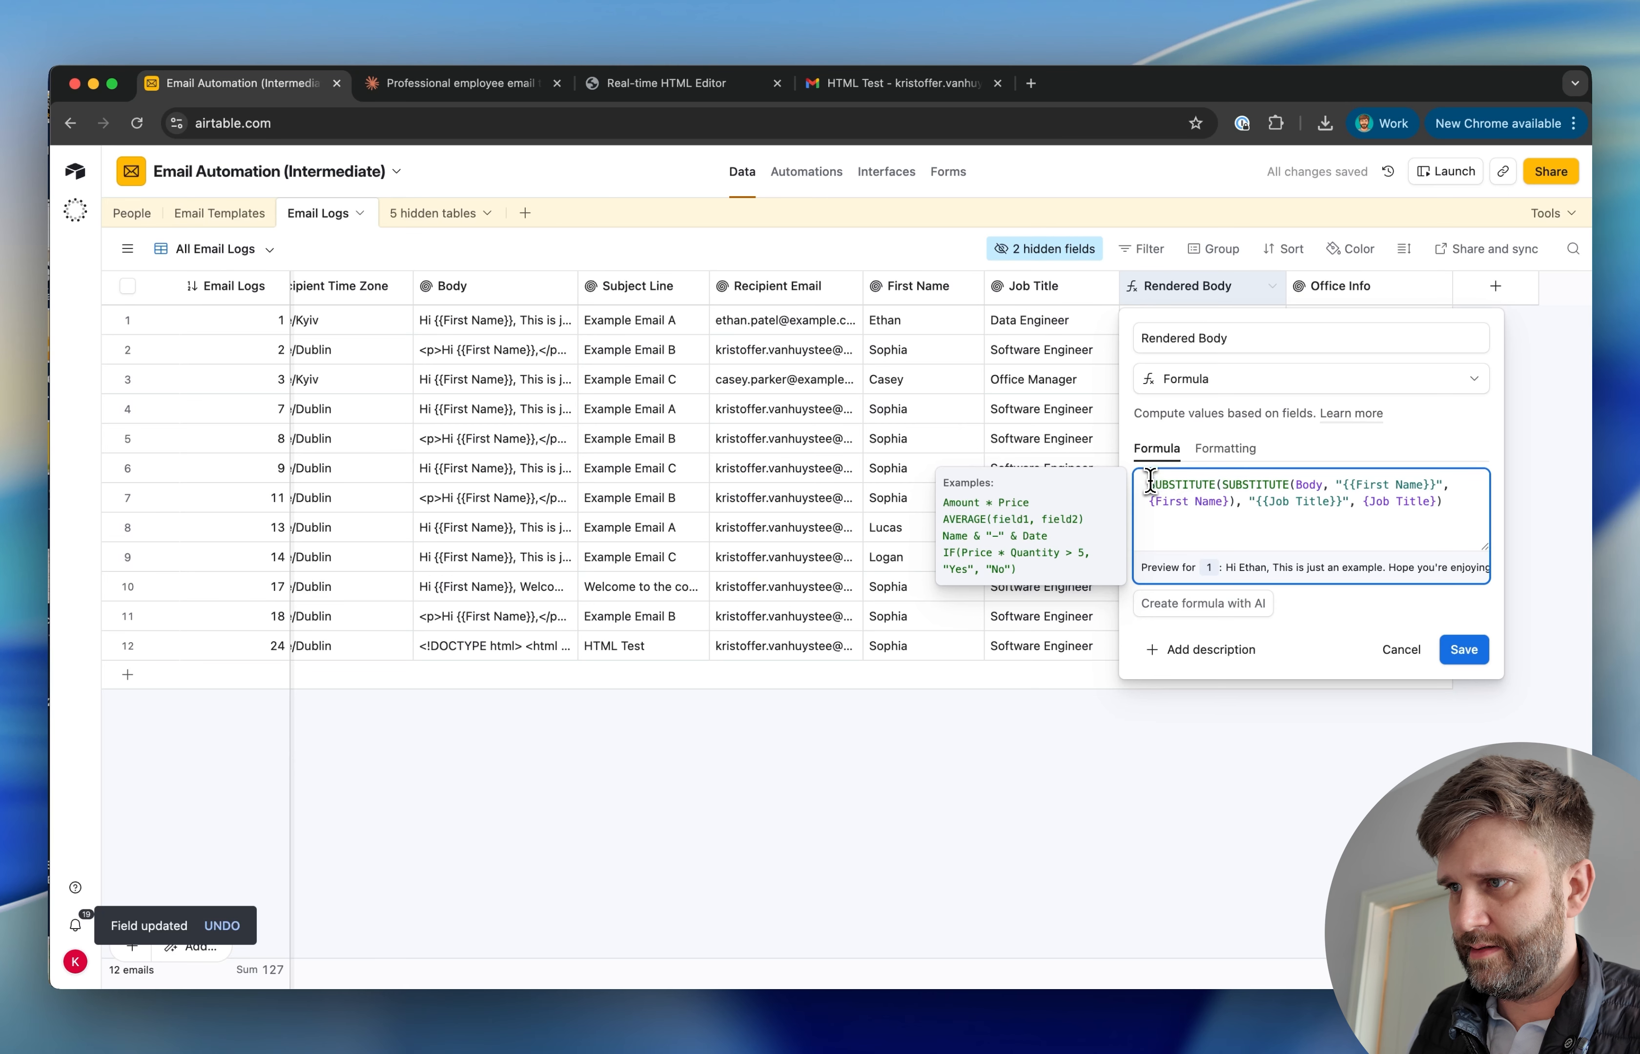
key("super+v")
left_click(1211, 525)
type(", ")
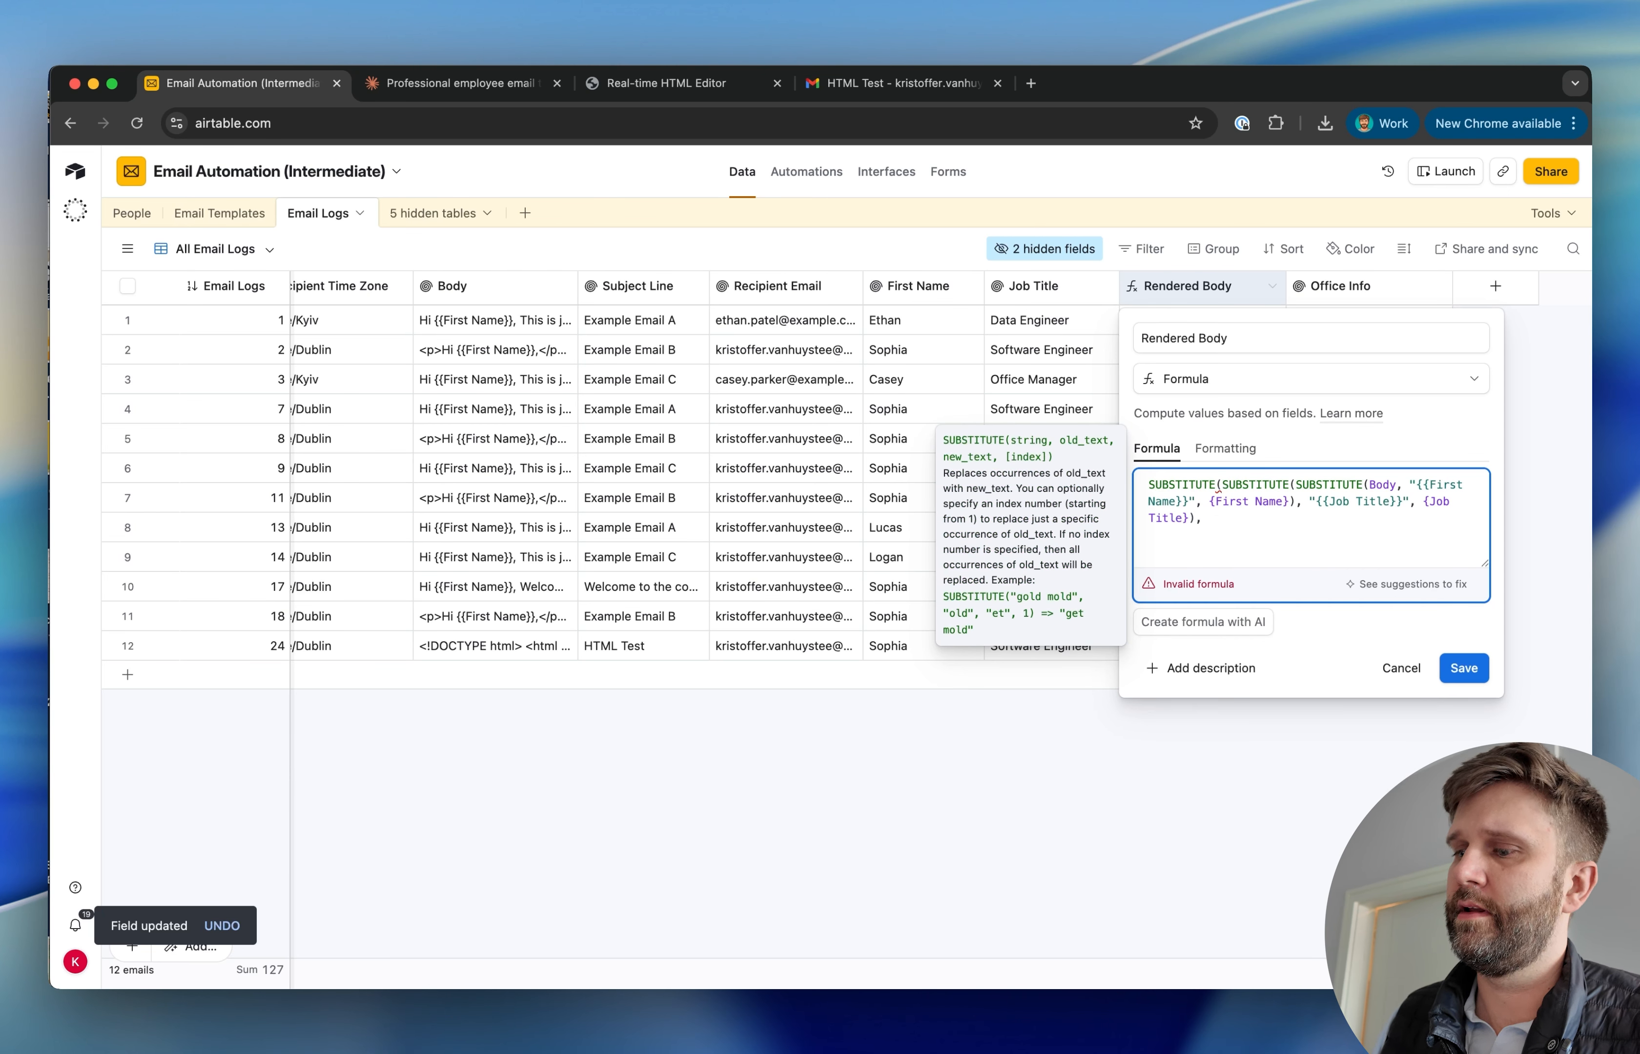
- Complete the outer SUBSTITUTE with the placeholder "{{Office Info}}" and the {Office Info} field as its replacement, and save the formula
type("\"{{")
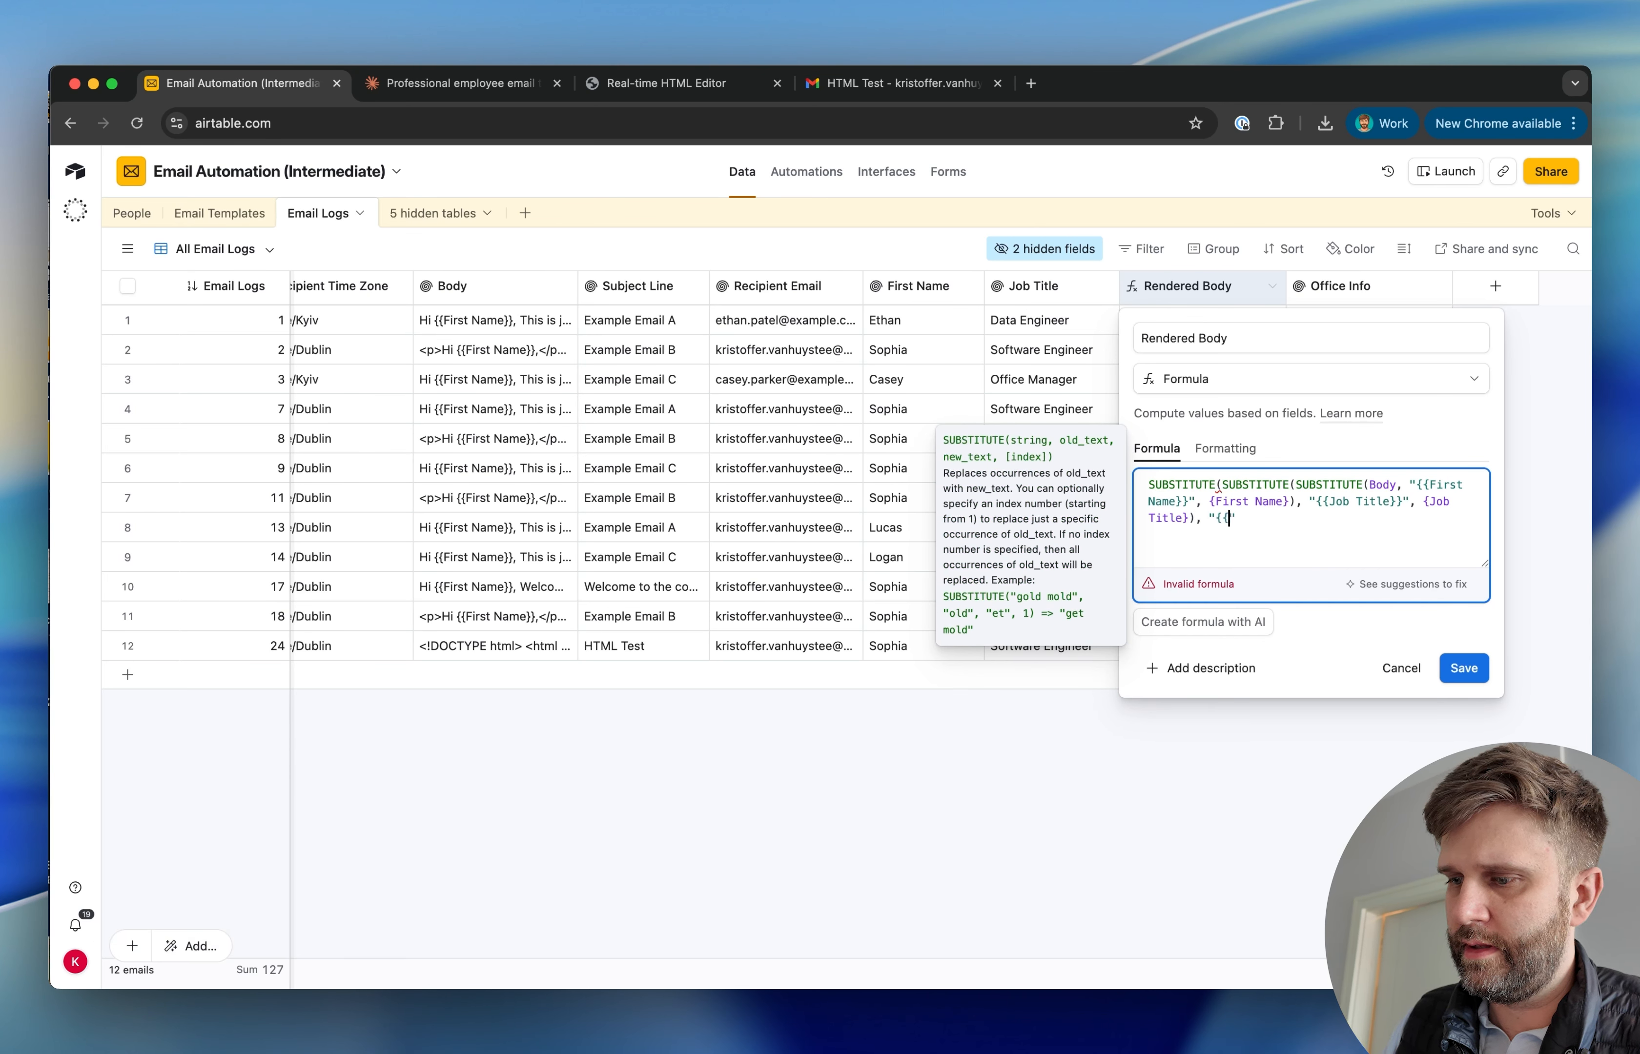
type("Offi")
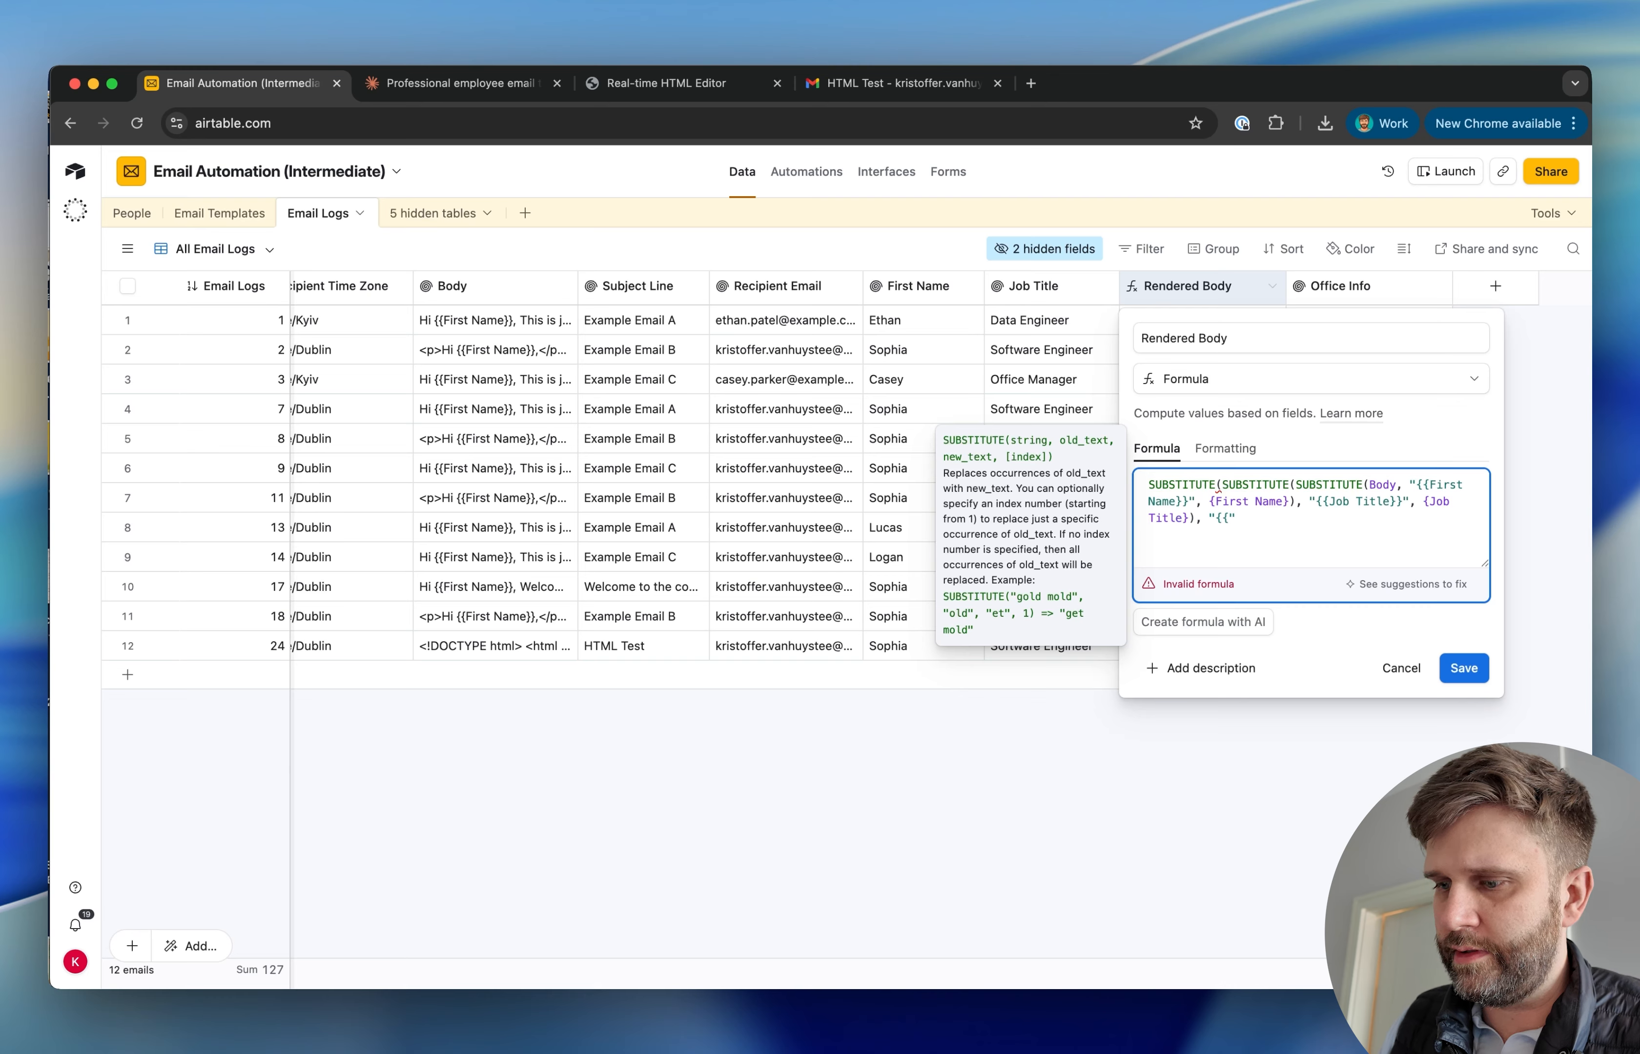
type("ce Info}}")
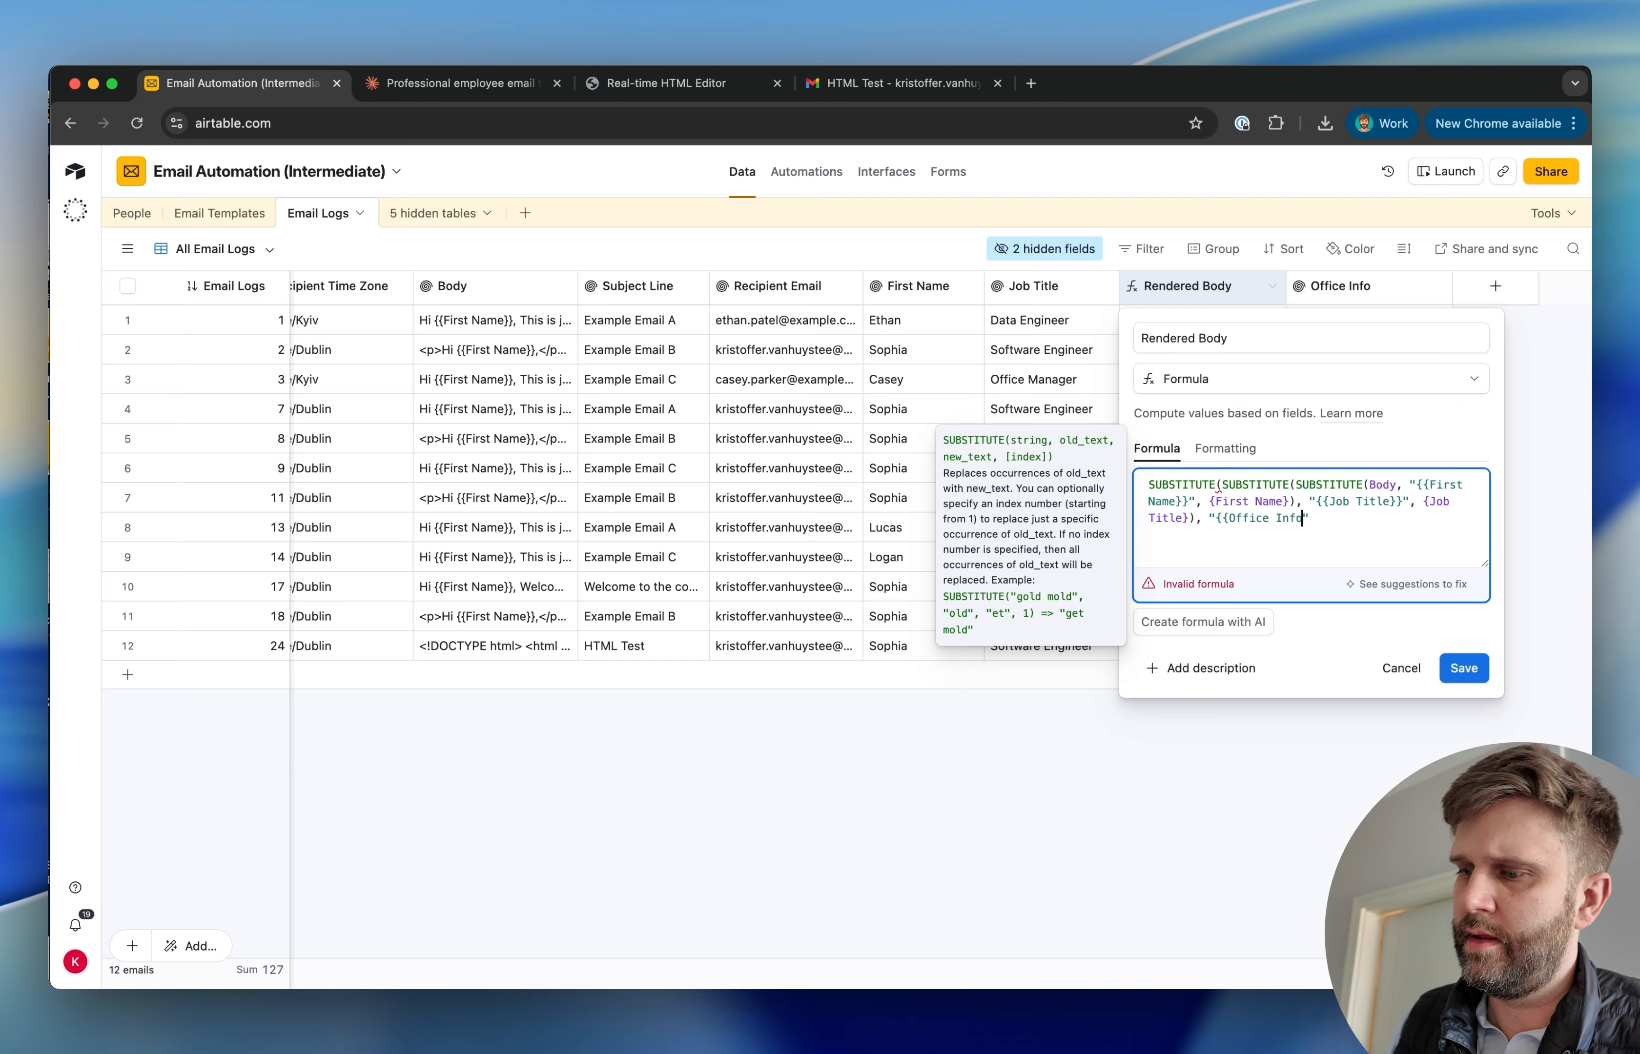
type("\", of")
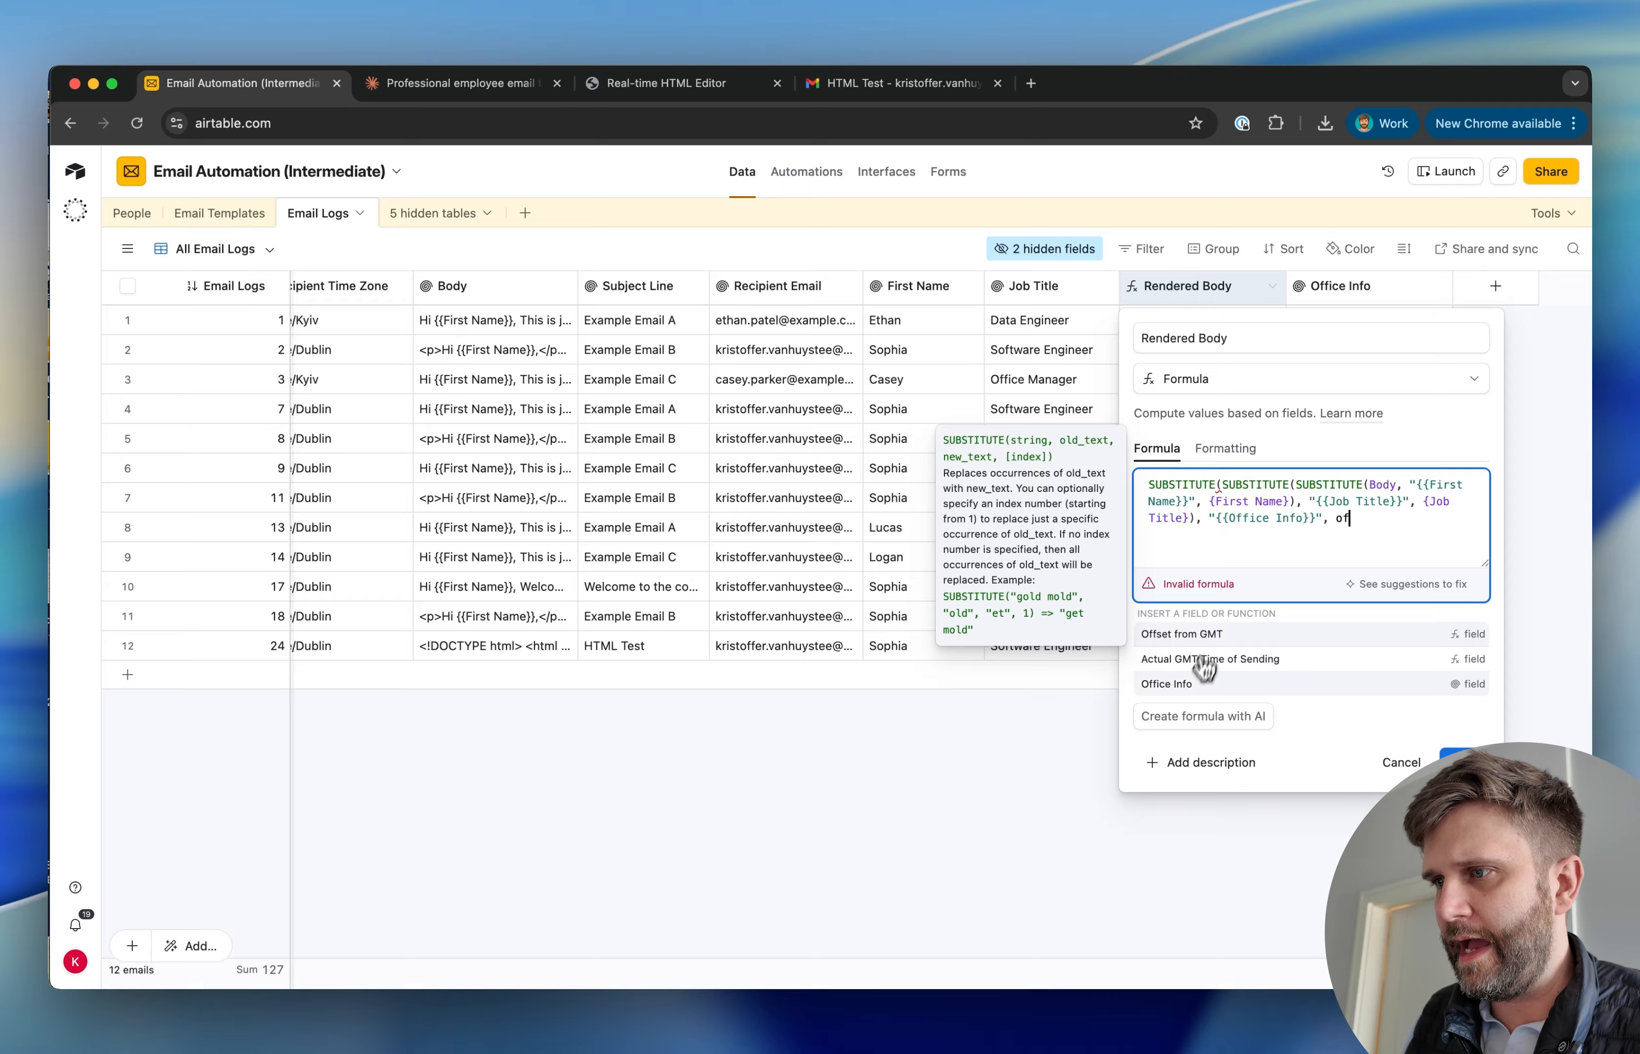
left_click(1199, 661)
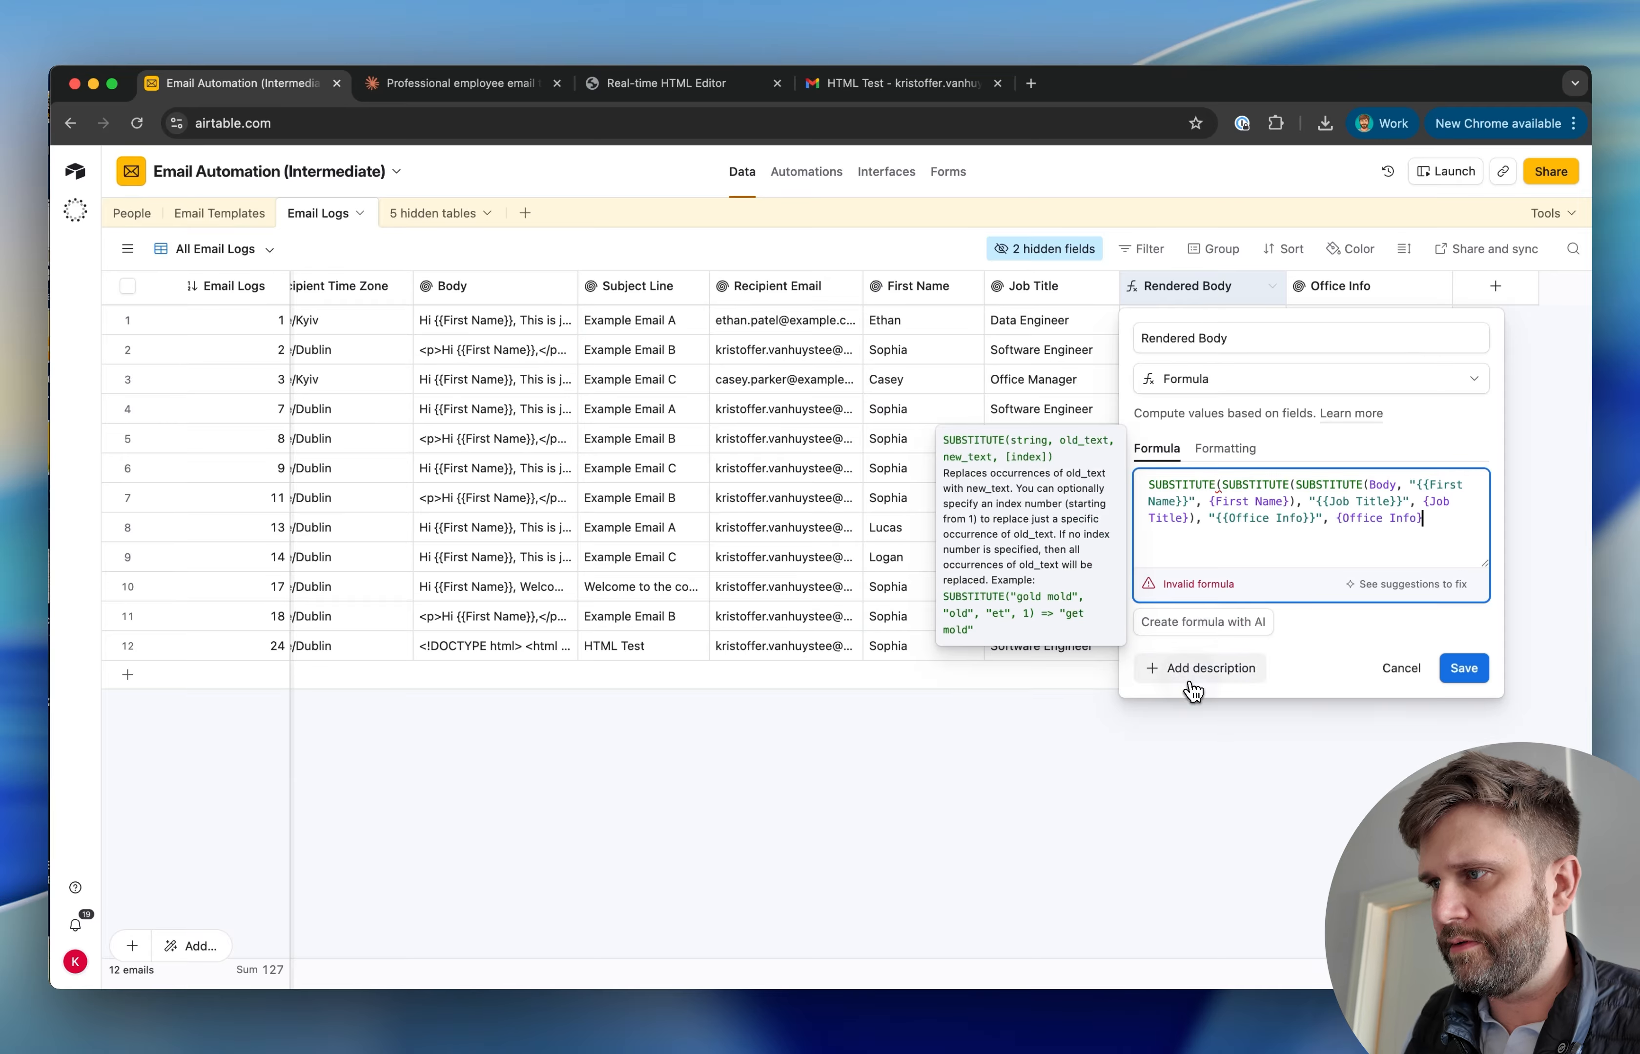
type(")")
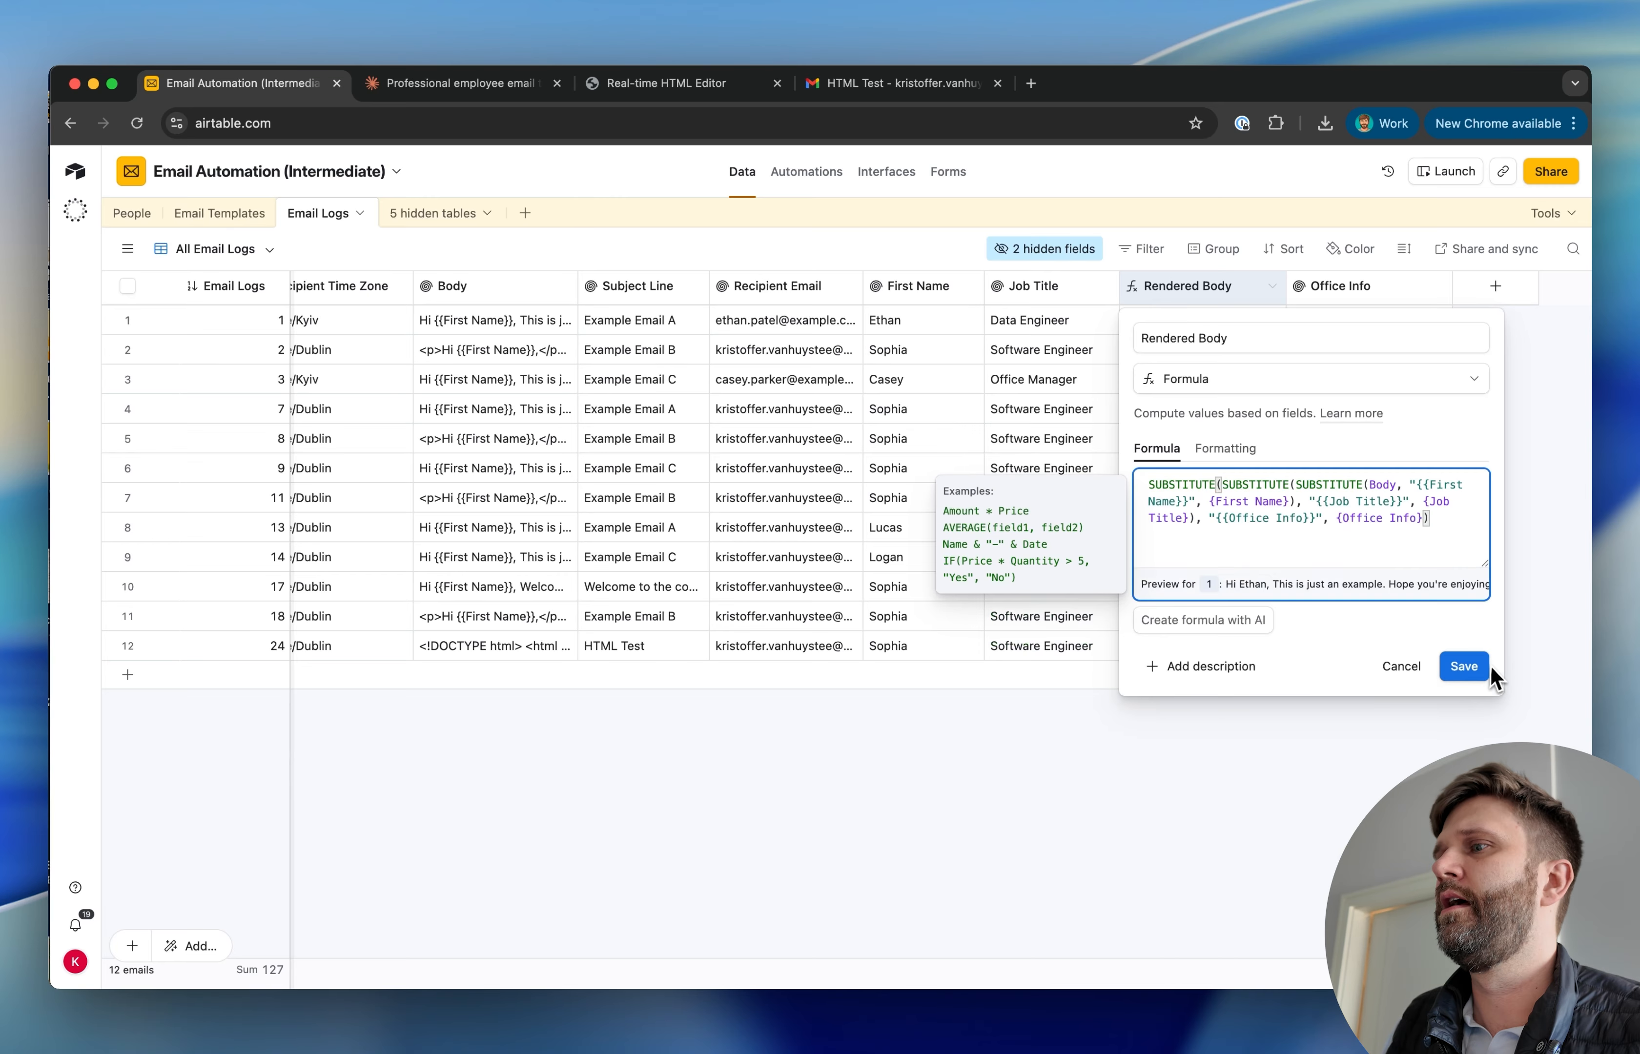
left_click(1464, 667)
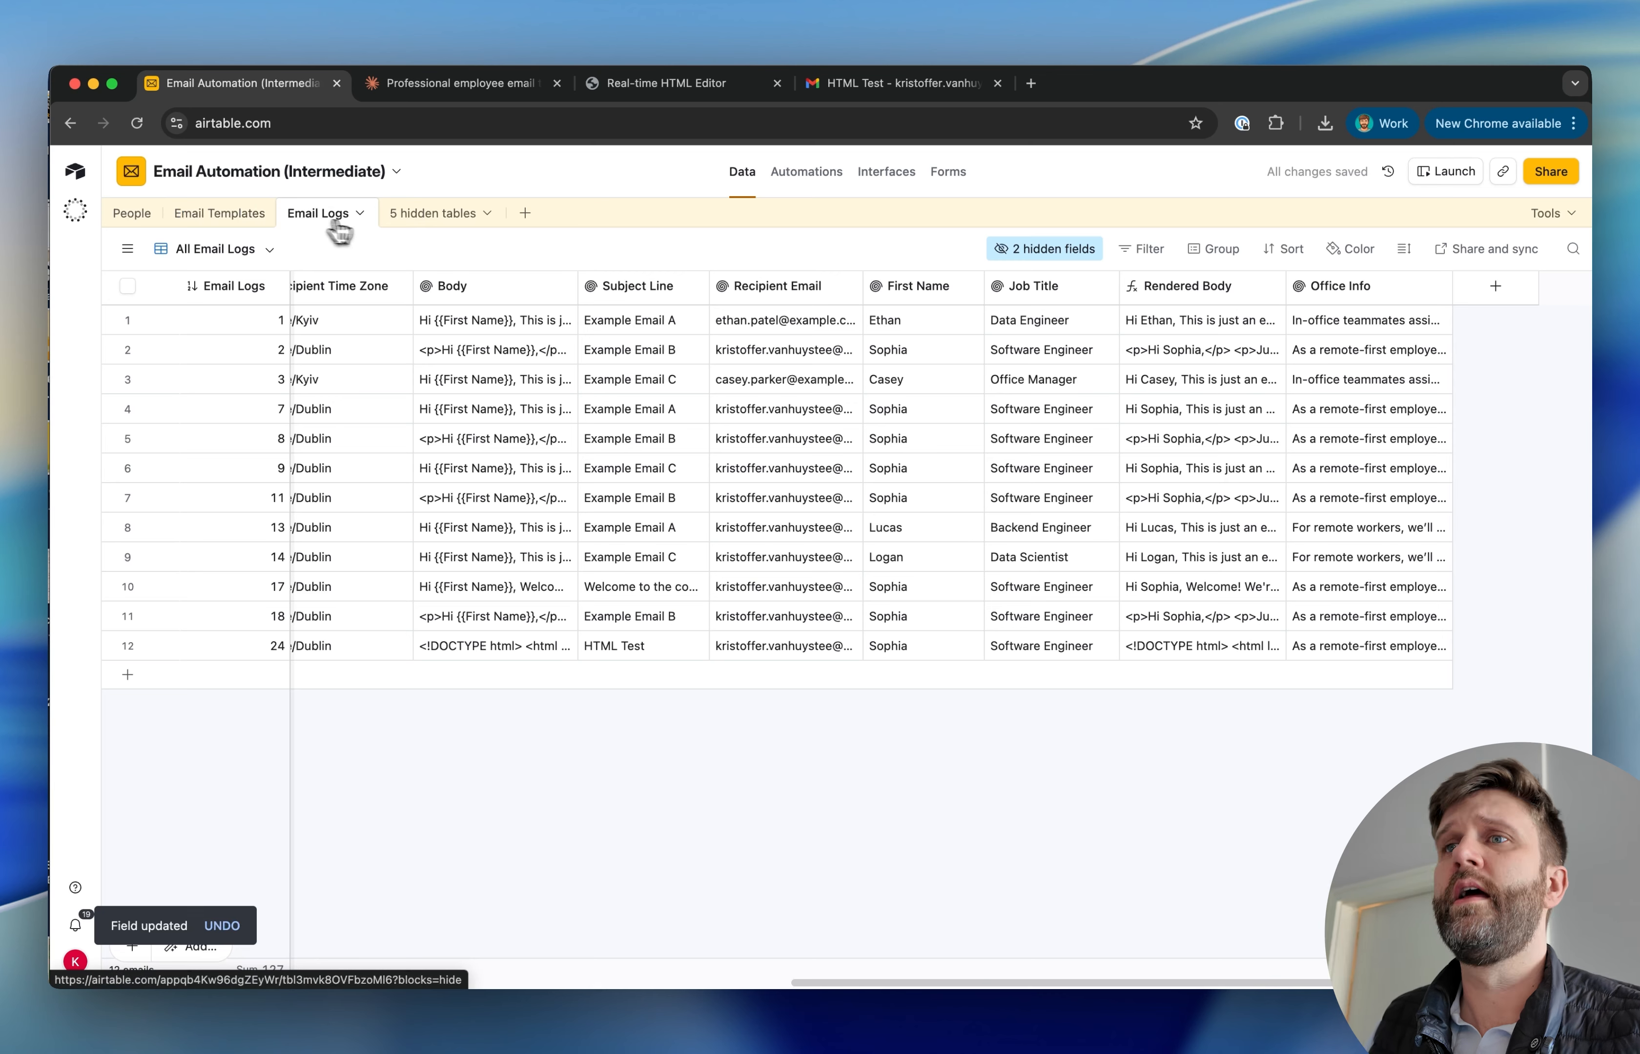
- Set the Status of the HTML Test record in Email Logs to Send
scroll(447, 468, "left", 10)
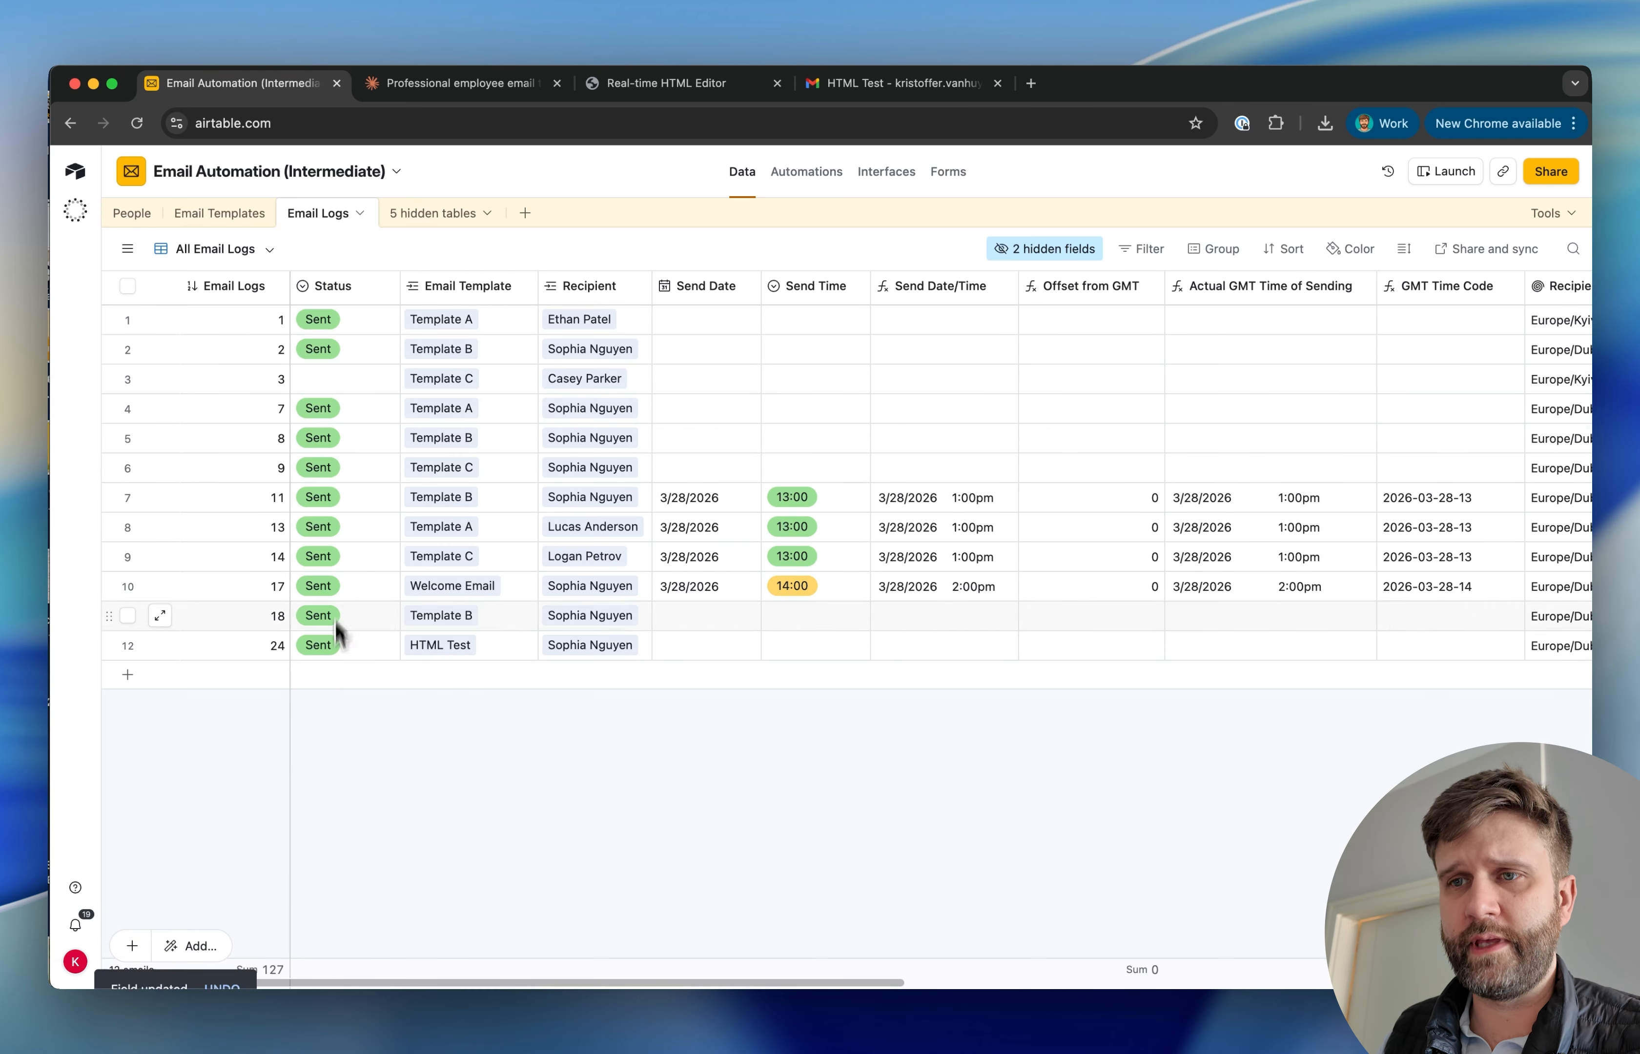
left_click(332, 655)
left_click(338, 657)
left_click(357, 773)
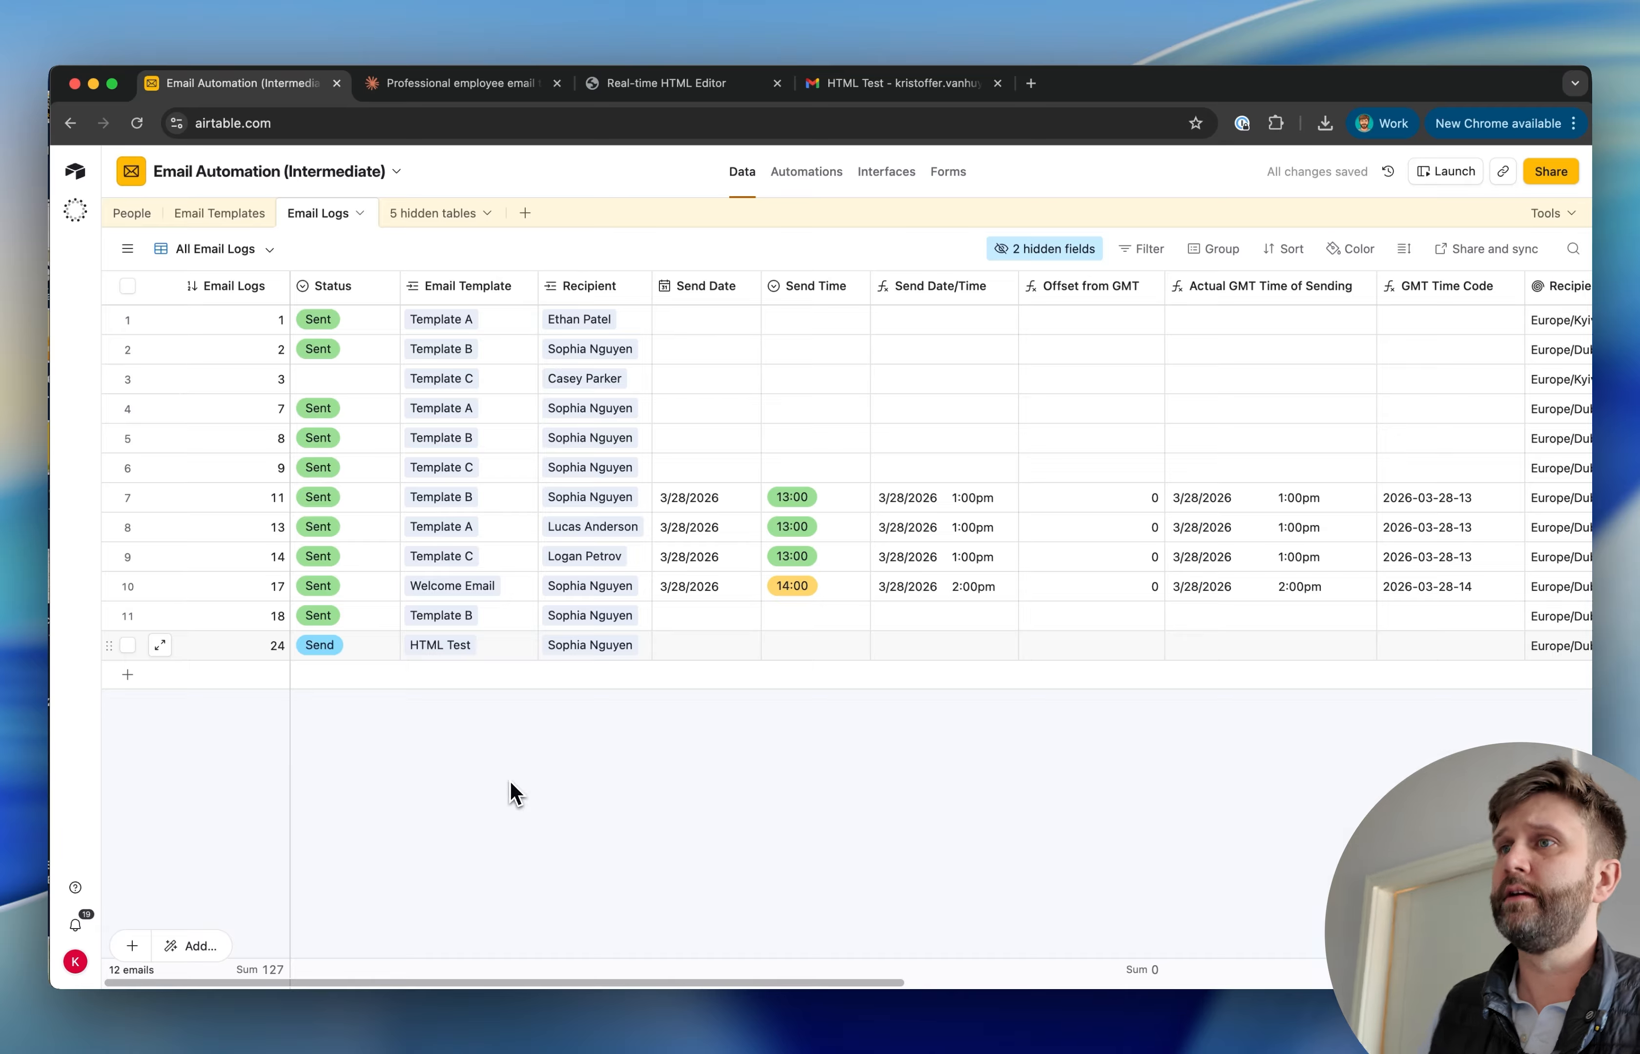
- Switch to Gmail and examine the announcement title and office information paragraph in the newly received HTML Test email
left_click(877, 91)
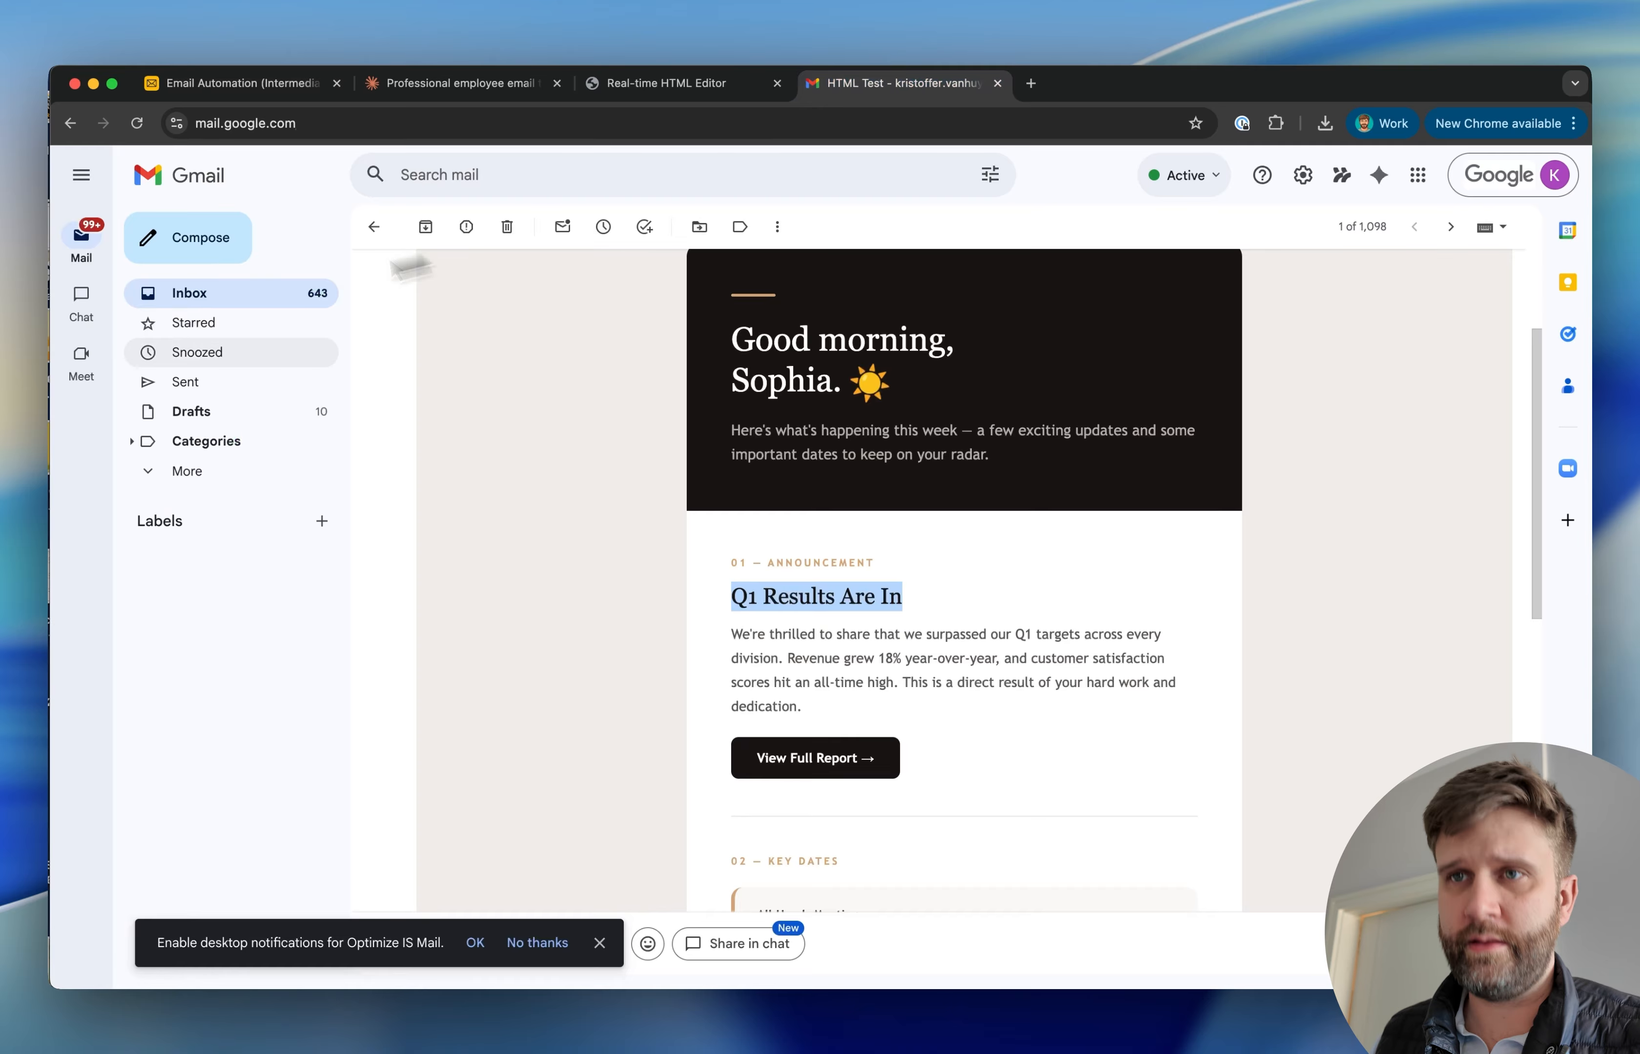
scroll(954, 695, "down", 3)
left_click_drag(992, 476, 731, 489)
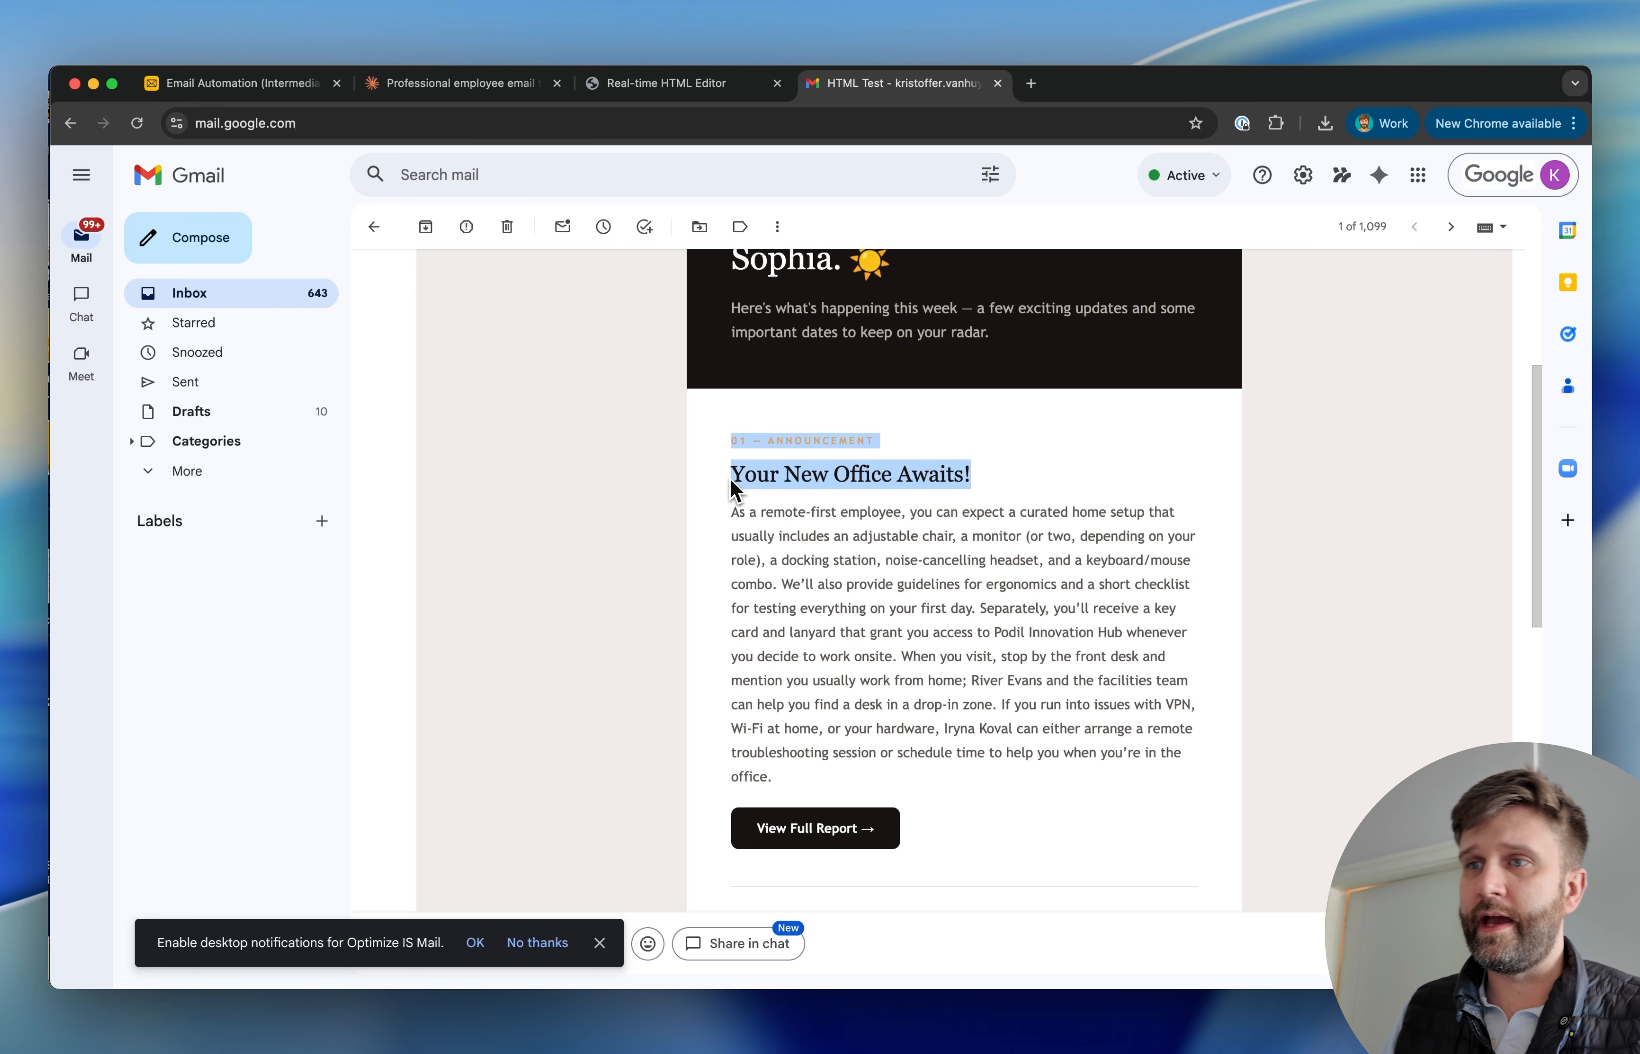
left_click(773, 553)
left_click_drag(730, 475, 796, 606)
left_click(796, 606)
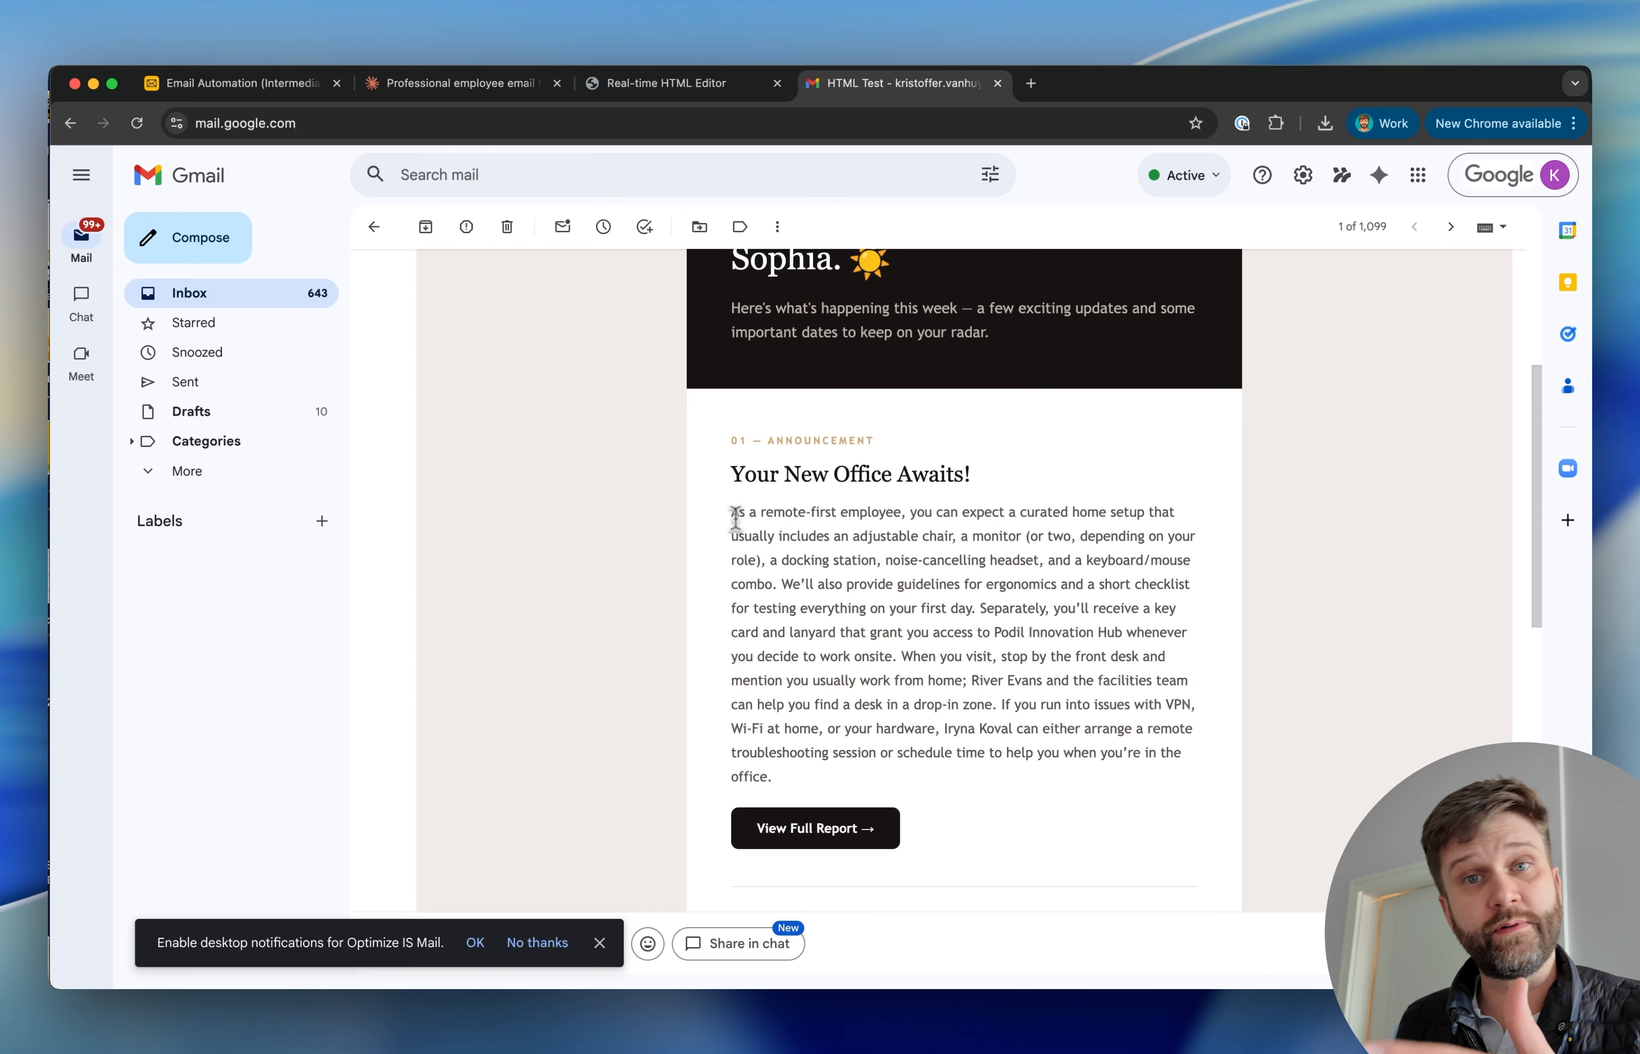
left_click_drag(732, 513, 785, 536)
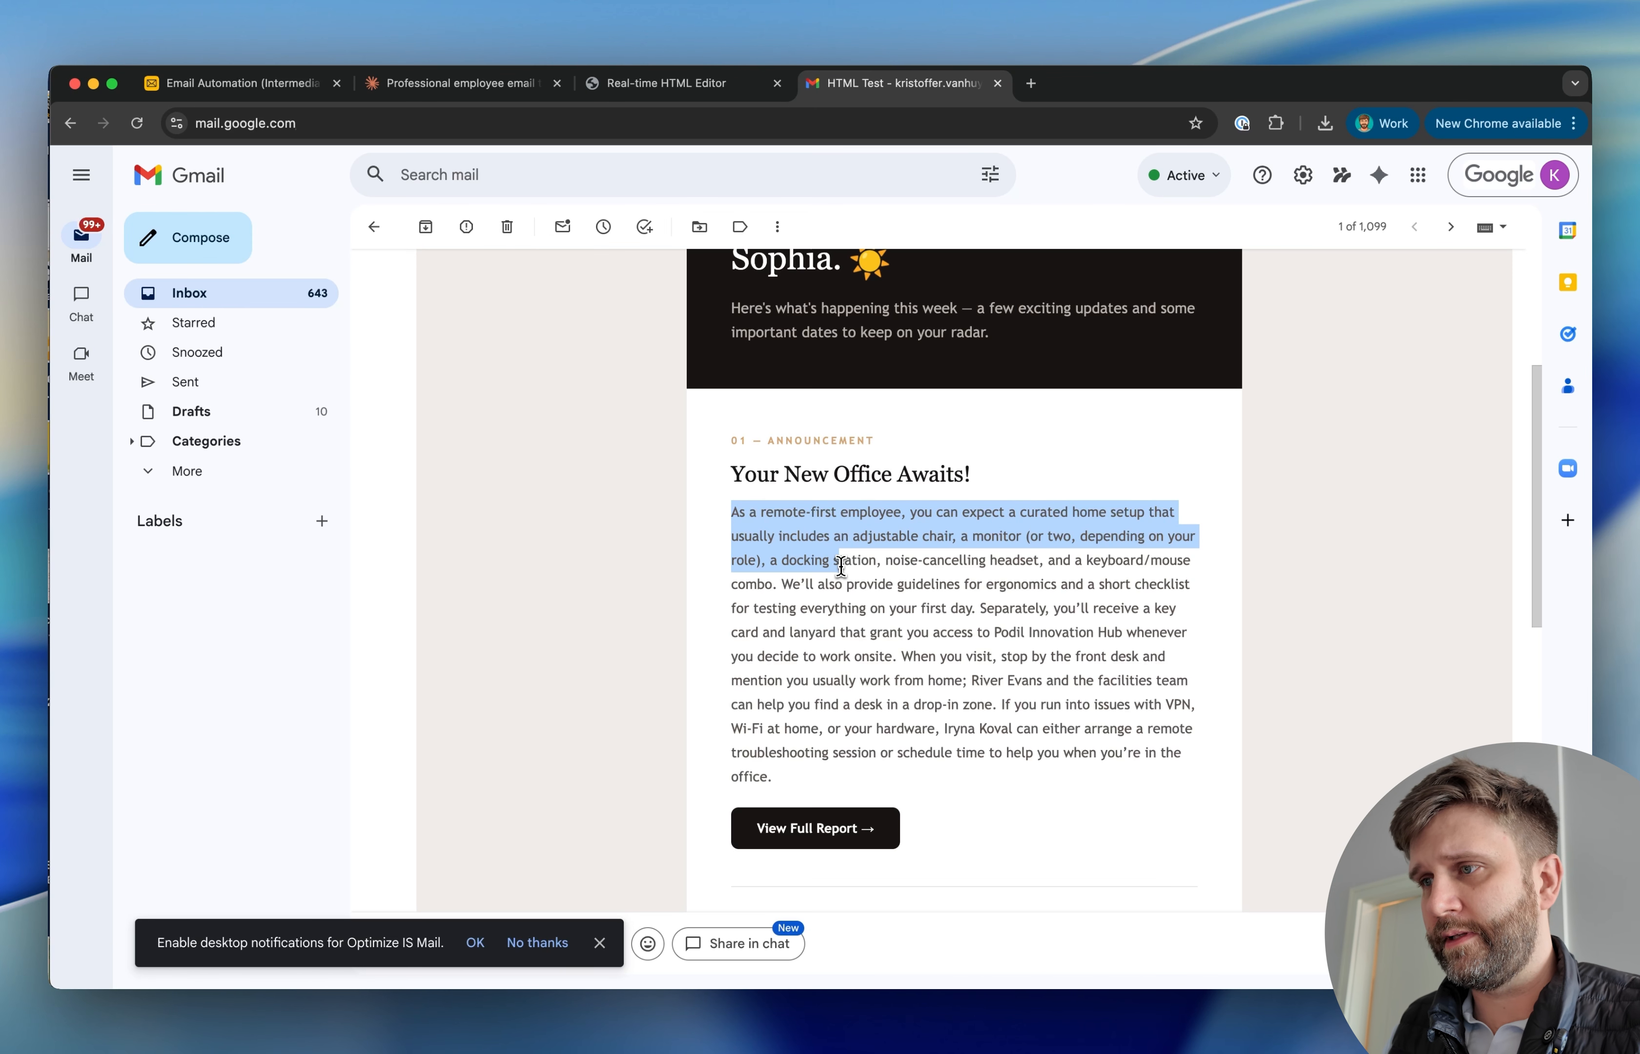
left_click_drag(841, 567, 866, 603)
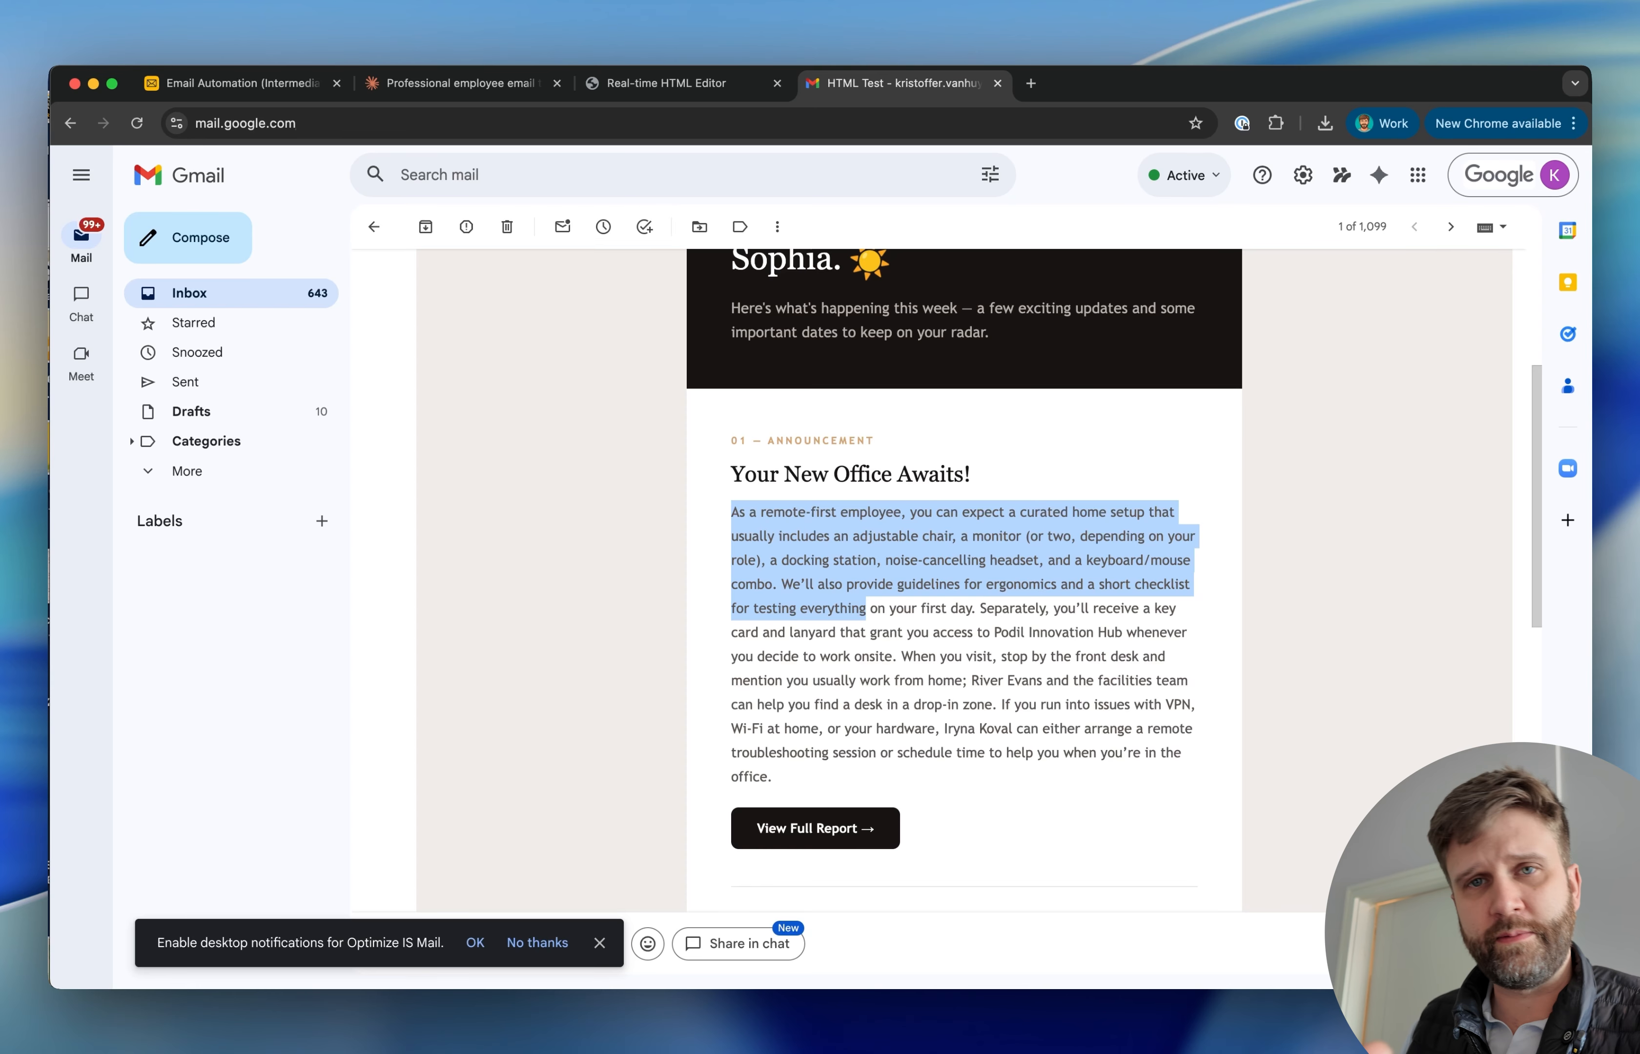
left_click(941, 638)
- Review the rest of the email, including the Key Dates and Shoutouts sections, and return to the Email Logs table in Airtable
scroll(941, 637, "down", 4)
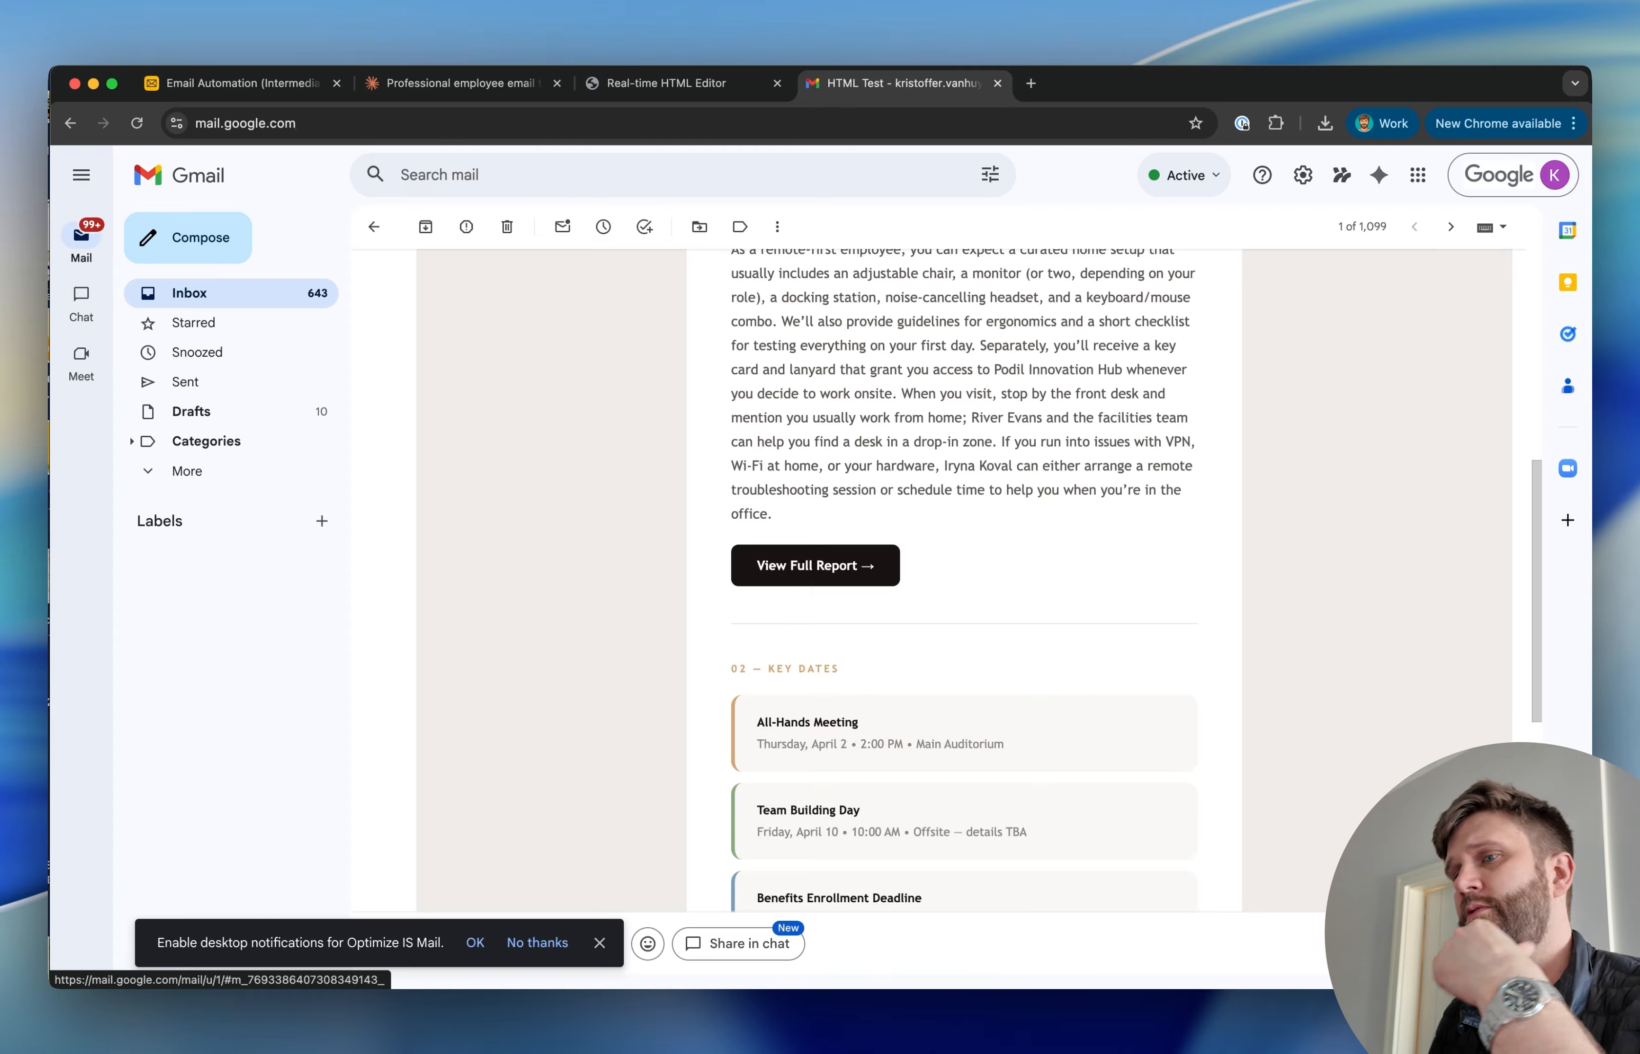
scroll(812, 580, "down", 8)
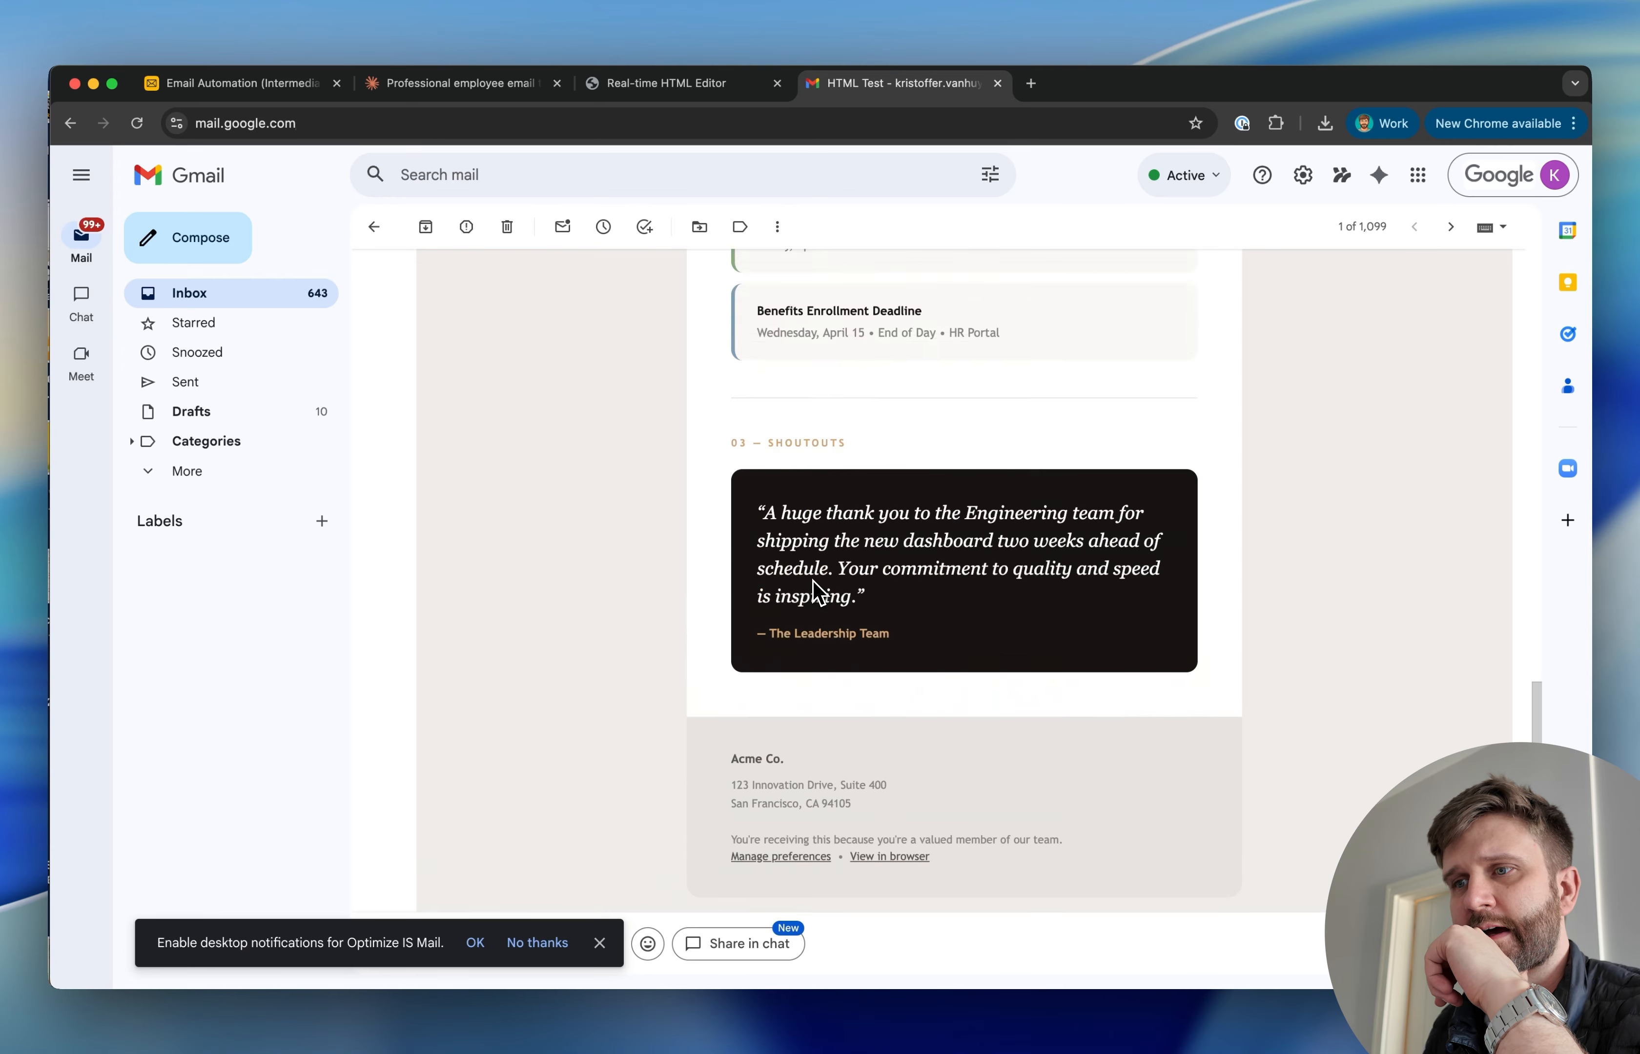
scroll(812, 580, "up", 19)
scroll(817, 560, "down", 7)
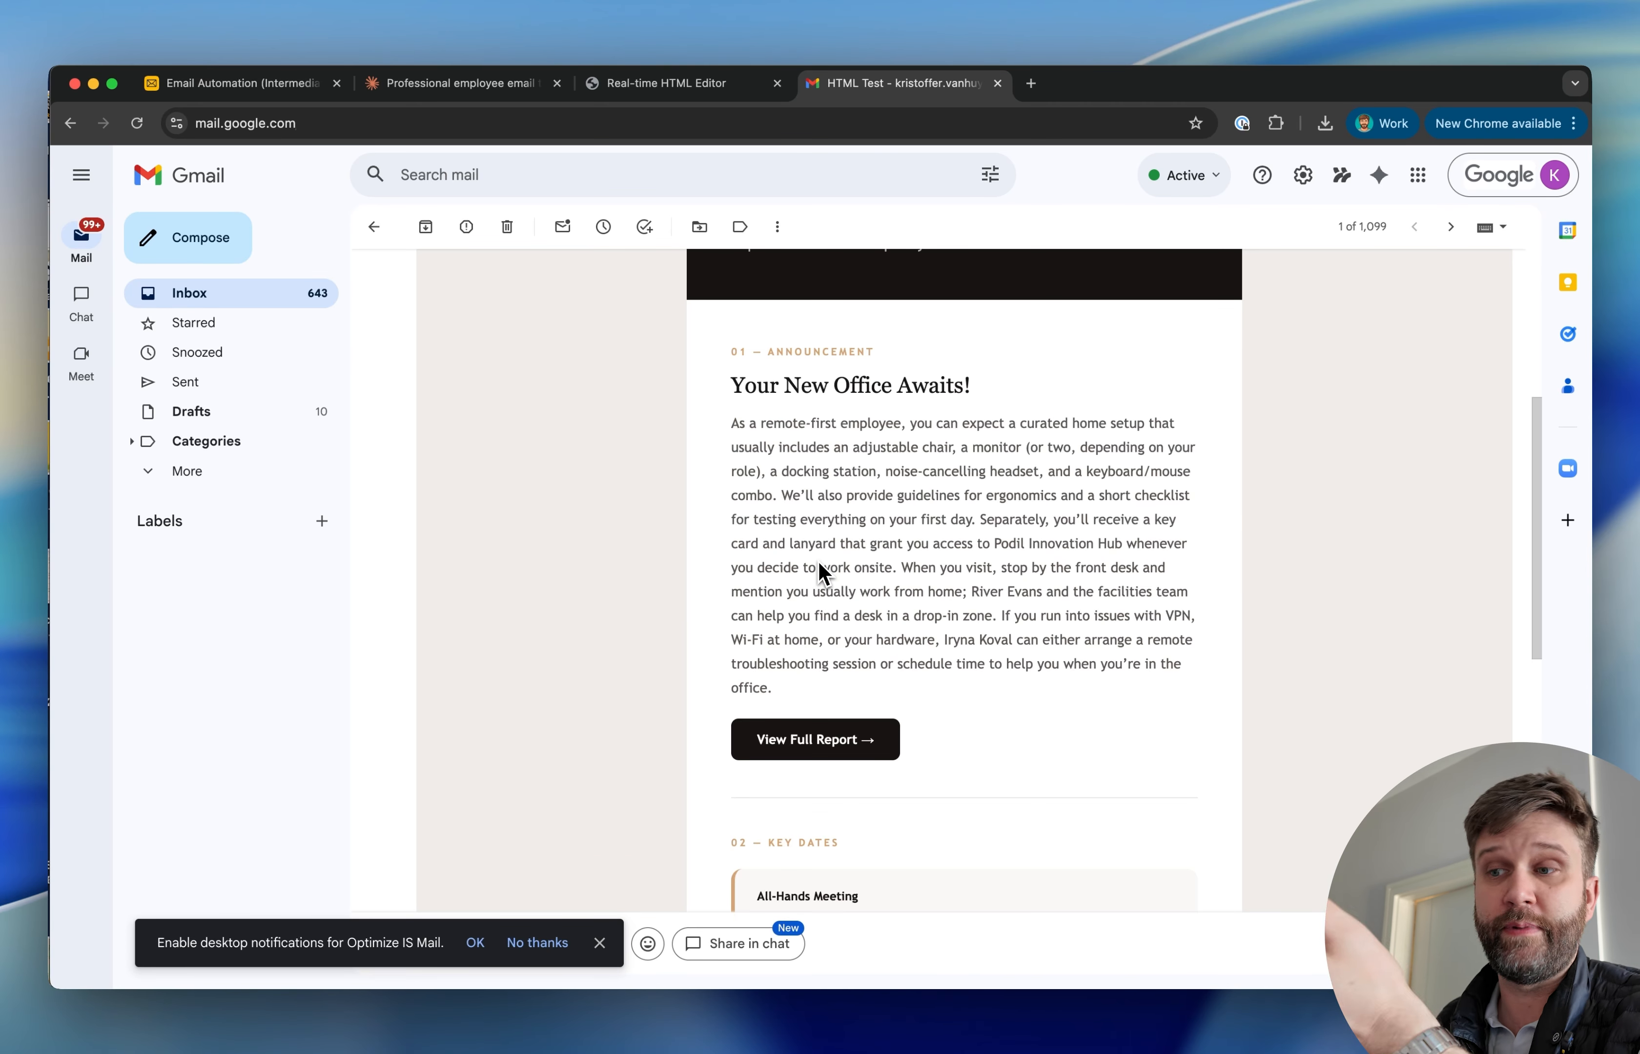
scroll(817, 560, "down", 4)
scroll(817, 560, "up", 6)
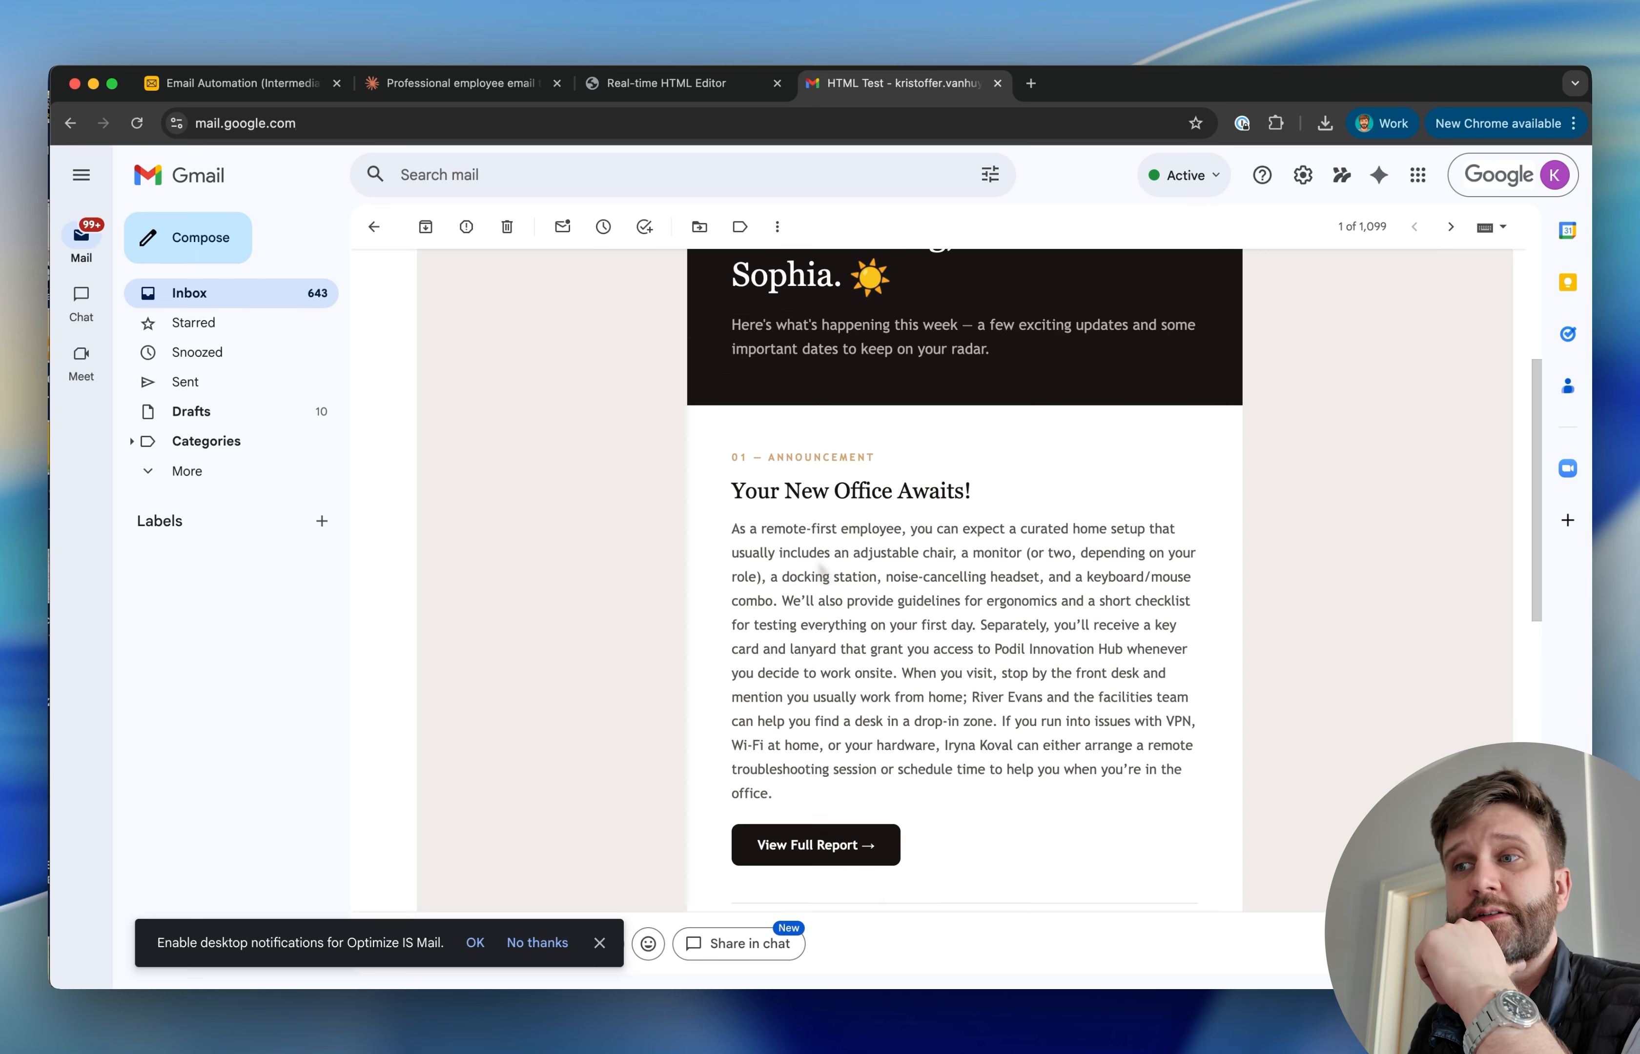
scroll(817, 560, "down", 1)
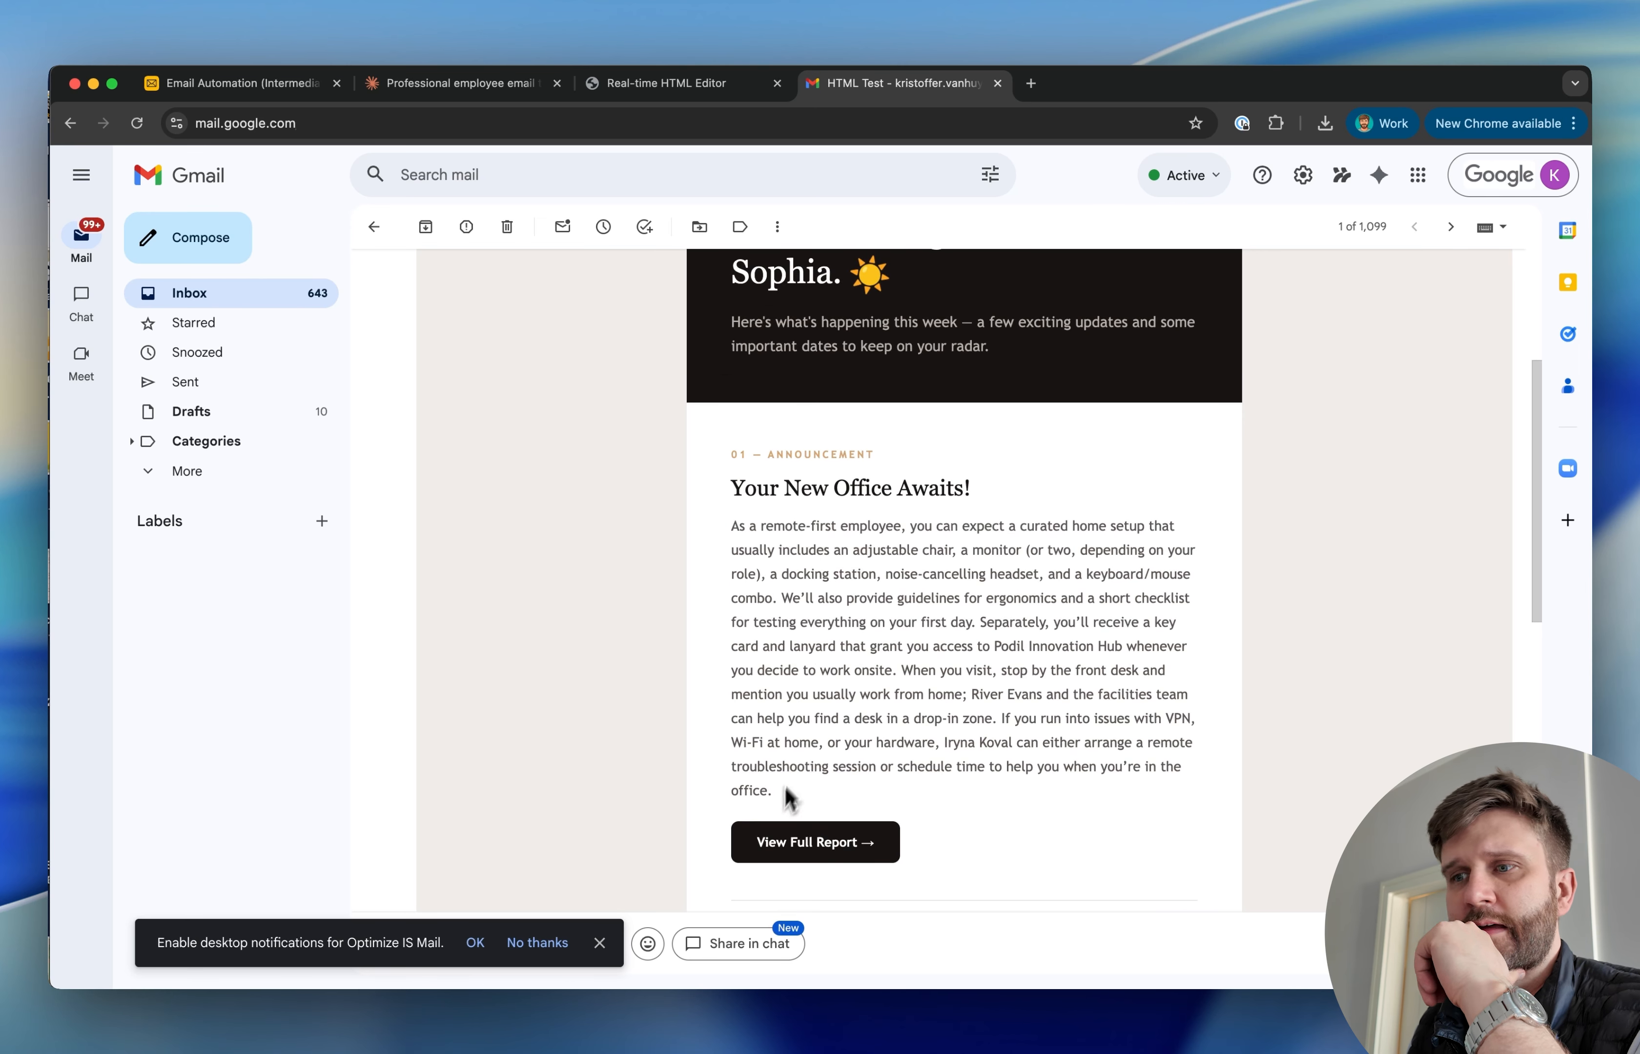
scroll(754, 432, "down", 6)
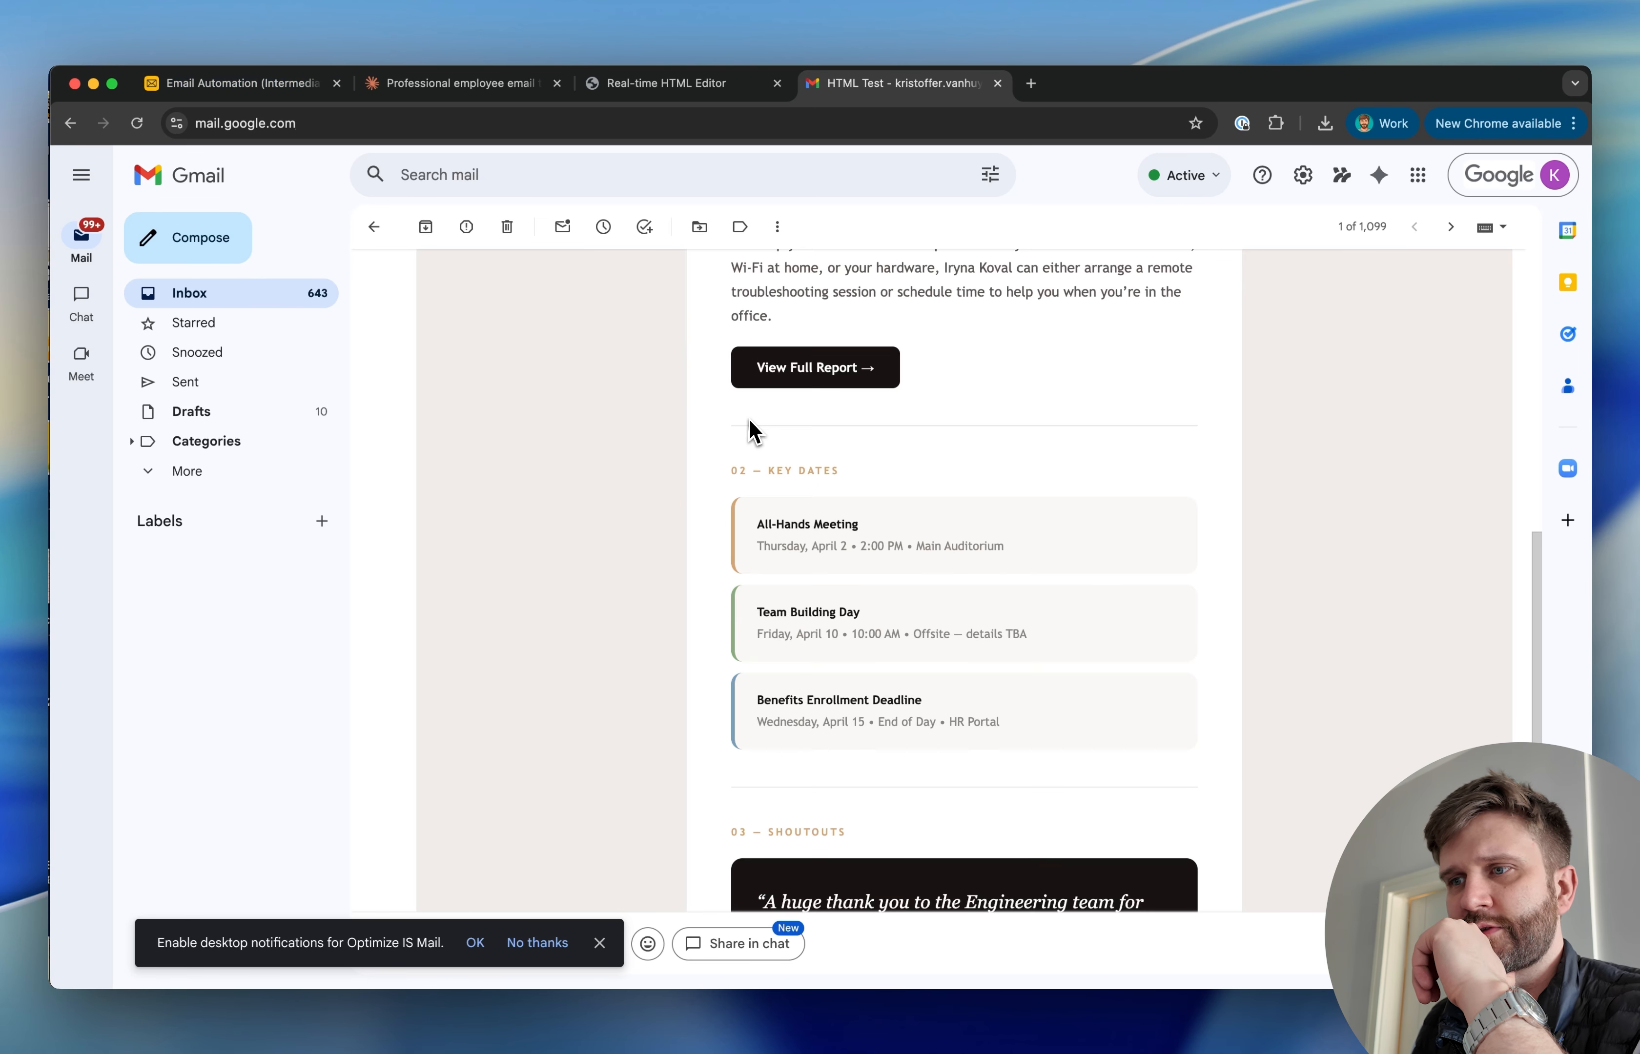
scroll(753, 428, "up", 6)
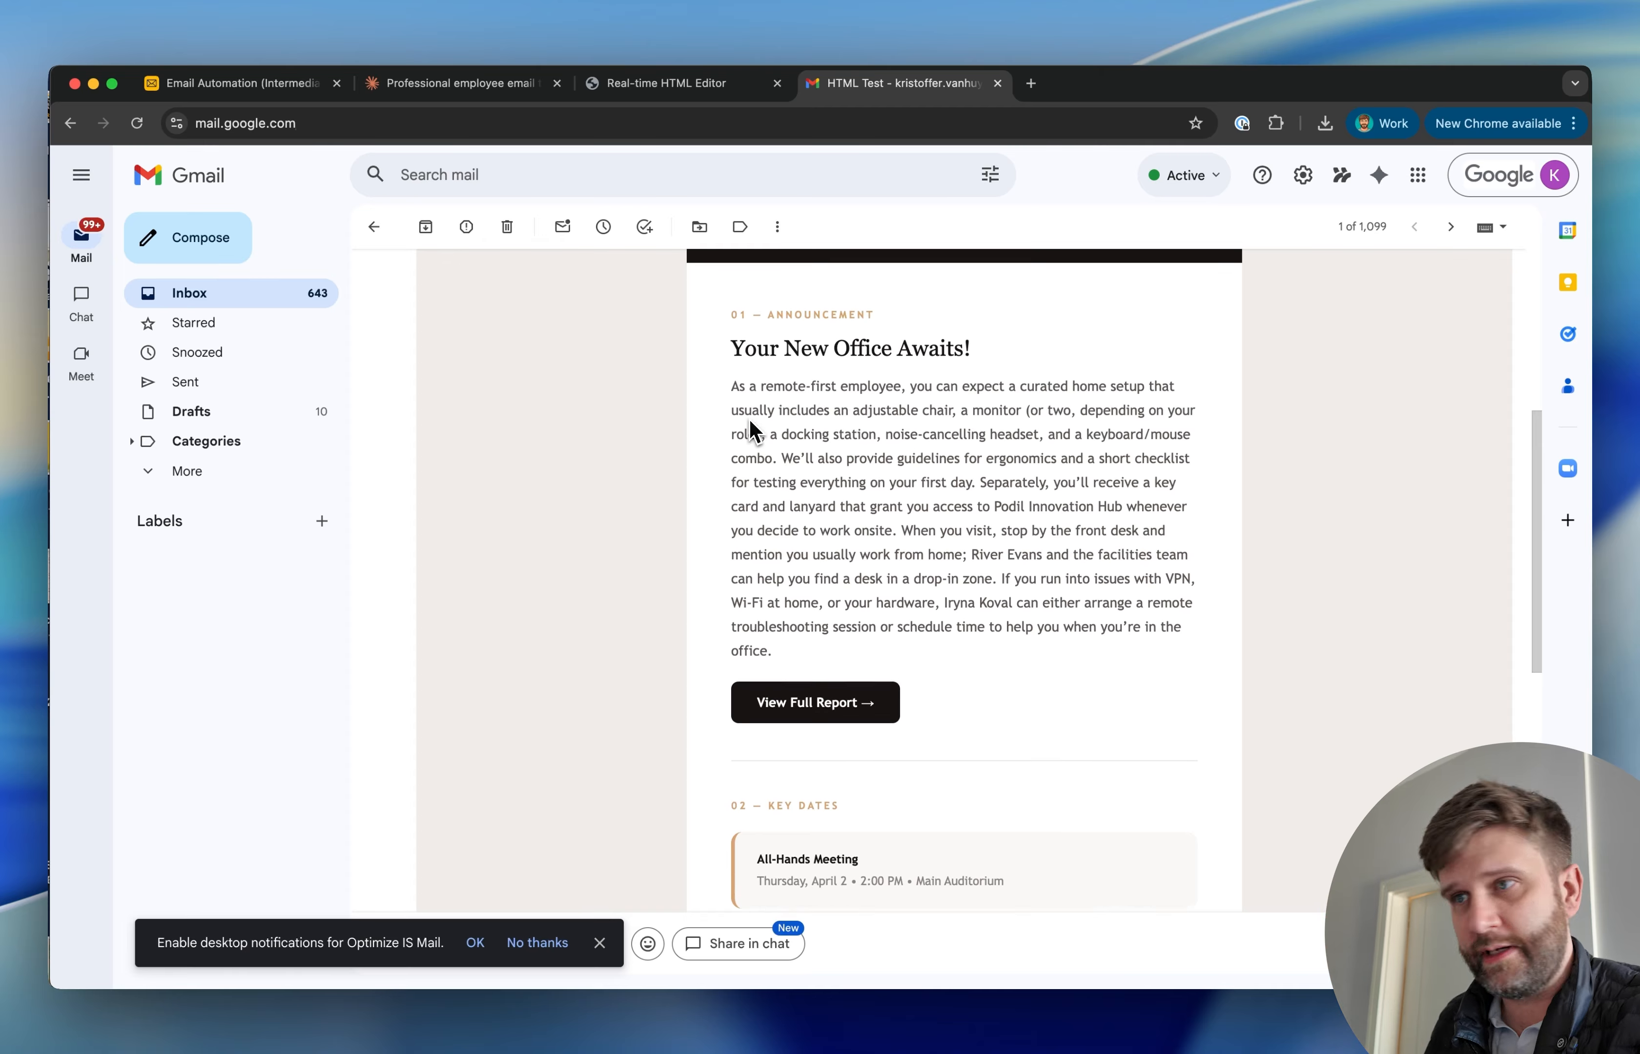
scroll(753, 432, "up", 2)
left_click(261, 84)
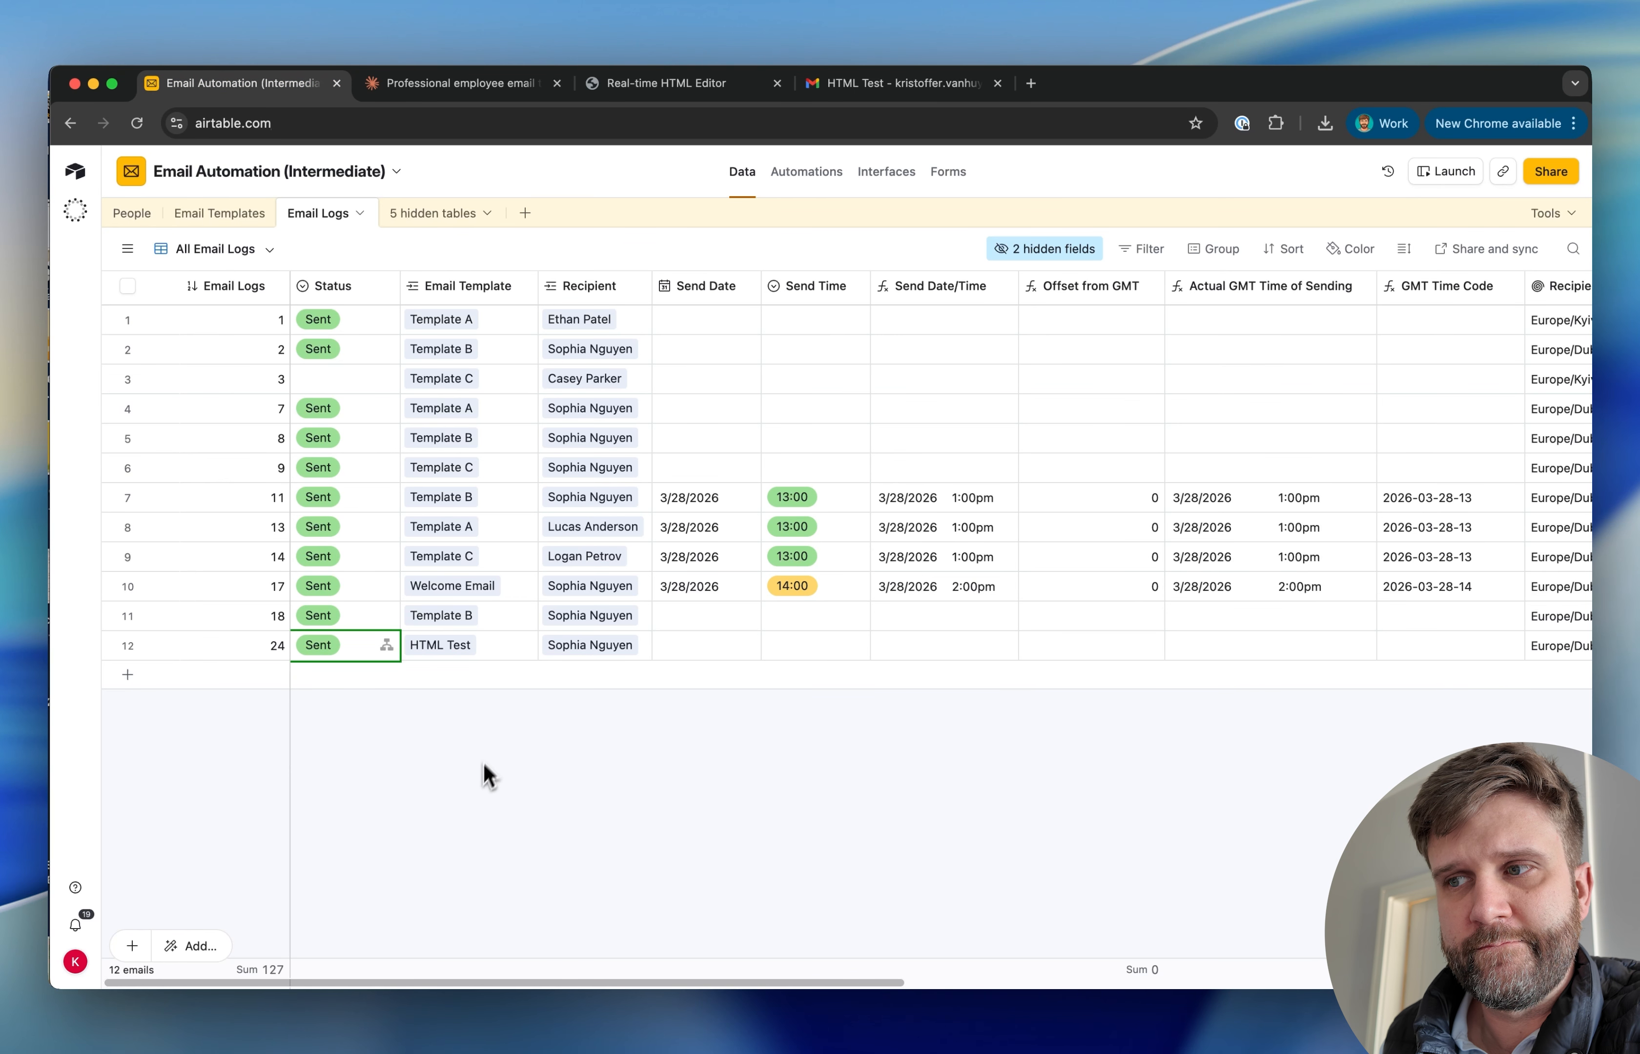
left_click(482, 788)
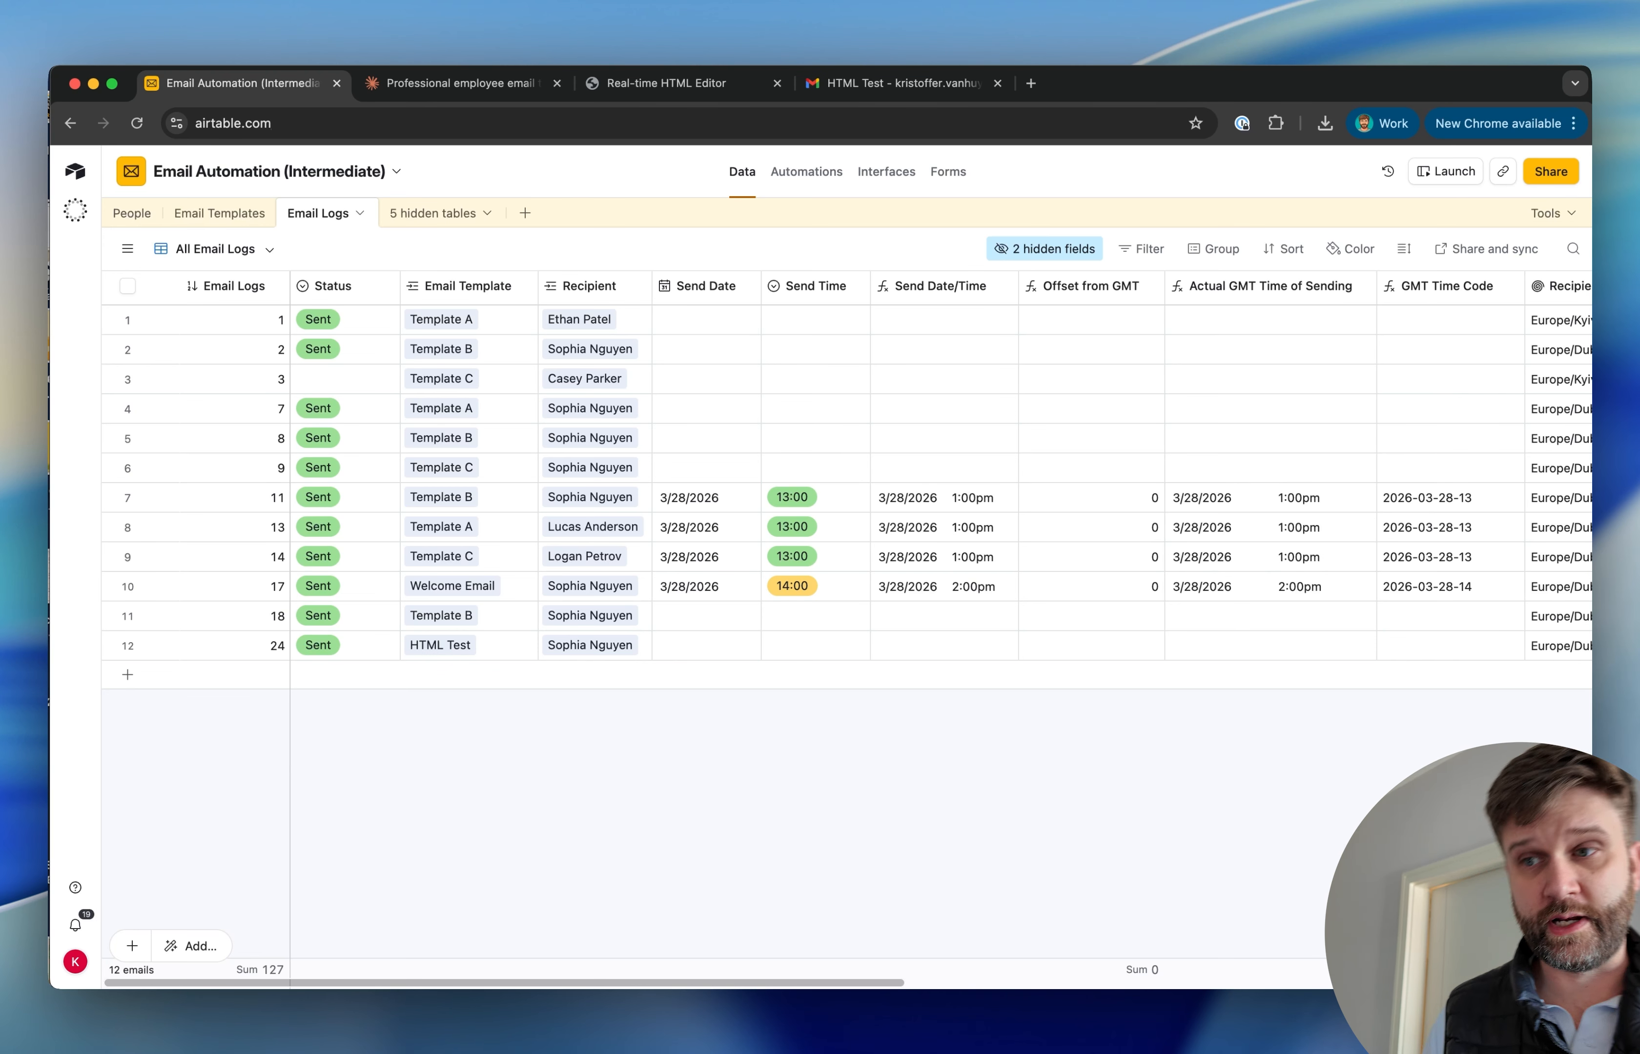